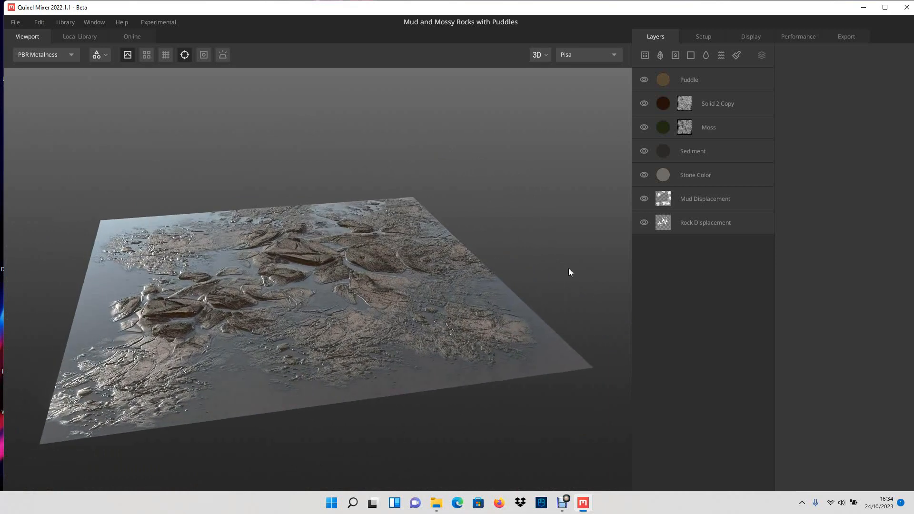
Step: Delete all layers of the mix, from Rock Displacement up to Puddle, leaving the bare plane
left_click(701, 224)
left_click(703, 76, "shift")
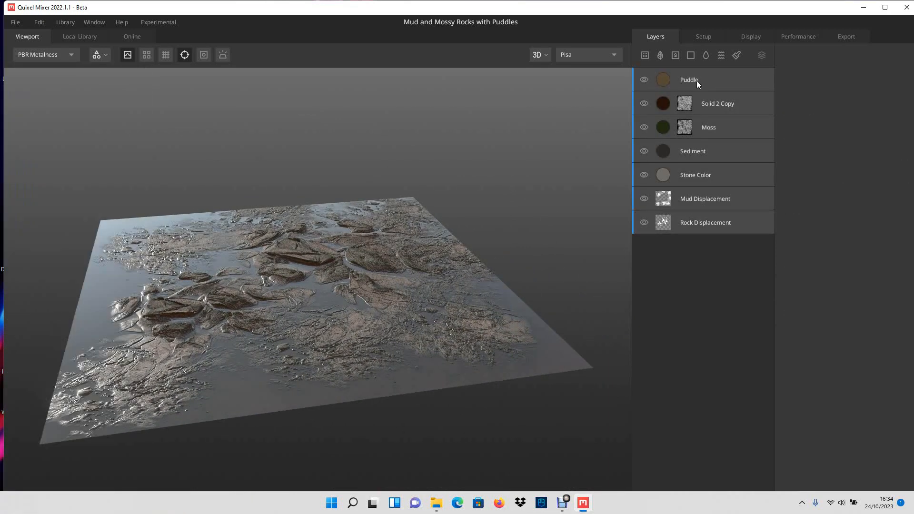
key("Delete")
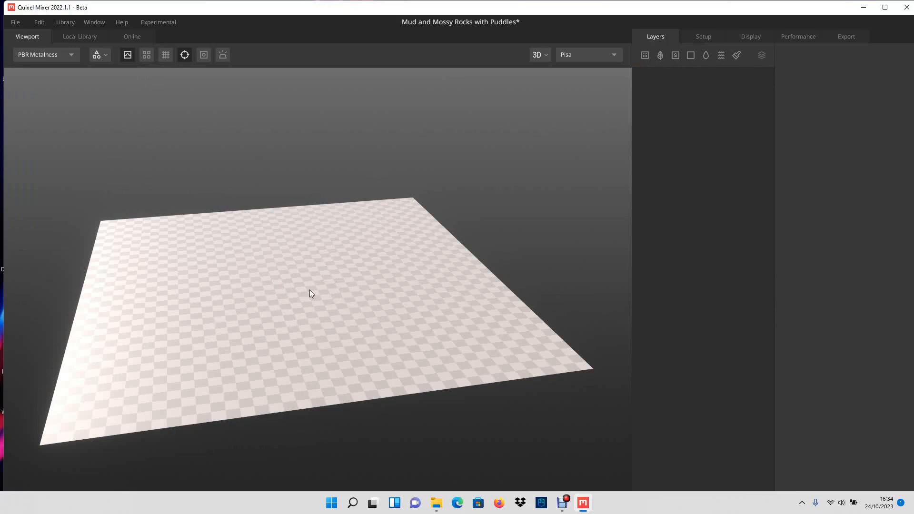
mouse_move(327, 269)
left_mouse_down()
mouse_move(285, 248)
mouse_move(392, 261)
mouse_move(333, 266)
mouse_move(336, 257)
left_mouse_up()
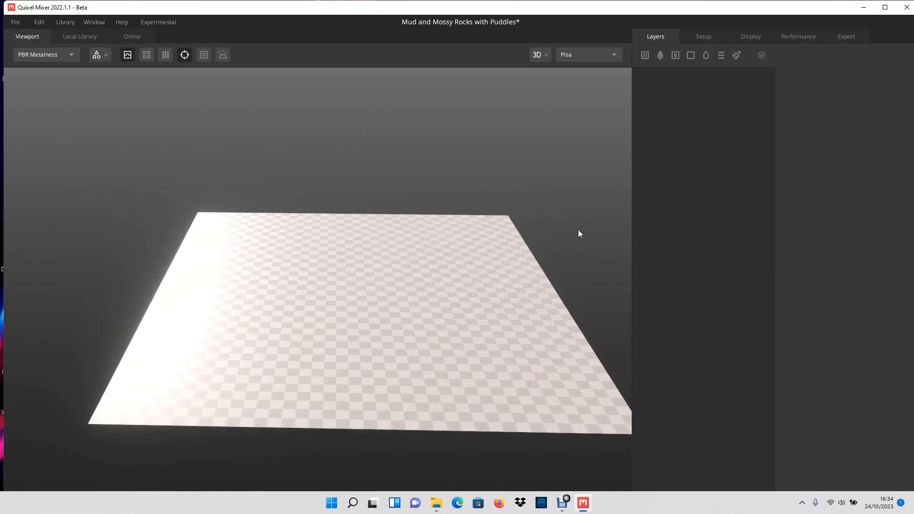
left_click_drag(460, 232, 443, 359)
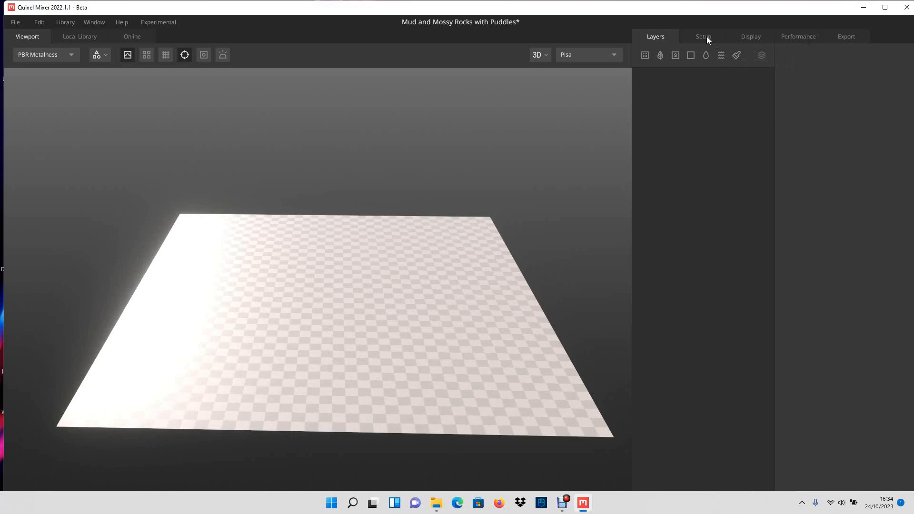
Step: Review the display, performance and model setup settings, keeping Custom Model as the model type, and return to the layers
left_click(750, 37)
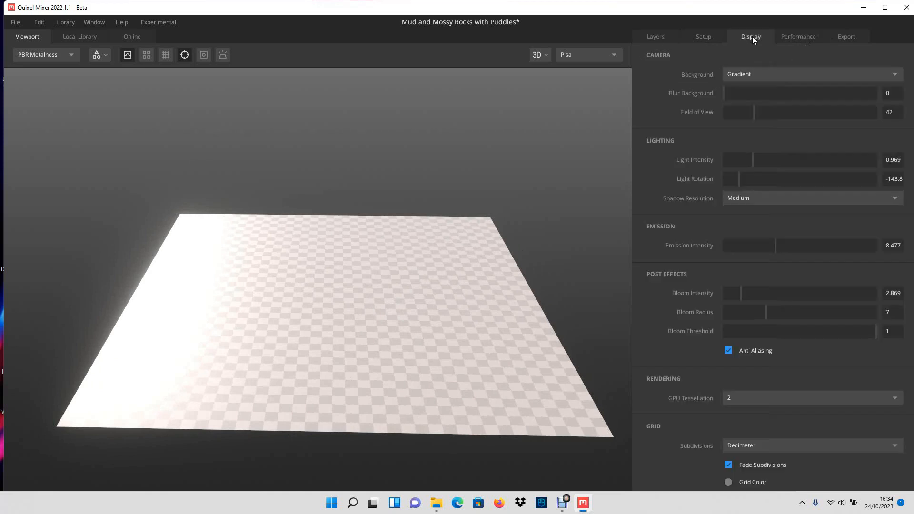
left_click(801, 36)
left_click(704, 36)
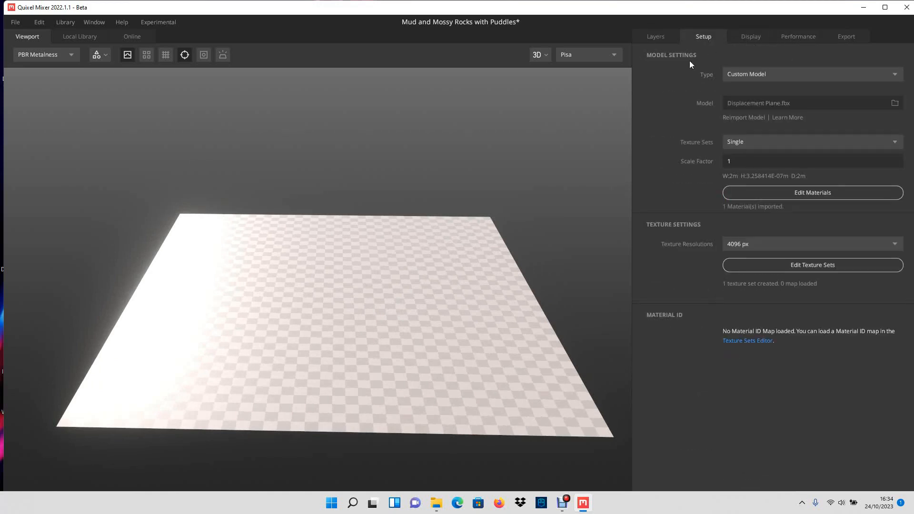
left_click(827, 75)
left_click(756, 119)
left_click(656, 35)
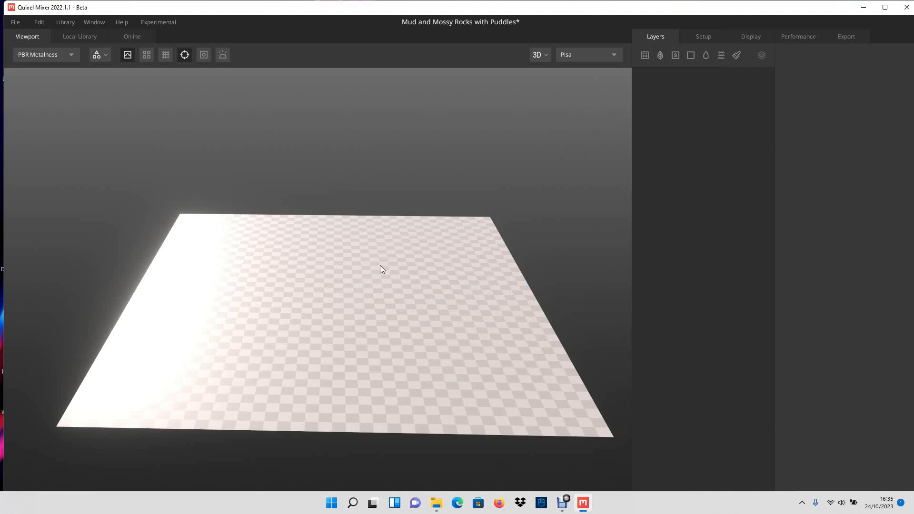
scroll(376, 267, "up", 1)
left_click_drag(376, 257, 371, 245)
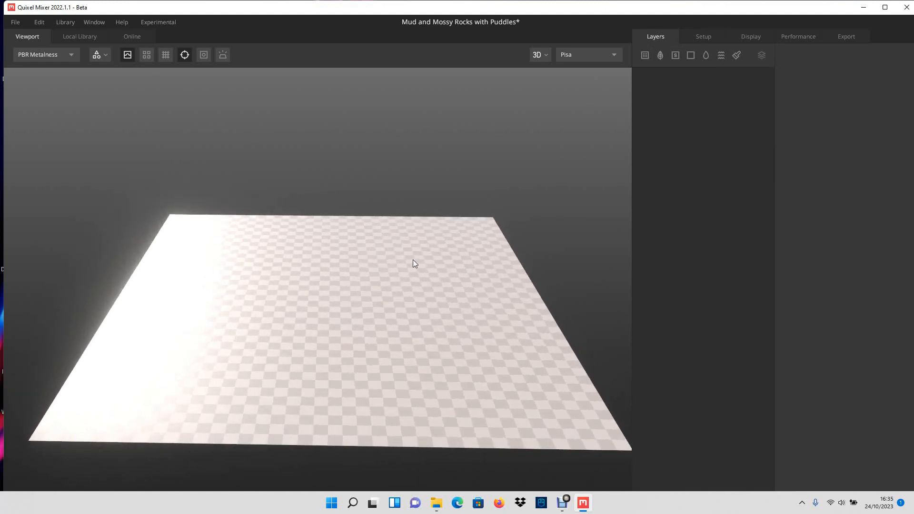
scroll(411, 255, "down", 1)
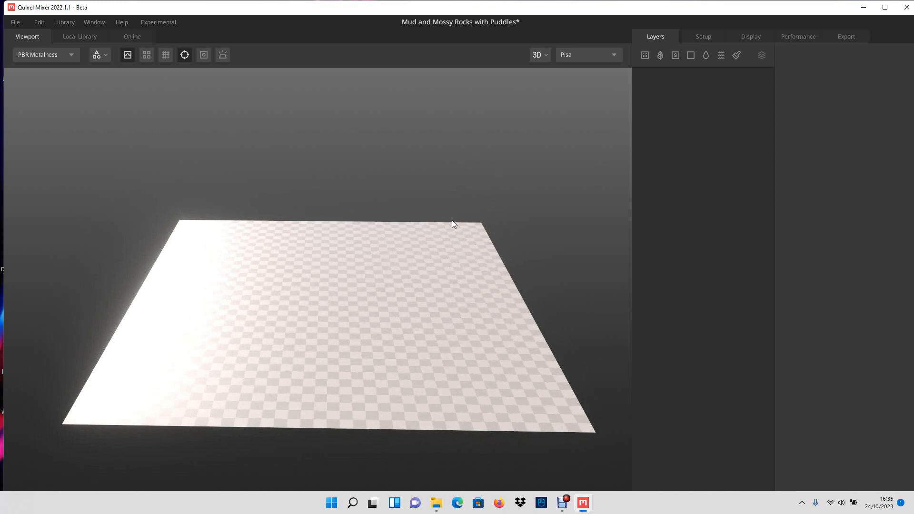
left_click_drag(477, 266, 379, 227)
middle_click_drag(379, 227, 402, 213)
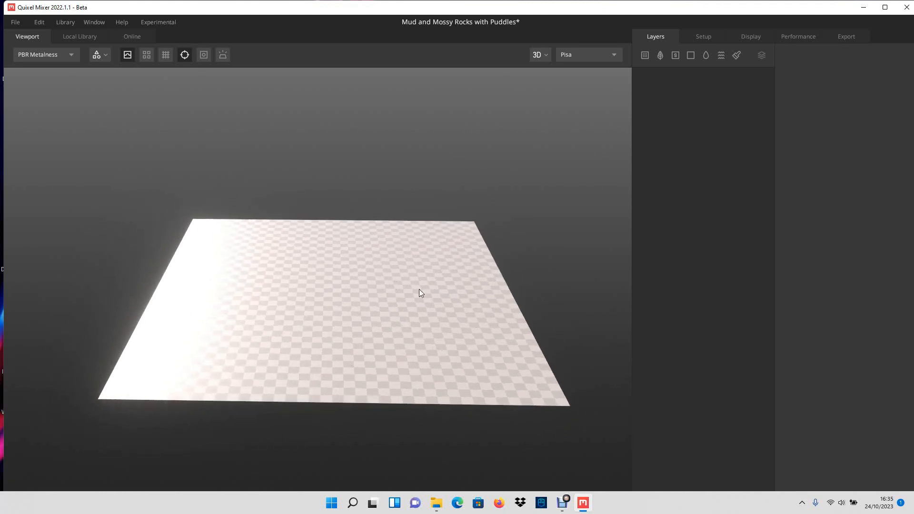
Step: Add a paint layer and limit its brush to displacement by disabling Albedo, Metalness and Roughness
left_click(736, 57)
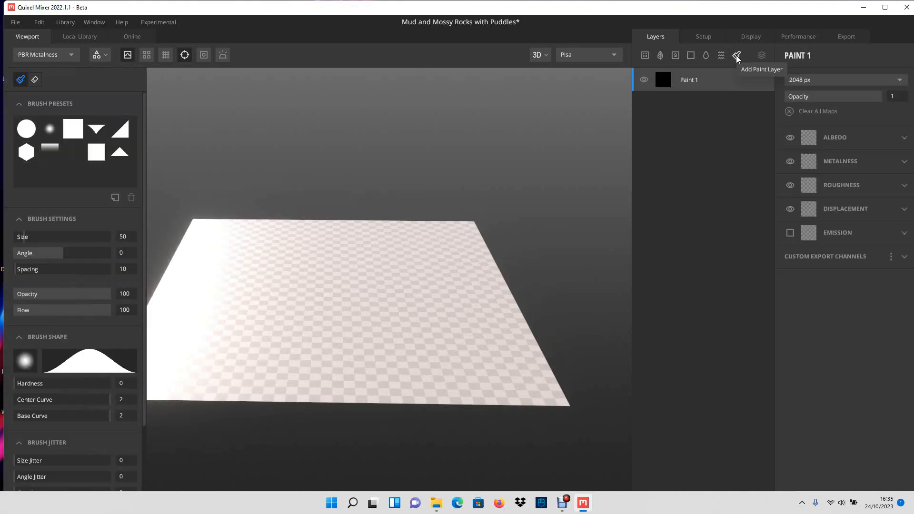
middle_click_drag(356, 213, 385, 216)
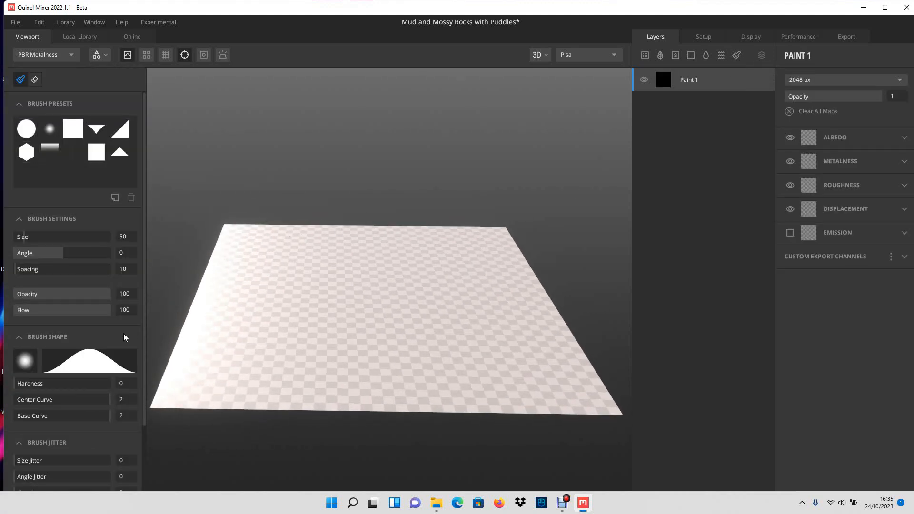
scroll(110, 362, "down", 5)
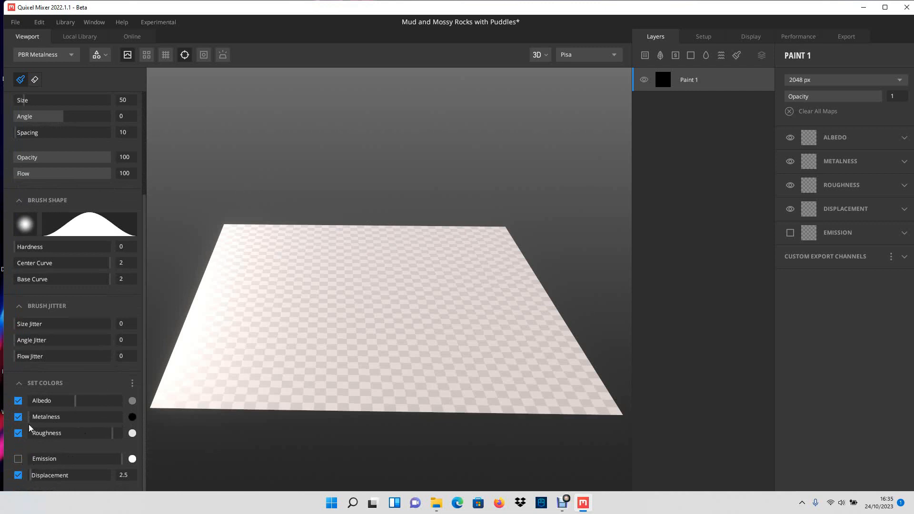
left_click(18, 403)
left_click(884, 8)
scroll(198, 402, "down", 3)
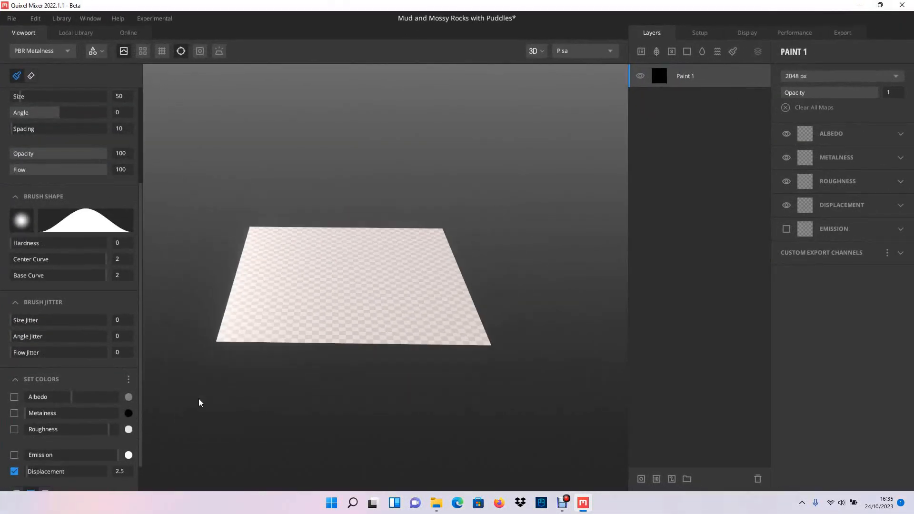
scroll(96, 447, "down", 2)
scroll(328, 296, "up", 3)
scroll(333, 283, "down", 1)
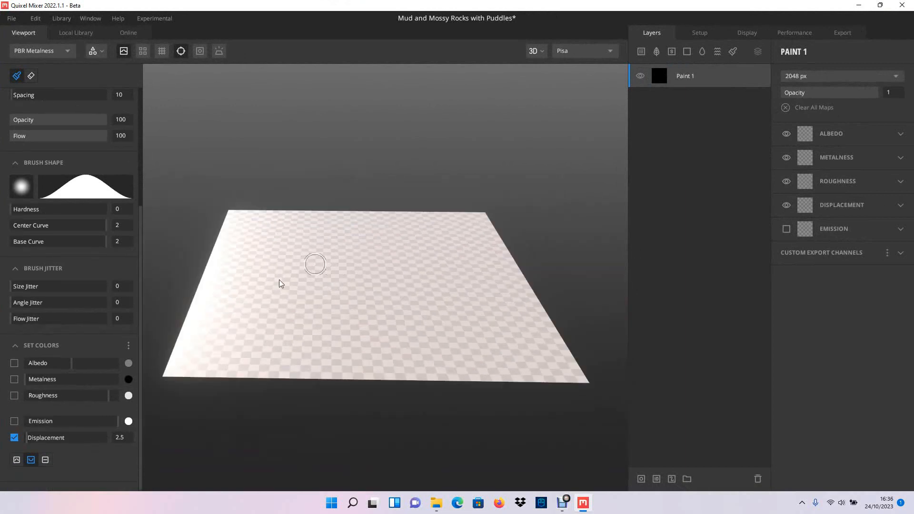
Step: Switch the brush to Set Displacement mode and increase its size to about 249
left_click(17, 462)
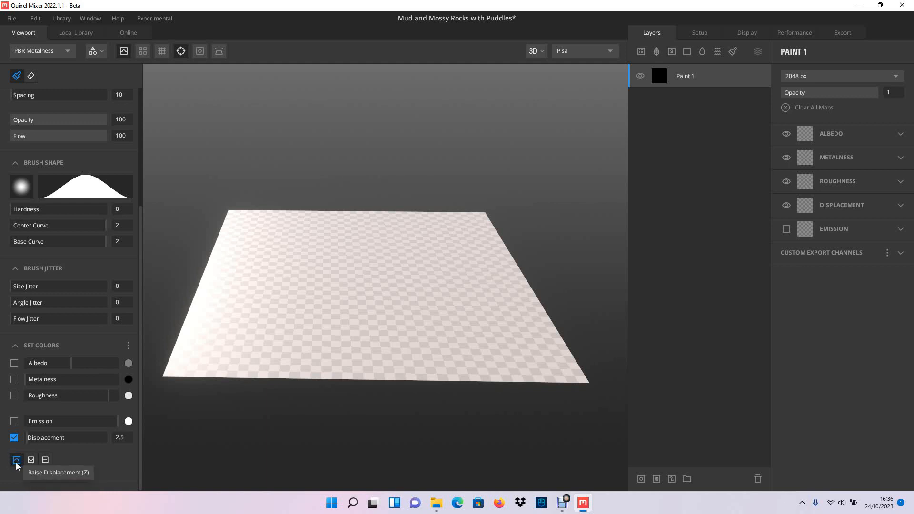
left_click(43, 463)
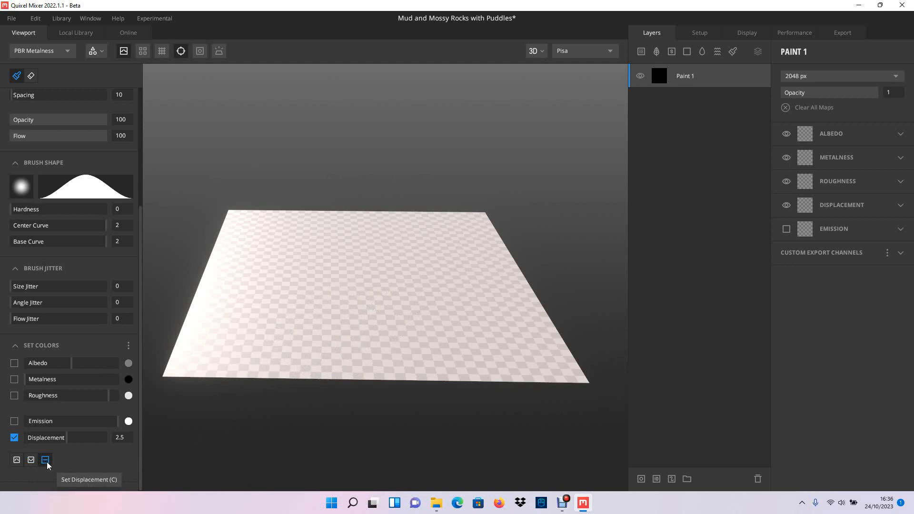
scroll(383, 284, "up", 2)
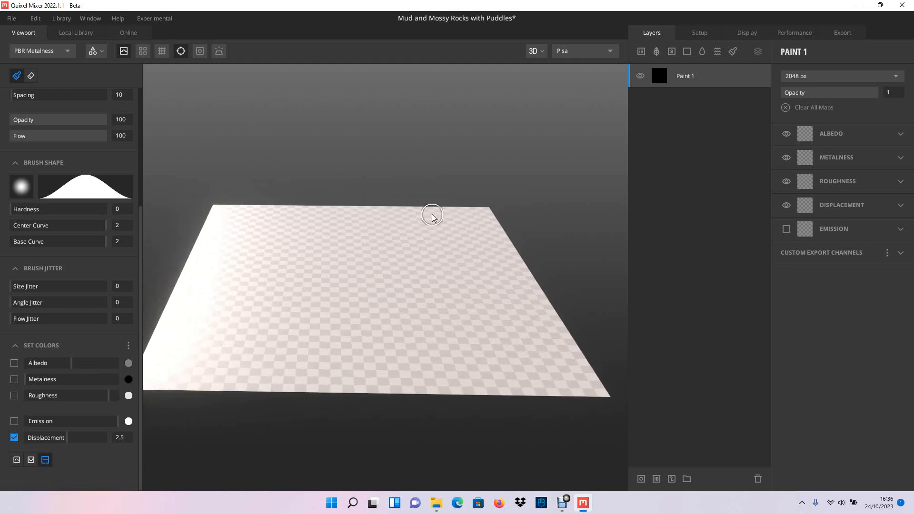
scroll(391, 261, "up", 3)
scroll(379, 245, "down", 2)
left_click_drag(377, 243, 377, 333, "alt")
scroll(62, 176, "up", 4)
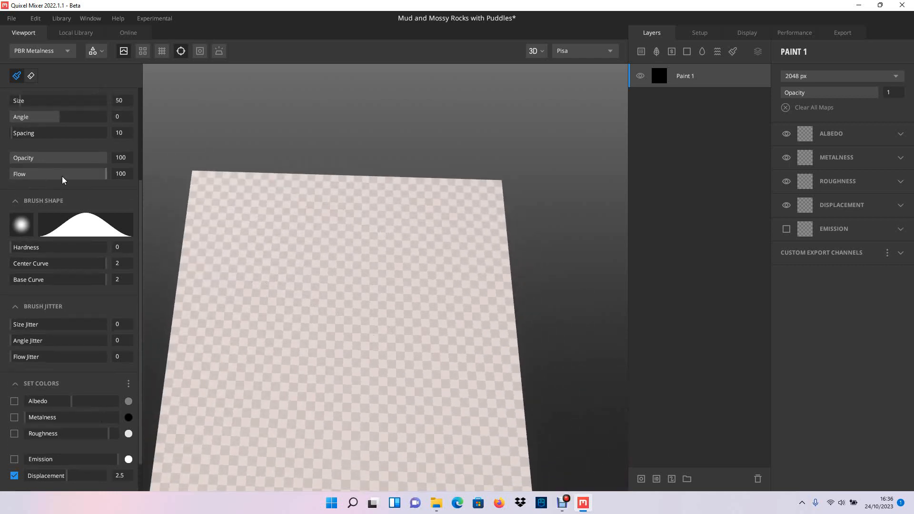
left_click_drag(21, 198, 51, 201)
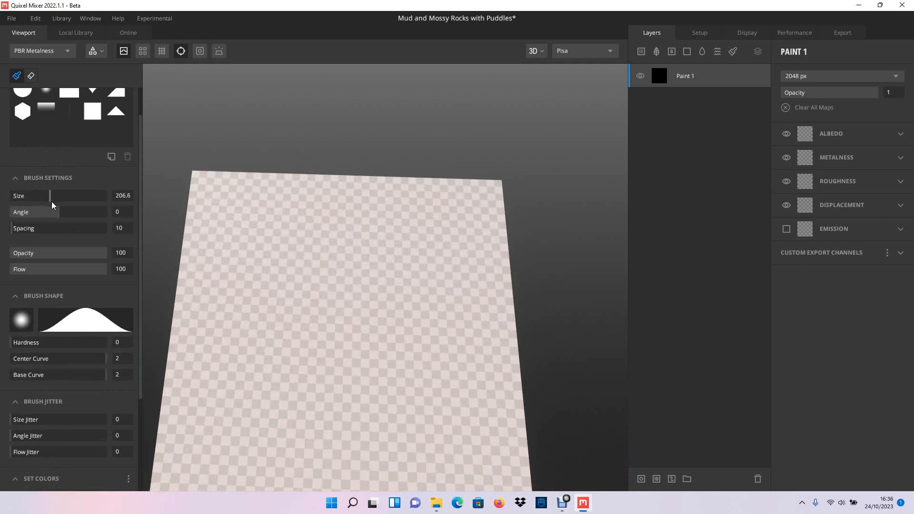
Step: Paint test displacement strokes across the middle of the plane and along its near edge
left_click(368, 335)
left_click(290, 350)
left_click(387, 264)
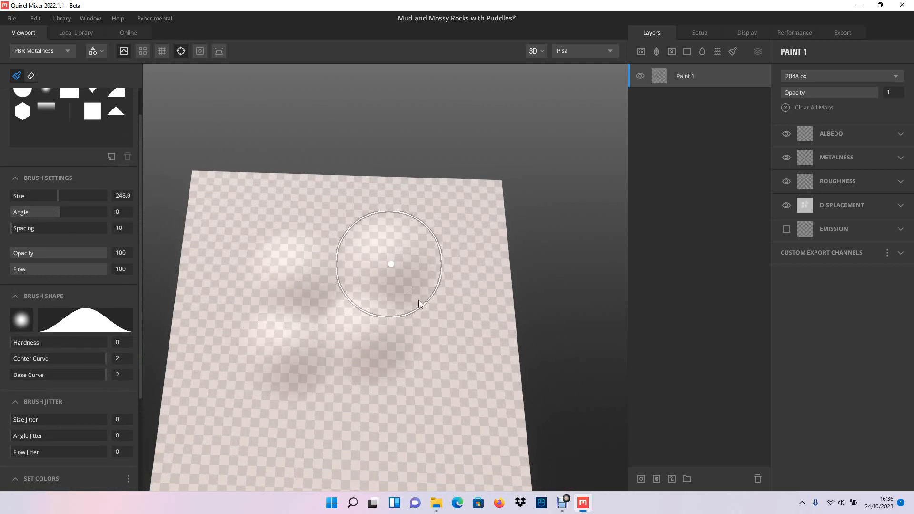
left_click(436, 335)
left_click(407, 316)
left_click(371, 284)
left_click(324, 315)
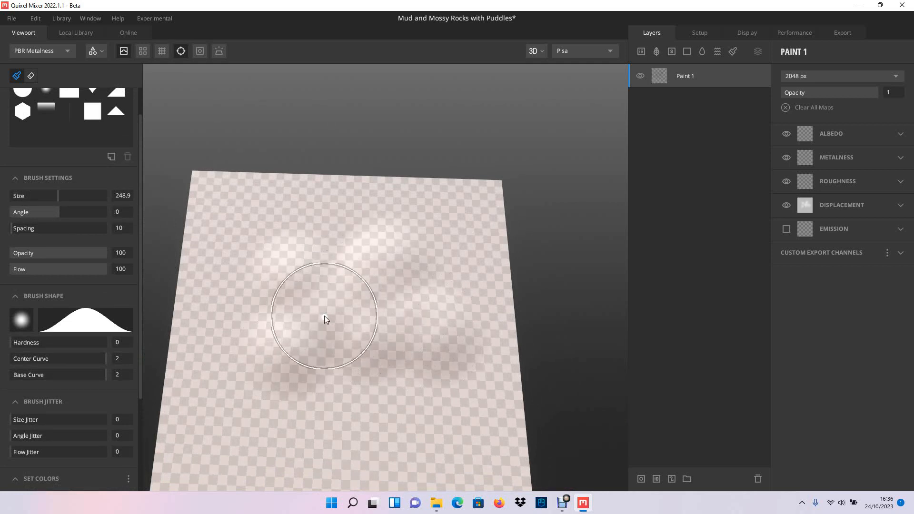
left_click(336, 382)
mouse_move(306, 400)
left_mouse_down("alt")
mouse_move(324, 339)
mouse_move(319, 366)
mouse_move(320, 271)
mouse_move(277, 310)
mouse_move(310, 324)
left_mouse_up("alt")
scroll(313, 329, "up", 2)
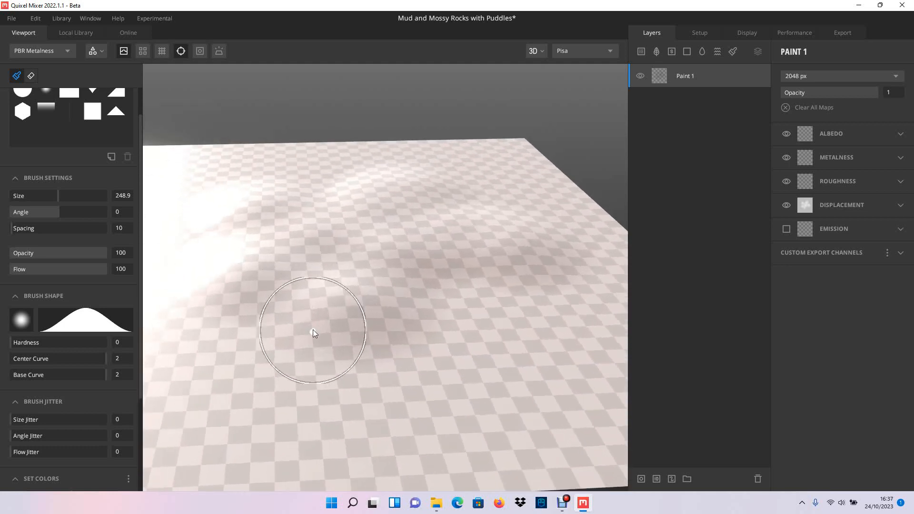
left_click(447, 298)
mouse_move(469, 364)
left_mouse_down("alt")
mouse_move(371, 312)
mouse_move(378, 302)
mouse_move(413, 331)
mouse_move(498, 348)
mouse_move(419, 339)
mouse_move(370, 361)
left_mouse_up("alt")
mouse_move(541, 325)
left_mouse_down()
mouse_move(561, 319)
mouse_move(394, 305)
mouse_move(364, 312)
mouse_move(388, 357)
mouse_move(395, 353)
left_mouse_up()
Step: Switch to the 2D view and paint displacement over the central area of the plane
left_click(537, 50)
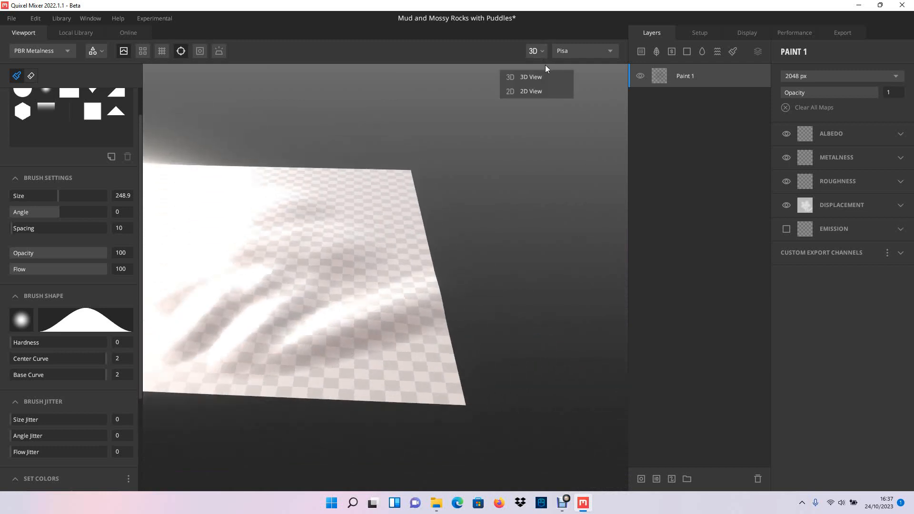
left_click(525, 91)
mouse_move(361, 282)
left_mouse_down()
mouse_move(366, 250)
mouse_move(251, 337)
mouse_move(270, 324)
mouse_move(262, 282)
mouse_move(295, 245)
mouse_move(333, 277)
mouse_move(320, 276)
left_mouse_up()
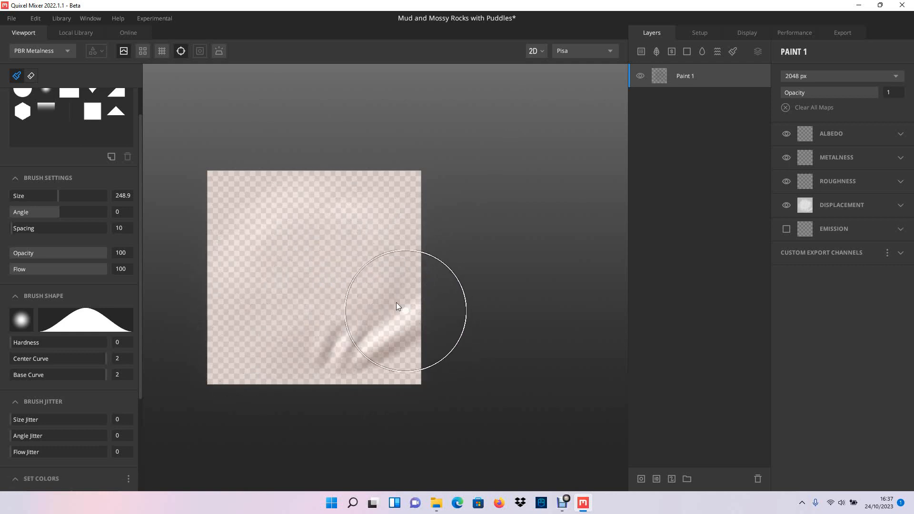
scroll(372, 266, "up", 3)
left_click_drag(373, 306, 301, 231, "alt")
mouse_move(361, 307)
left_mouse_down("alt")
mouse_move(338, 278)
mouse_move(402, 259)
mouse_move(375, 271)
mouse_move(399, 251)
mouse_move(347, 285)
mouse_move(399, 291)
mouse_move(352, 276)
mouse_move(394, 285)
mouse_move(453, 279)
left_mouse_up("alt")
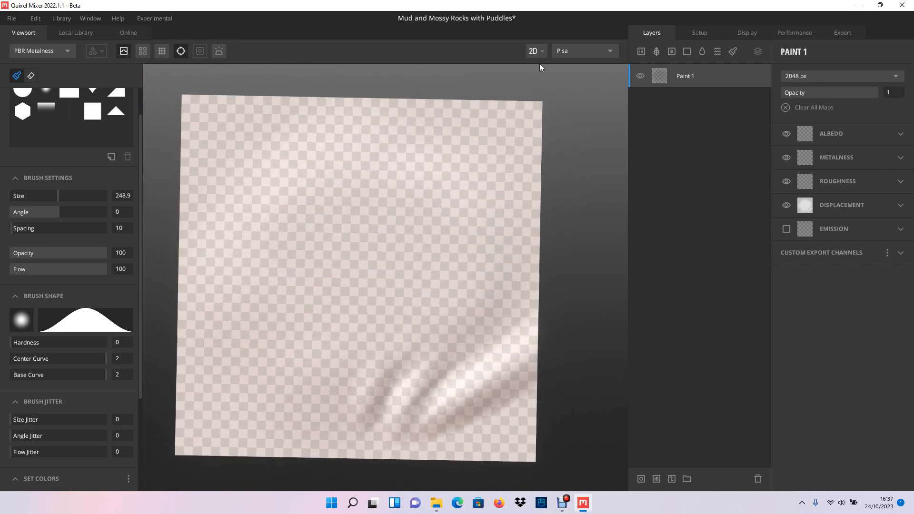
Step: Return to the 3D view and examine the painted displacement on the plane
left_click(537, 50)
left_click(524, 76)
middle_click_drag(273, 189, 465, 214)
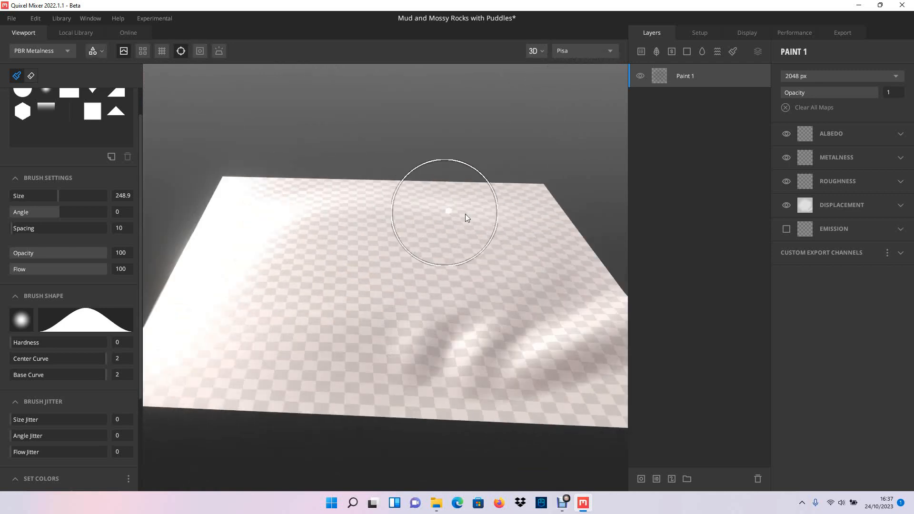
scroll(462, 212, "down", 3)
left_click_drag(456, 208, 376, 228, "alt")
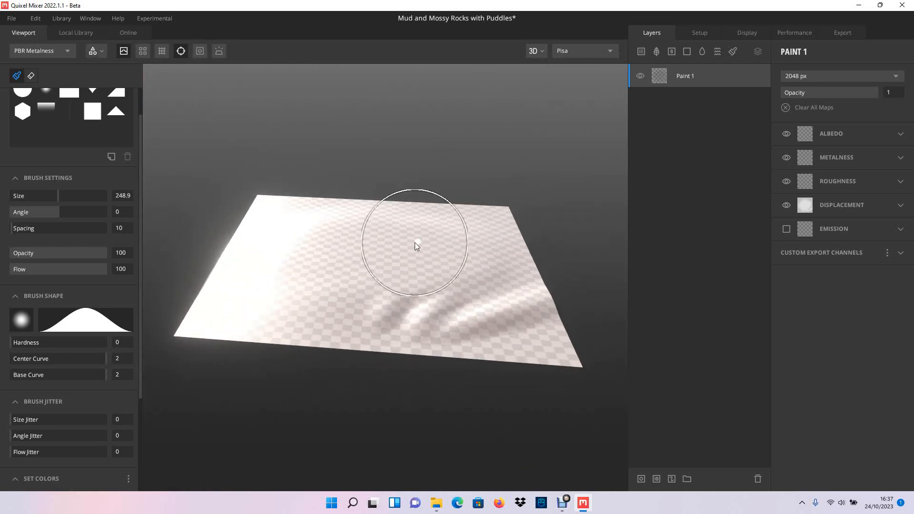
mouse_move(404, 232)
left_mouse_down("alt")
mouse_move(393, 248)
mouse_move(398, 233)
mouse_move(412, 234)
mouse_move(409, 244)
mouse_move(428, 238)
left_mouse_up("alt")
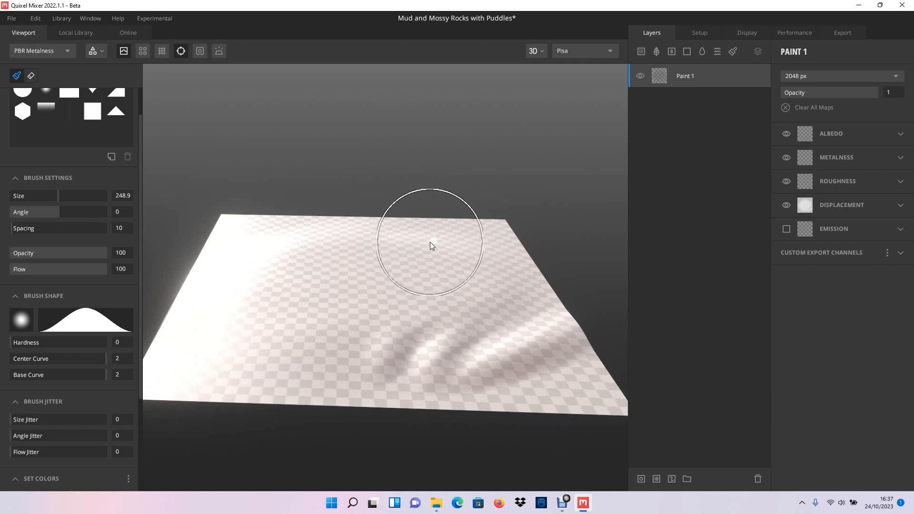
Step: Undo all the test displacement strokes on the paint layer
key("ctrl+z")
key("ctrl+z")
key("ctrl+z")
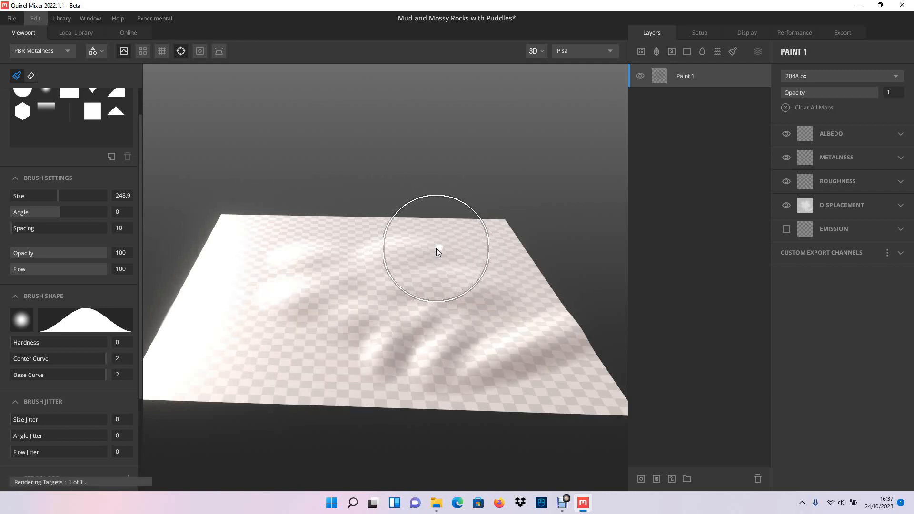
key("ctrl+z")
key("ctrl+z")
key("ctrl+z")
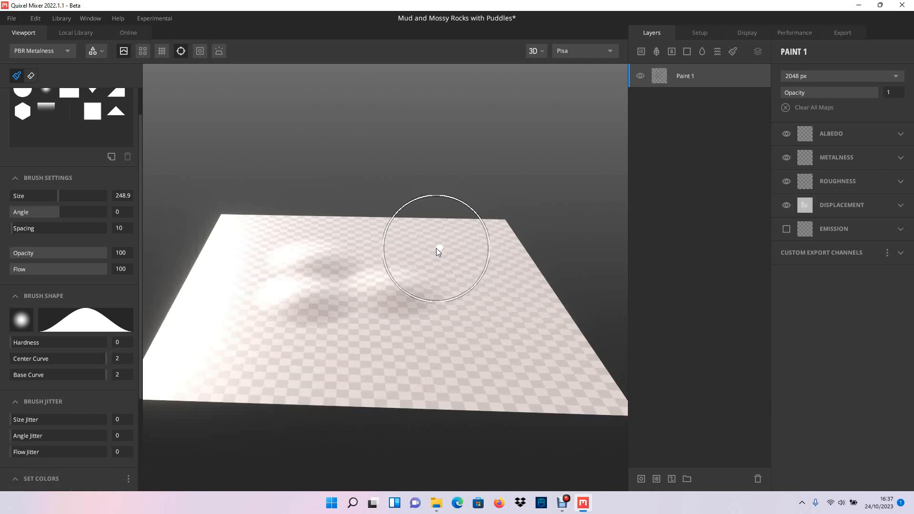
key("ctrl+z")
left_click_drag(405, 229, 415, 233, "alt")
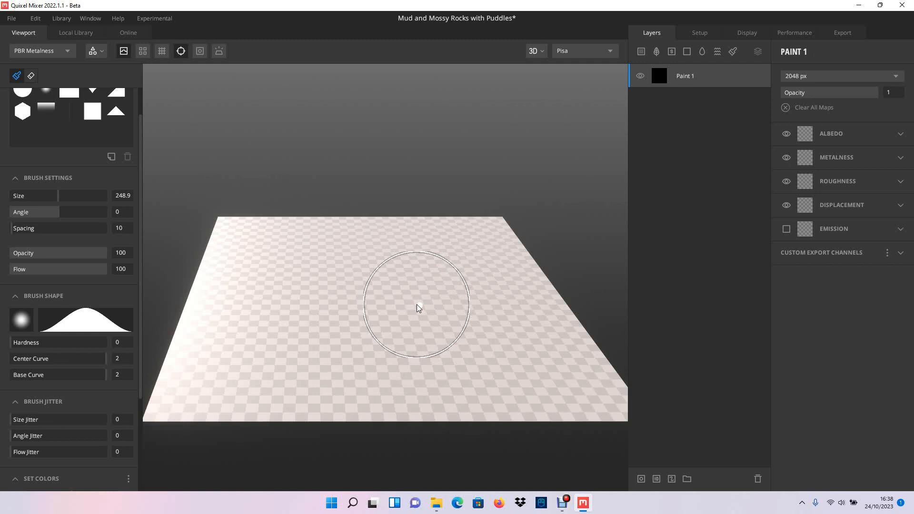
scroll(408, 300, "down", 1)
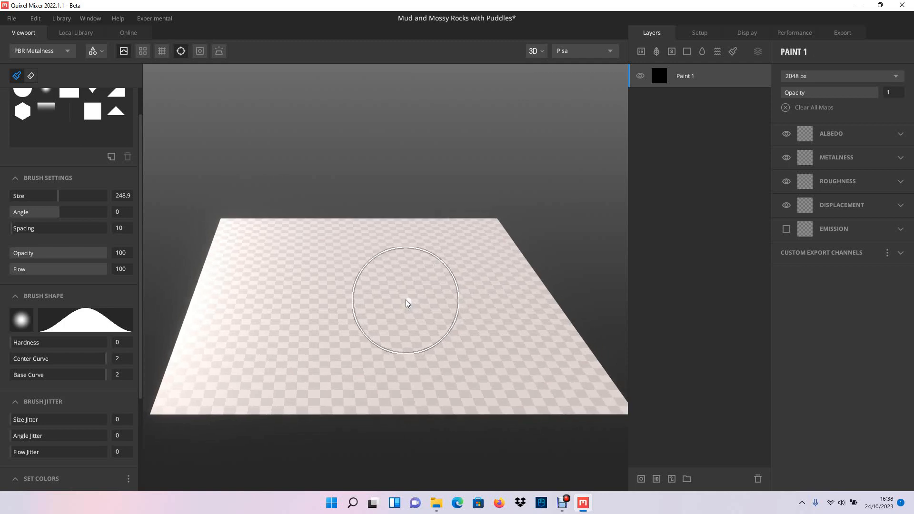
mouse_move(367, 281)
left_mouse_down("alt")
mouse_move(366, 365)
mouse_move(363, 292)
left_mouse_up("alt")
middle_click_drag(364, 292, 376, 281, "alt")
left_click_drag(373, 282, 376, 281, "alt")
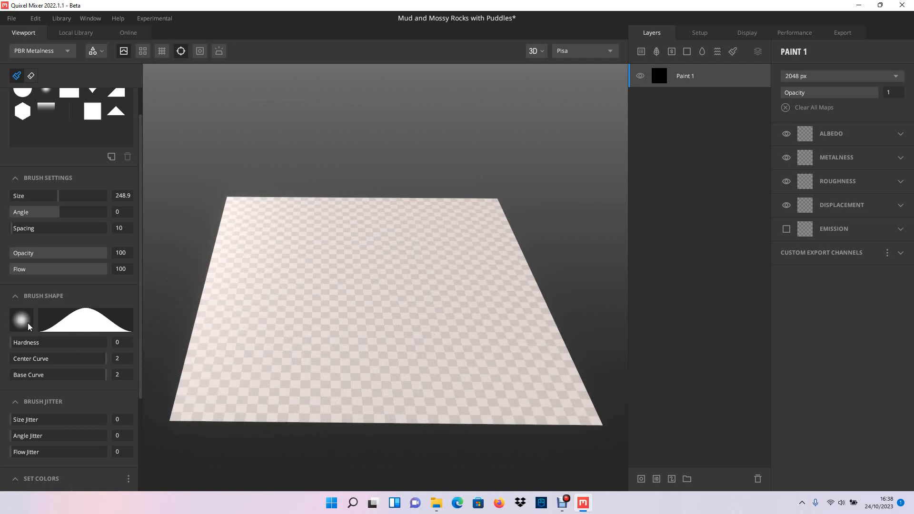
Step: Open the My Textures folder in Downloads in File Explorer and browse the ground textures
left_click(437, 503)
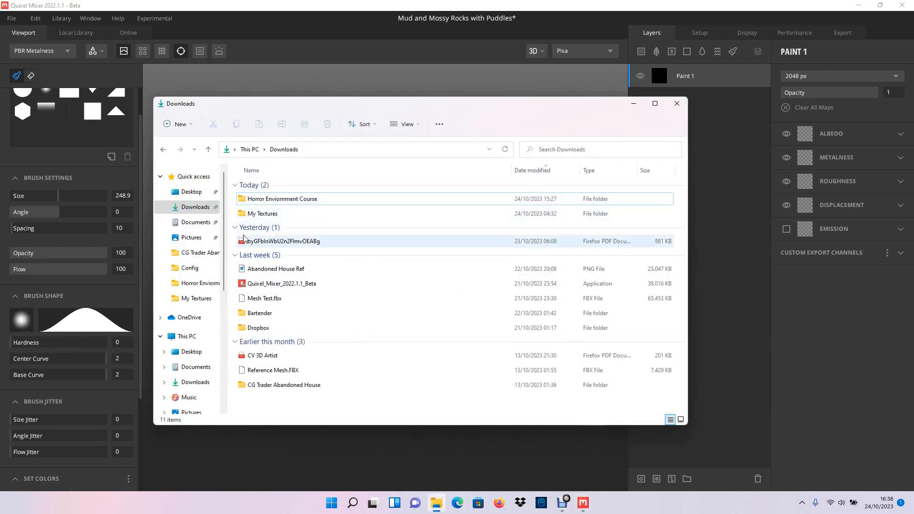
left_click(248, 217)
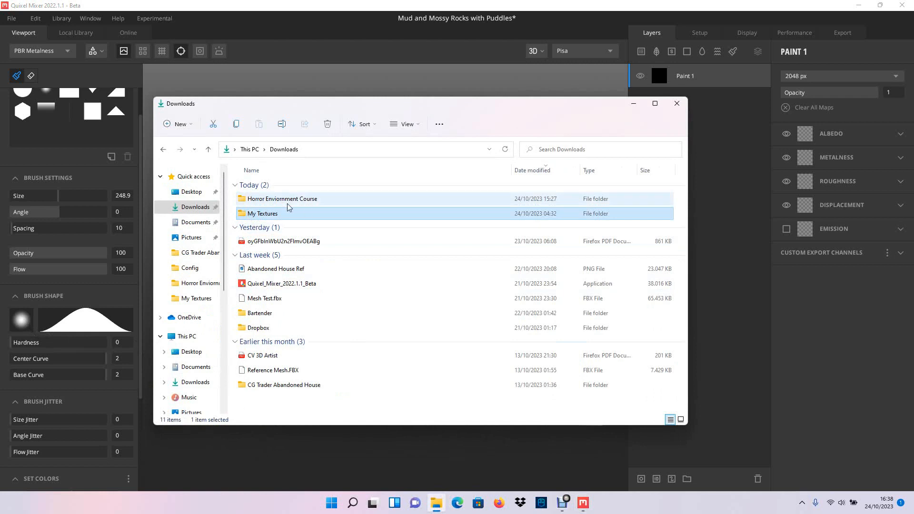
double_click(248, 215)
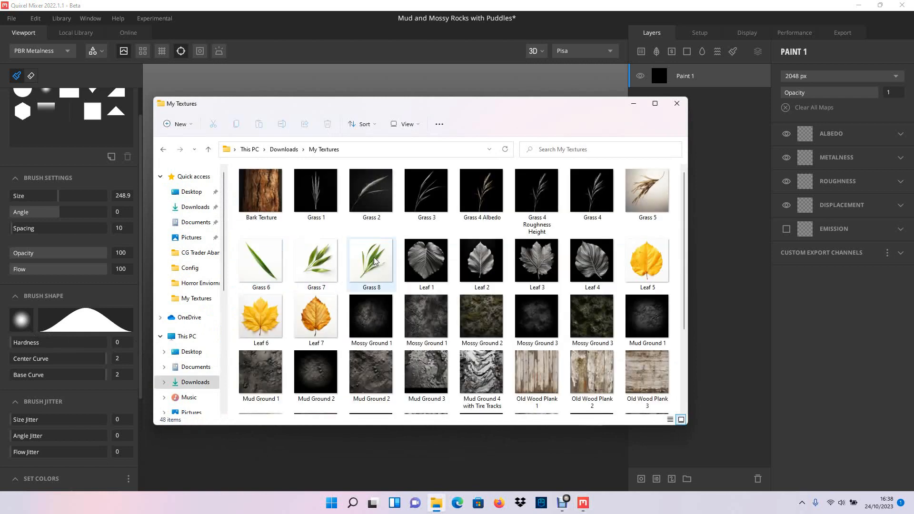
scroll(382, 306, "down", 3)
scroll(423, 340, "up", 3)
scroll(422, 339, "down", 3)
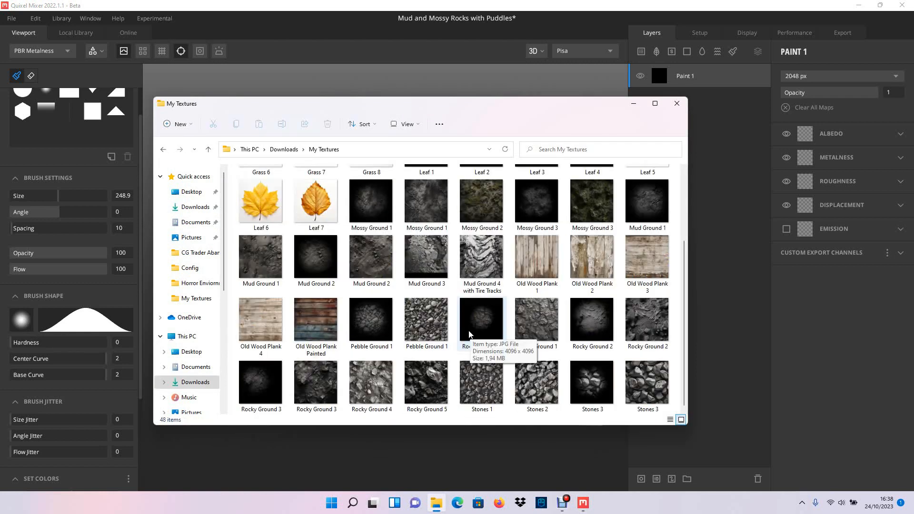
Step: View the Mud Ground 1.png and Mud Ground 2.jpg textures full size, closing each image after checking it
left_click(265, 267)
double_click(265, 265)
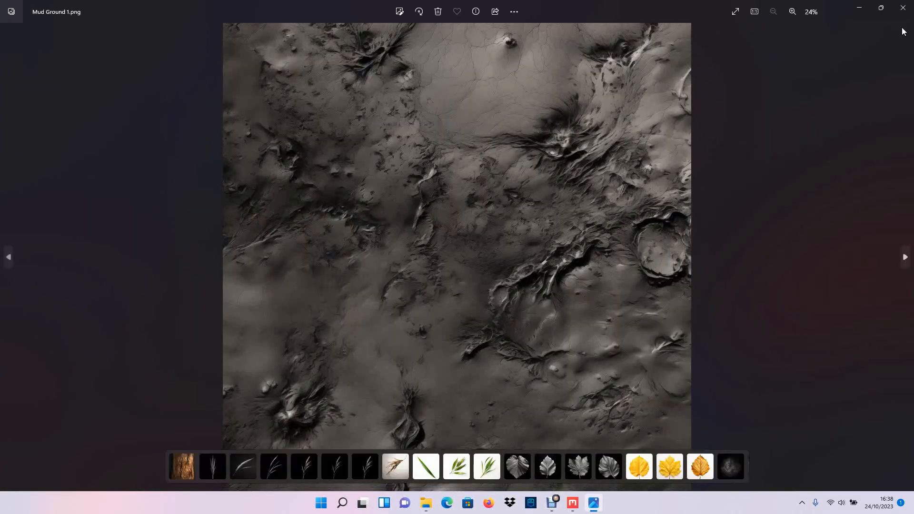
left_click(904, 8)
left_click(325, 258)
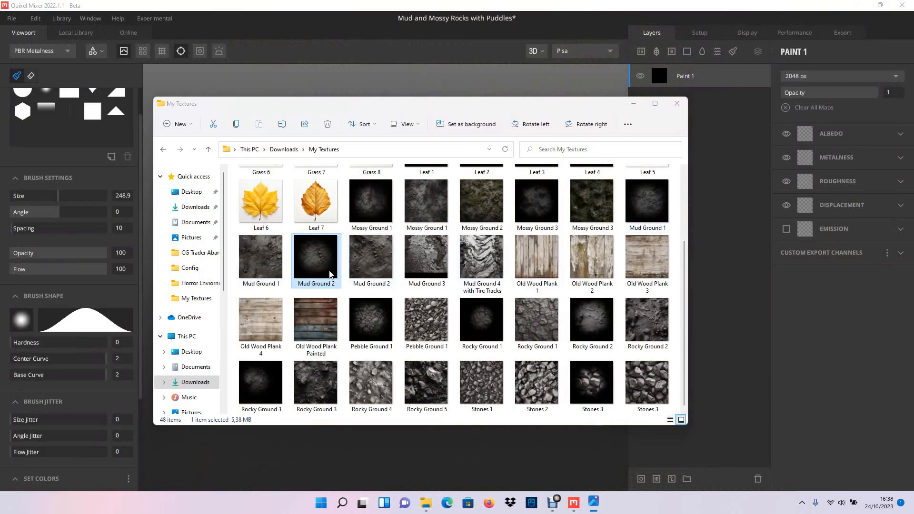
double_click(325, 258)
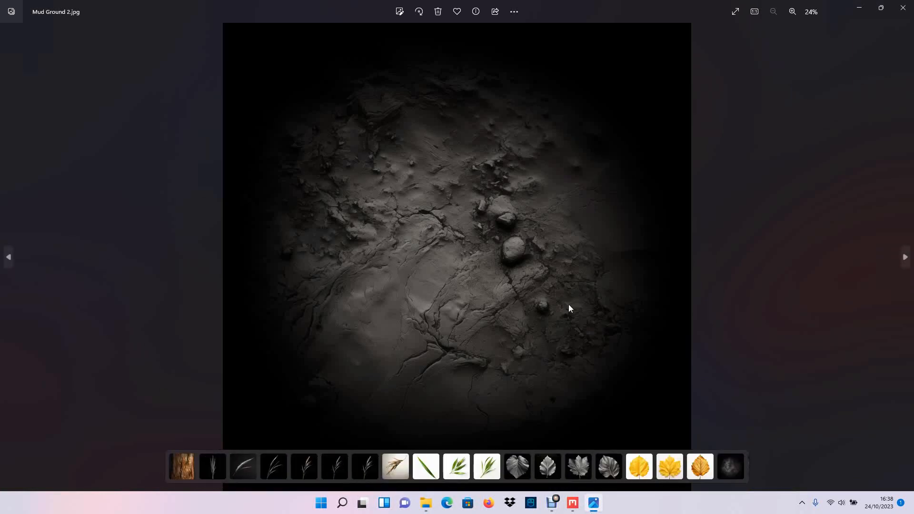
left_click(903, 8)
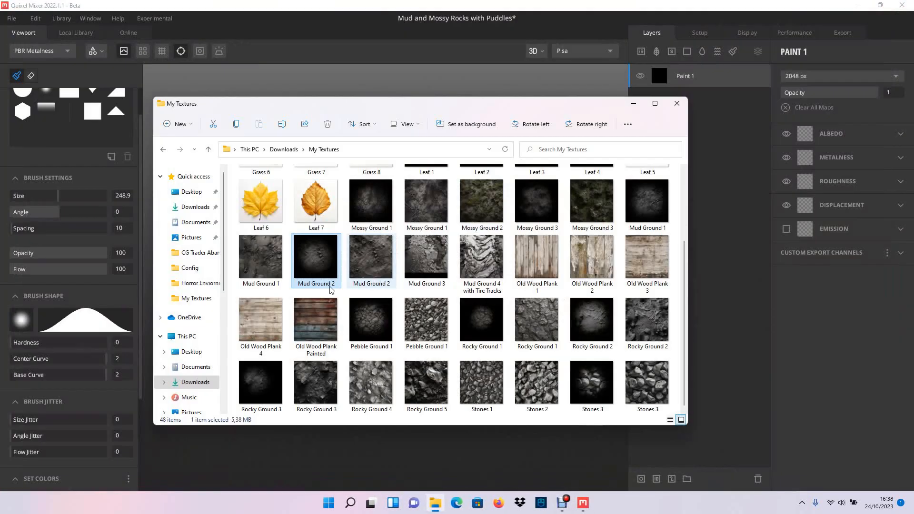
Step: View the Mud Ground 1.png texture once more and close both the image and the texture folder
left_click(269, 263)
double_click(269, 263)
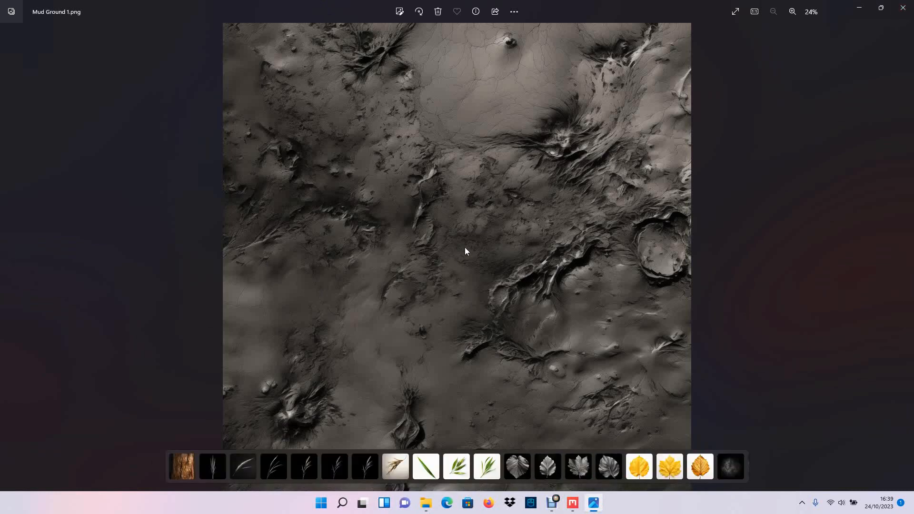
left_click(903, 7)
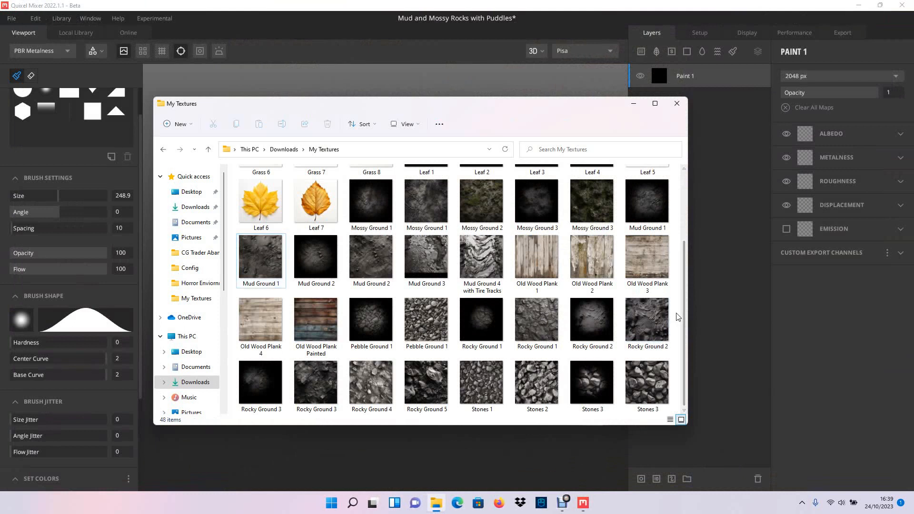
left_click(677, 106)
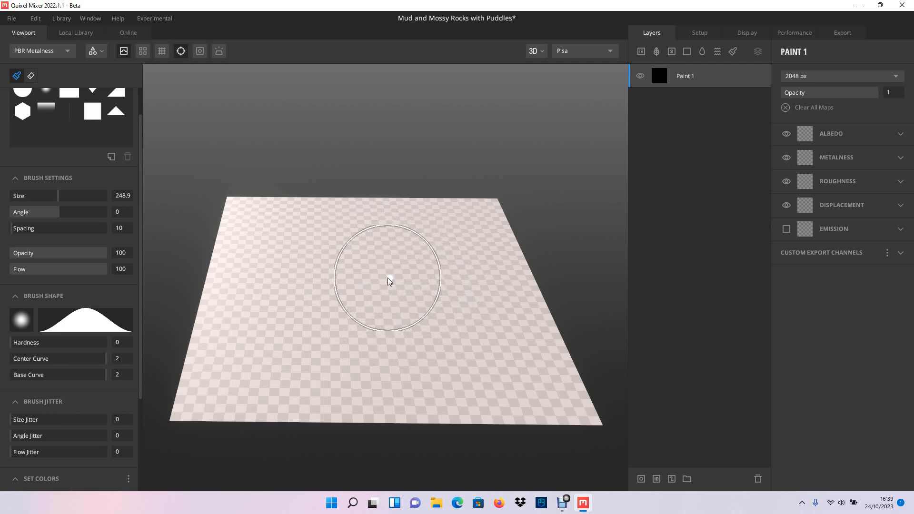
Step: Reopen the My Textures folder, locate the Rocky Ground 4 texture and minimize the Quixel Mixer window behind it
left_click(436, 503)
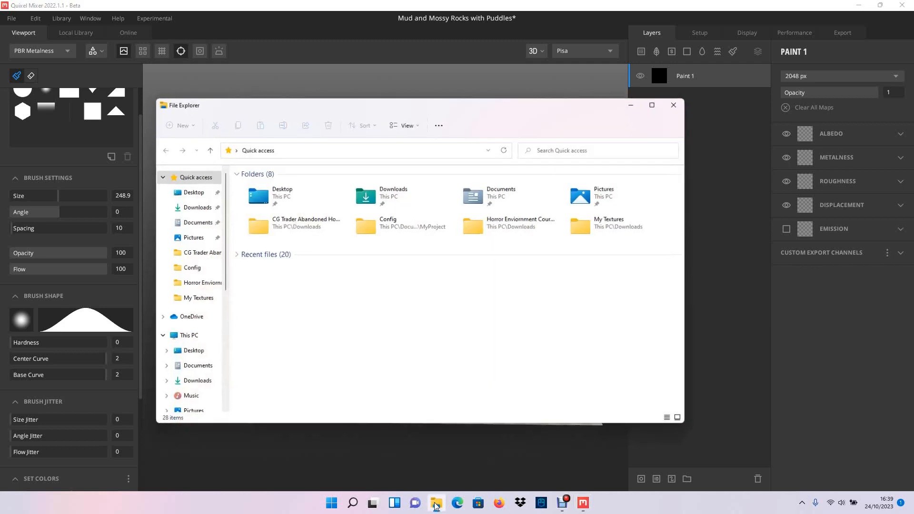
left_click(194, 208)
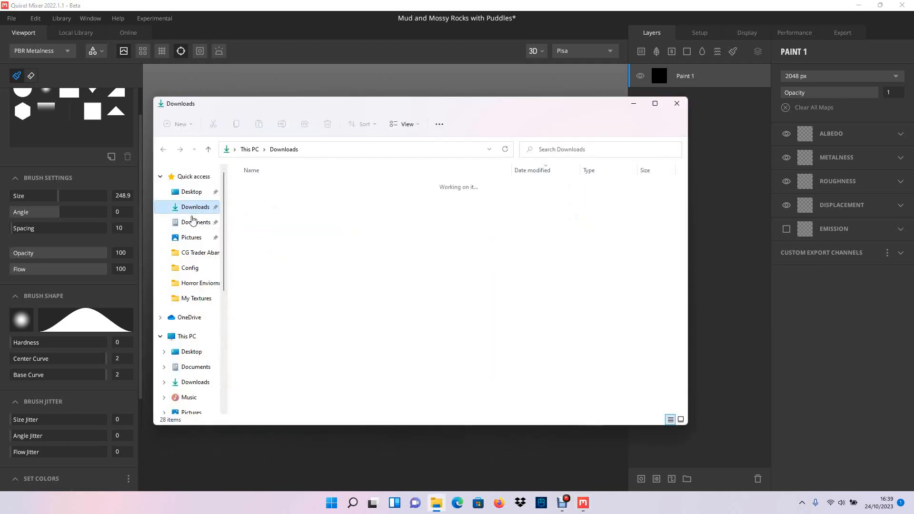
double_click(248, 211)
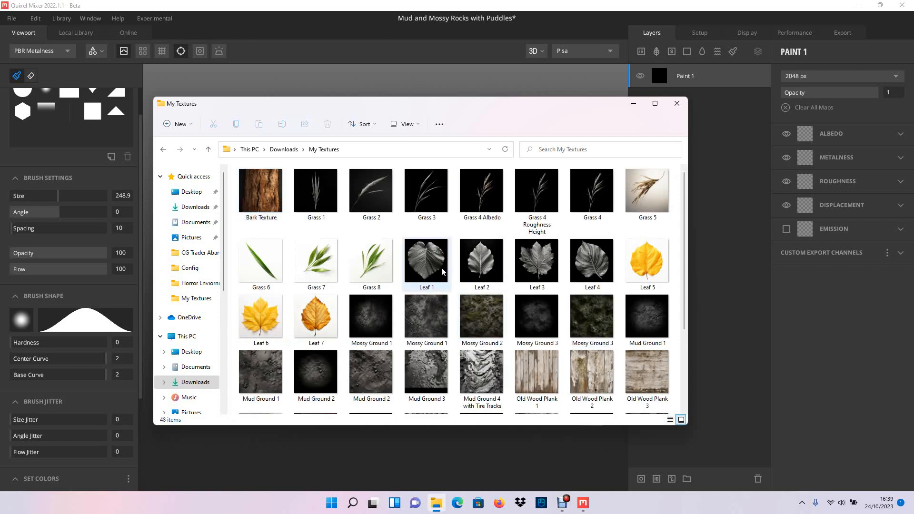
scroll(440, 281, "down", 3)
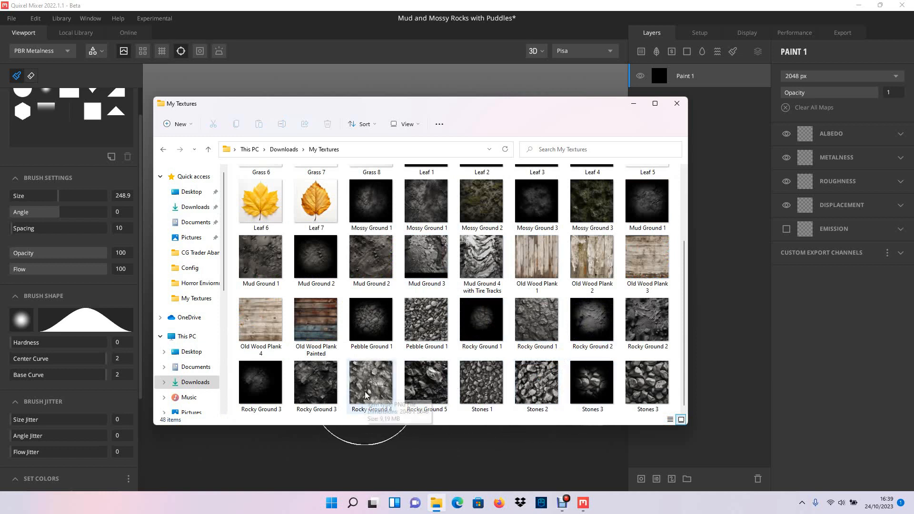
mouse_move(380, 390)
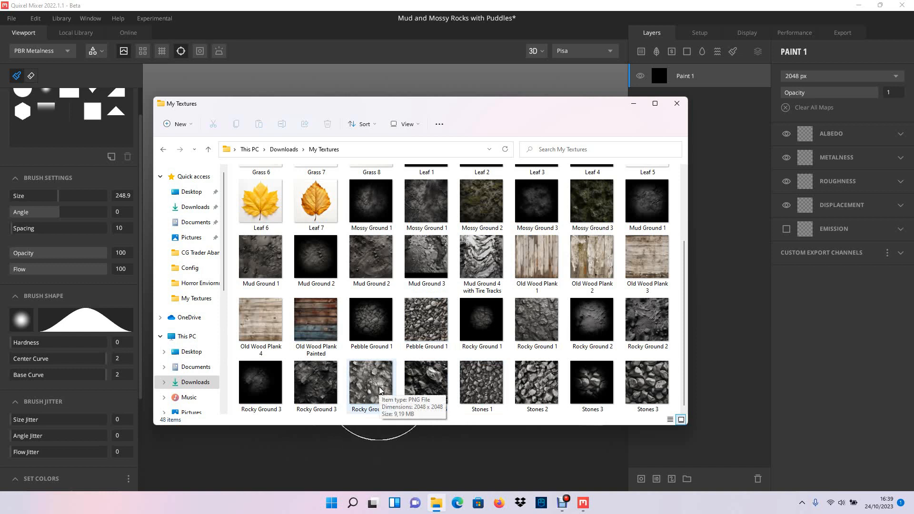
left_click(860, 7)
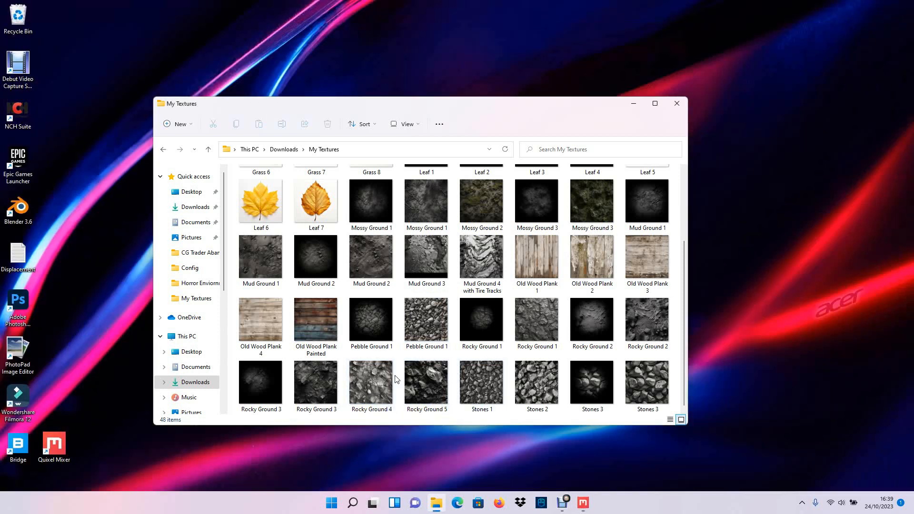
Step: Open the Rocky Ground 4 texture in Adobe Photoshop 2021
right_click(370, 387)
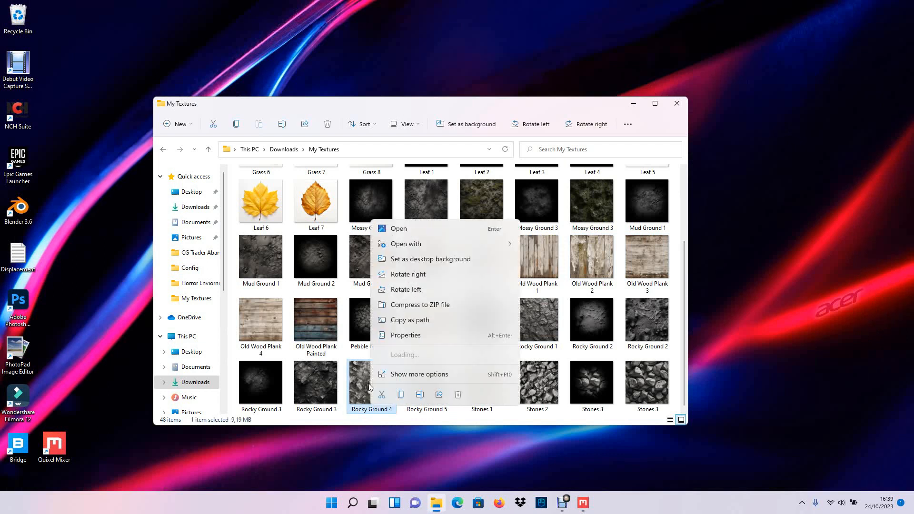
mouse_move(435, 244)
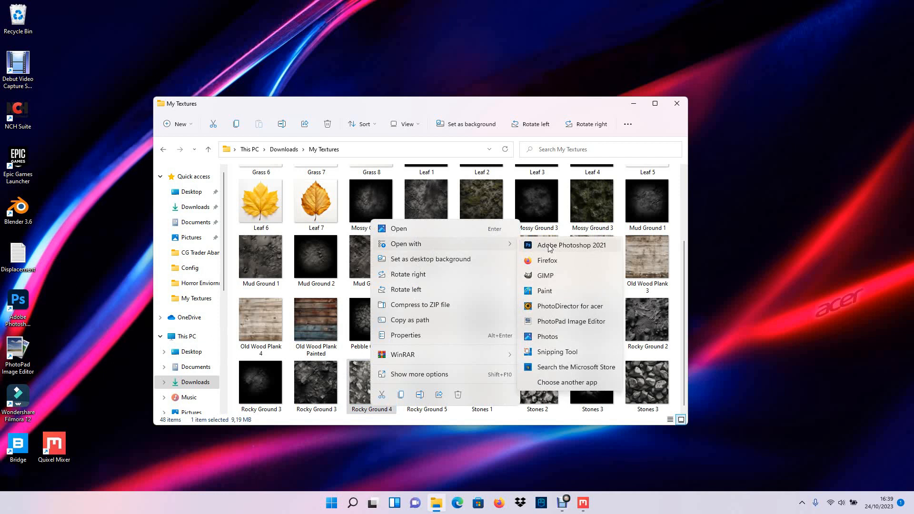
left_click(386, 416)
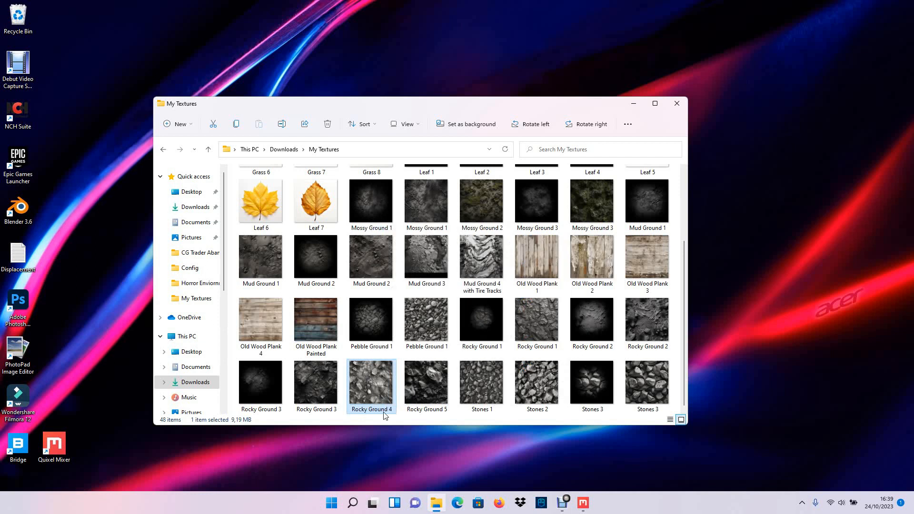
right_click(364, 389)
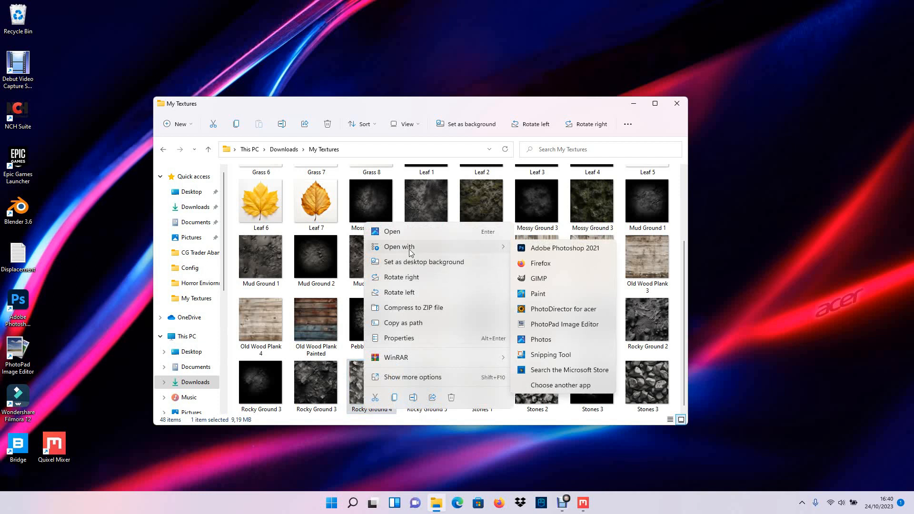
left_click(568, 251)
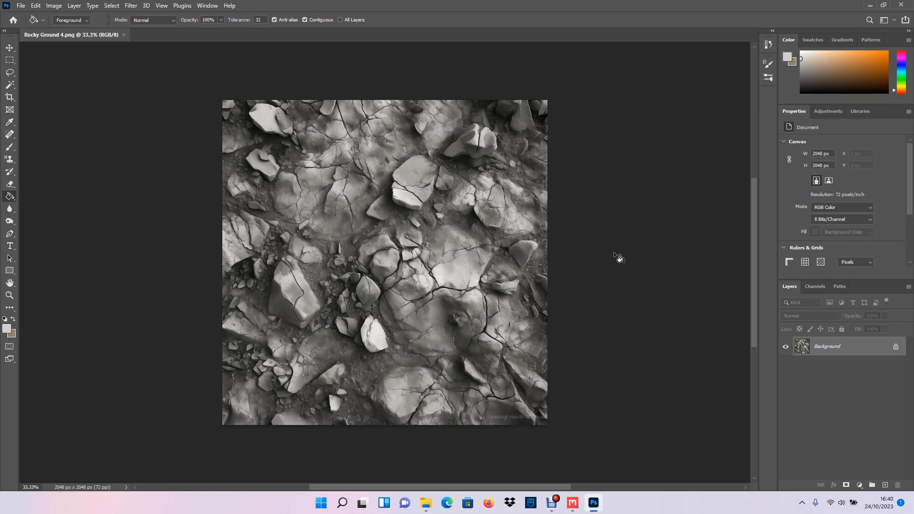
Step: Inspect the rock texture's detail and unlock its Background layer
scroll(411, 285, "up", 6, "alt")
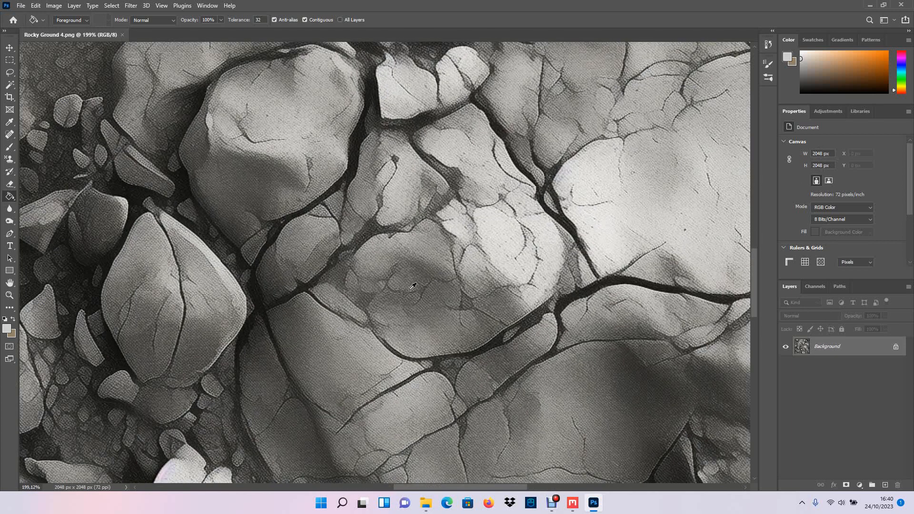
scroll(412, 285, "down", 4, "alt")
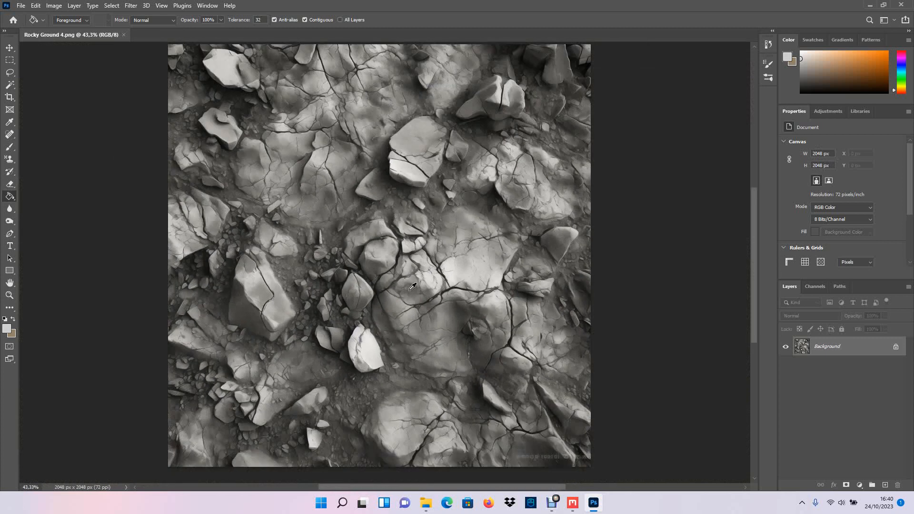
scroll(412, 286, "down", 2, "alt")
scroll(412, 286, "up", 1, "alt")
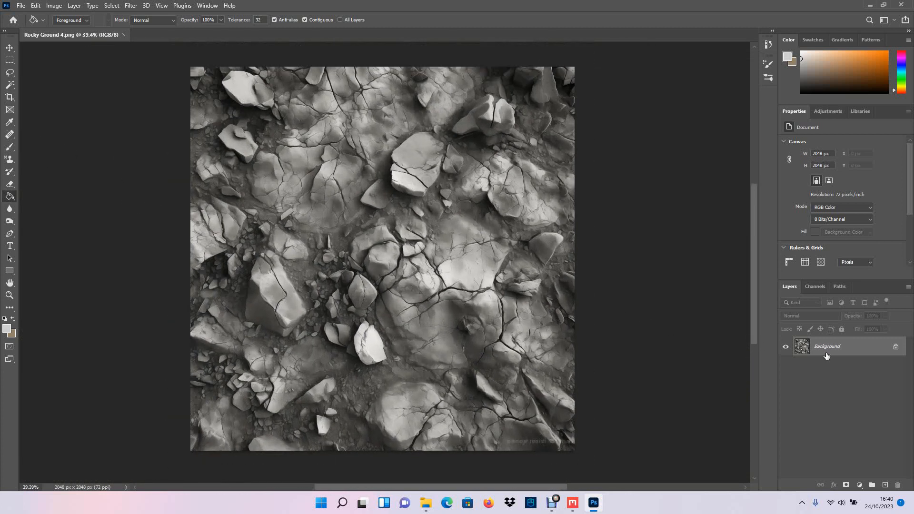
left_click(895, 347)
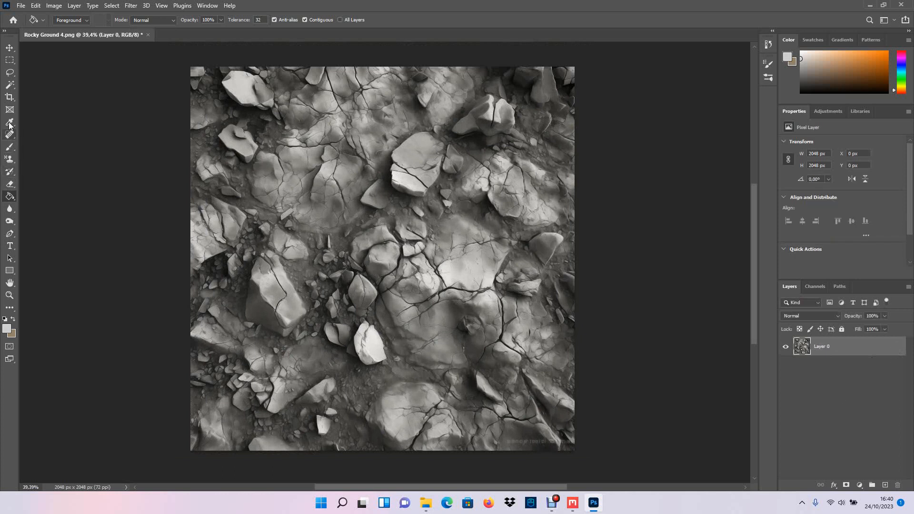
Step: Choose the Brush tool and set the brush size to 1200 px
left_click(7, 149)
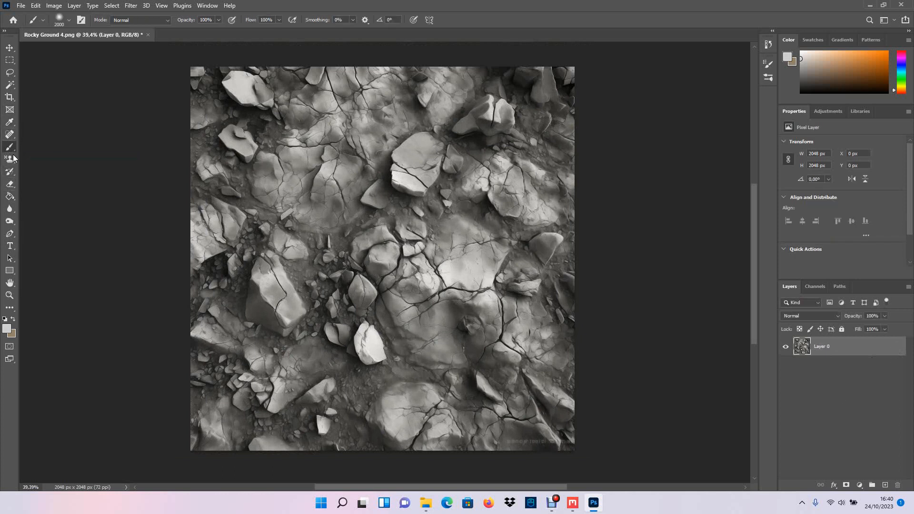
right_click_drag(308, 283, 299, 263, "alt")
scroll(299, 263, "down", 2, "alt")
left_click(69, 20)
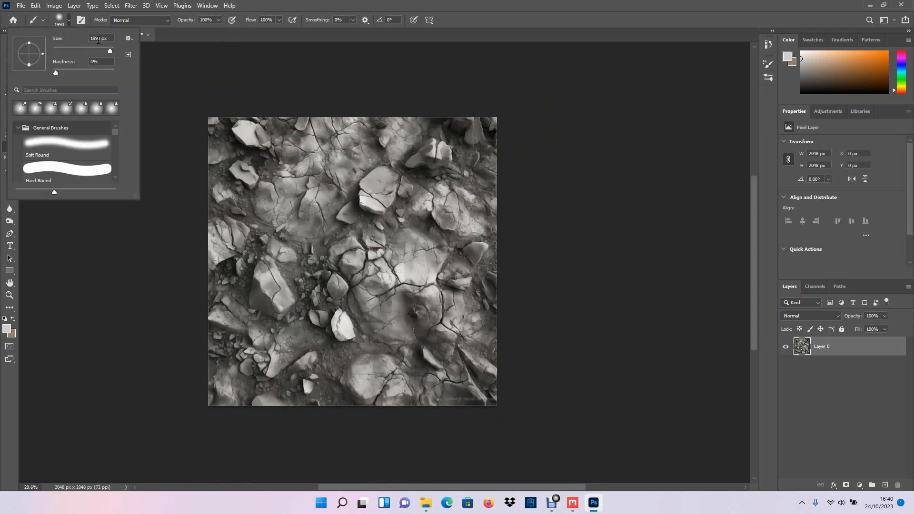
type("1200")
key("Return")
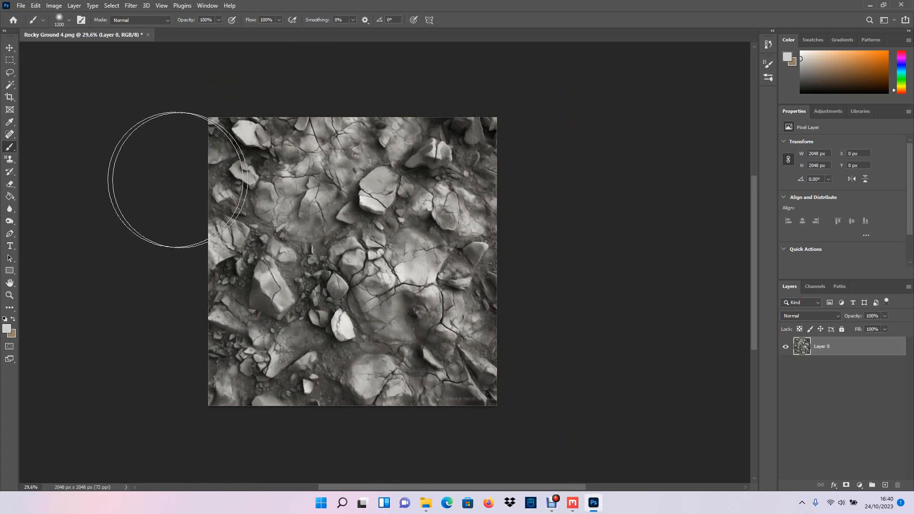
Step: Set the foreground colour to black and paint soft strokes around the outer edges of the rock texture
left_click(8, 327)
left_click_drag(559, 355, 526, 372)
left_click(750, 249)
mouse_move(173, 394)
left_mouse_down()
mouse_move(289, 432)
mouse_move(453, 421)
mouse_move(602, 288)
mouse_move(526, 298)
mouse_move(466, 98)
mouse_move(184, 327)
mouse_move(630, 327)
left_mouse_up()
Step: Undo all the black brush strokes and the unlocking of the Background layer
key("ctrl+z")
key("ctrl+z")
key("ctrl+z")
key("ctrl+z")
key("ctrl+z")
key("ctrl+z")
key("ctrl+z")
key("ctrl+z")
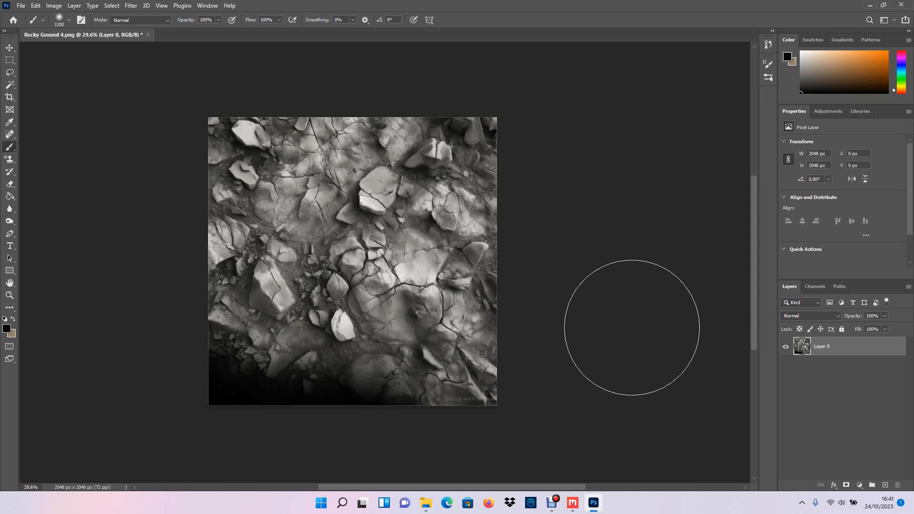
key("ctrl+z")
key("ctrl+z")
key("ctrl+z")
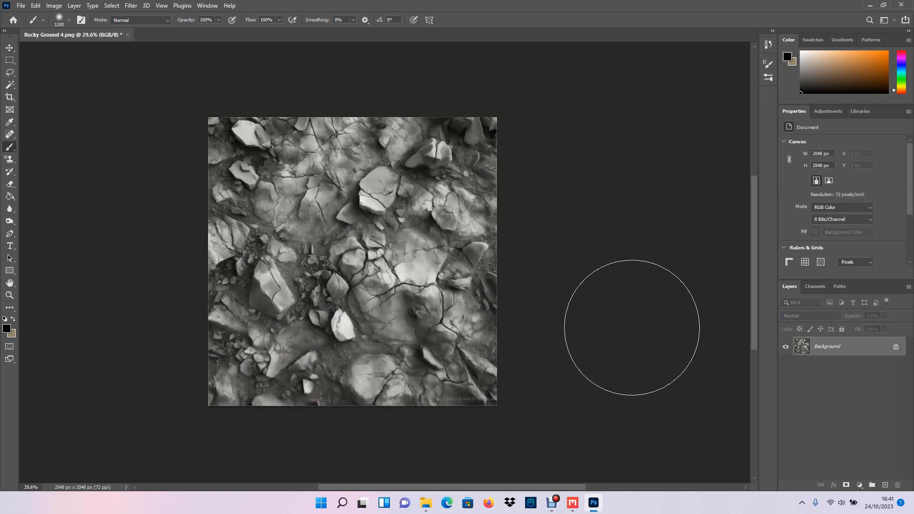
Step: Unlock the Background layer, add a white layer mask to it and show the mask alone on the canvas
left_click(9, 48)
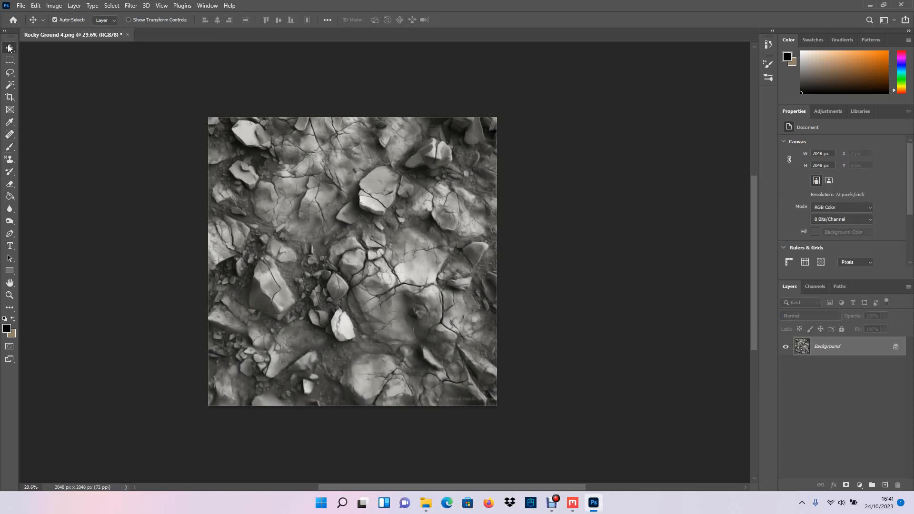
left_click(896, 346)
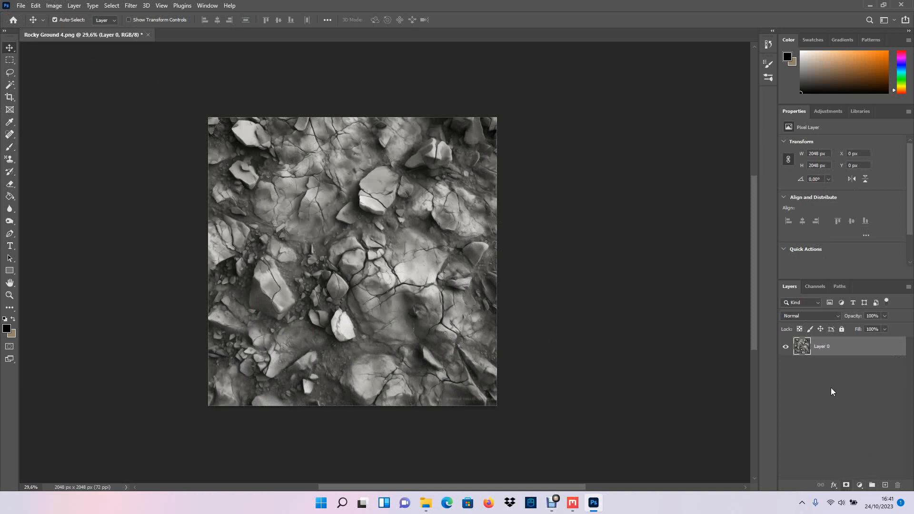
left_click(846, 485)
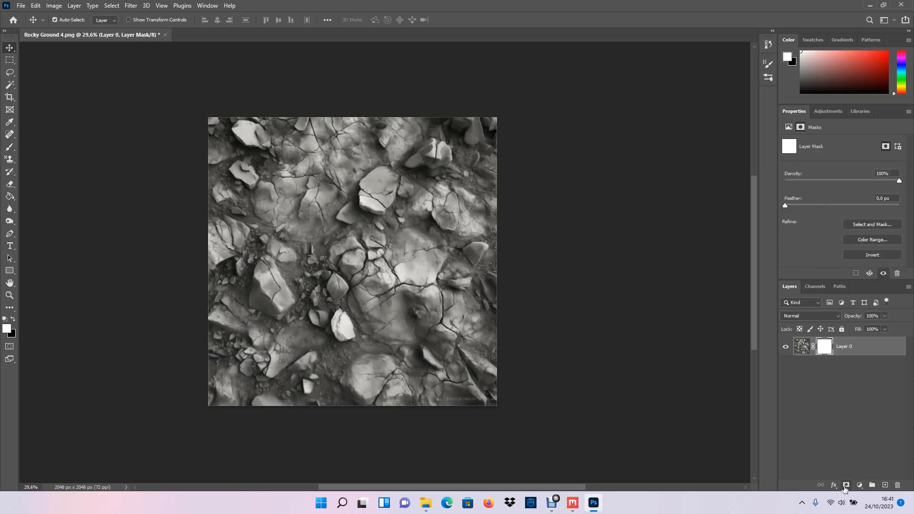
left_click(825, 352, "alt")
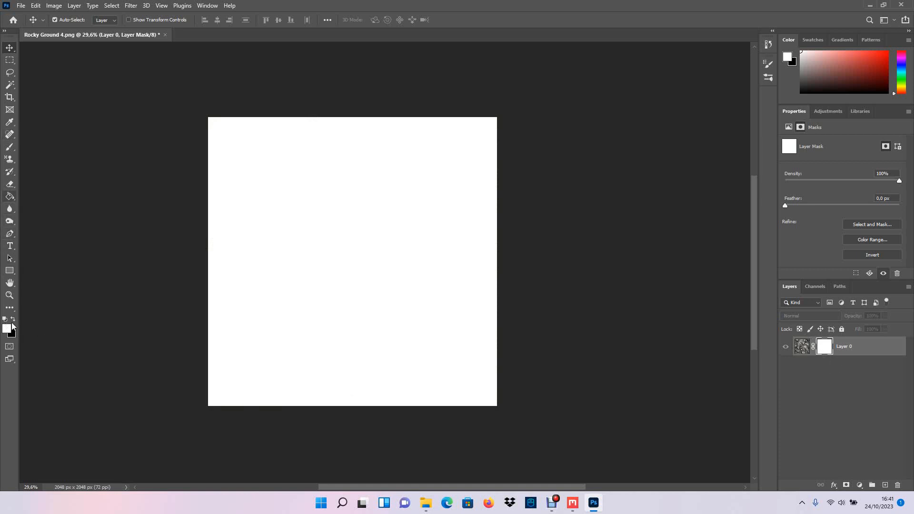
Step: Fill the layer mask completely with black using the Paint Bucket, then switch to the Move tool
key("x")
left_click(324, 241)
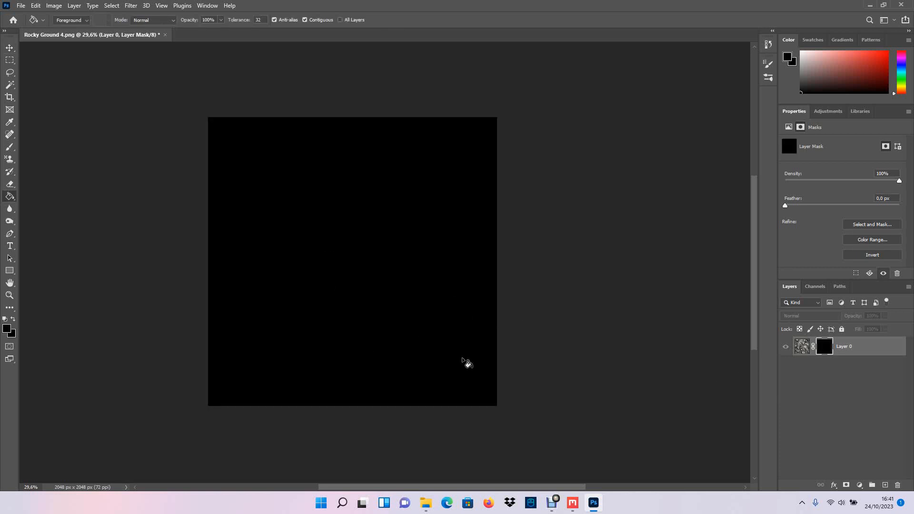
key("ctrl+z")
key("ctrl+shift+z")
left_click(9, 47)
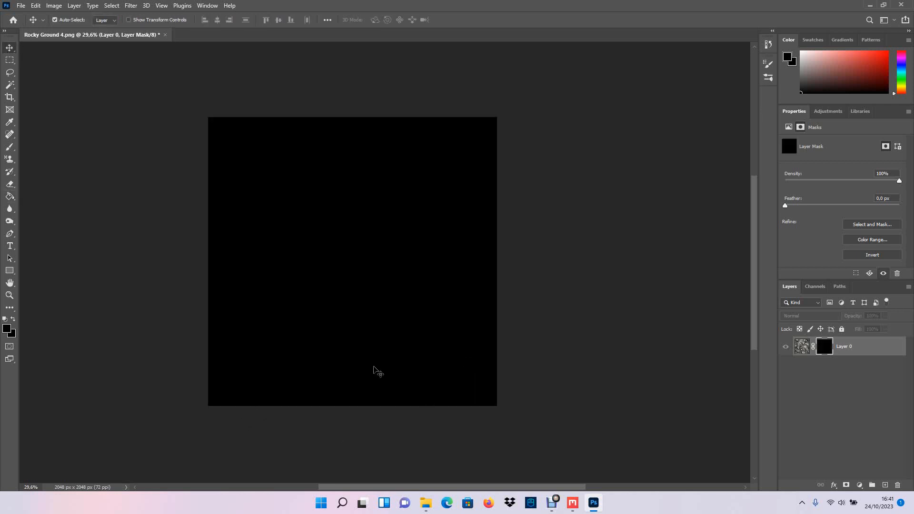
Step: Leave the mask-only view to show the masked image on the canvas, and select the layer mask for editing
left_click(802, 352)
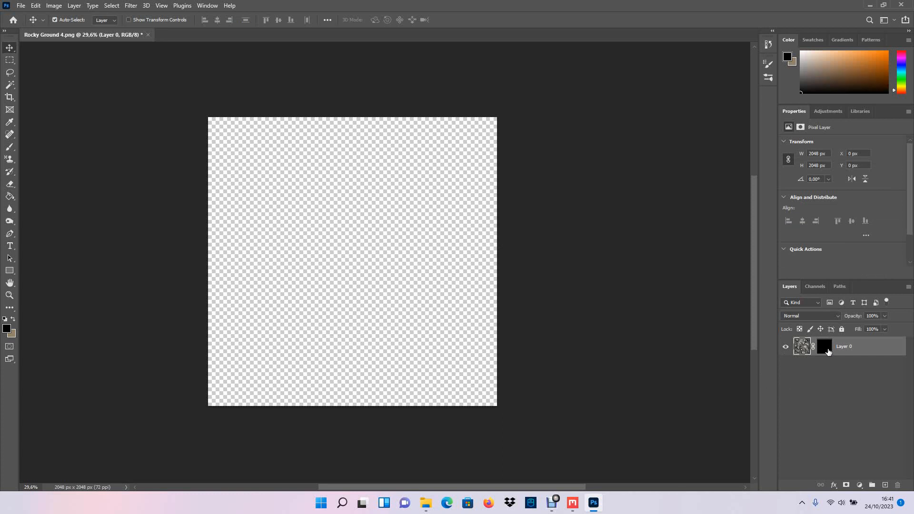
left_click(826, 350)
left_click(827, 354, "alt")
left_click(805, 349)
left_click(826, 351)
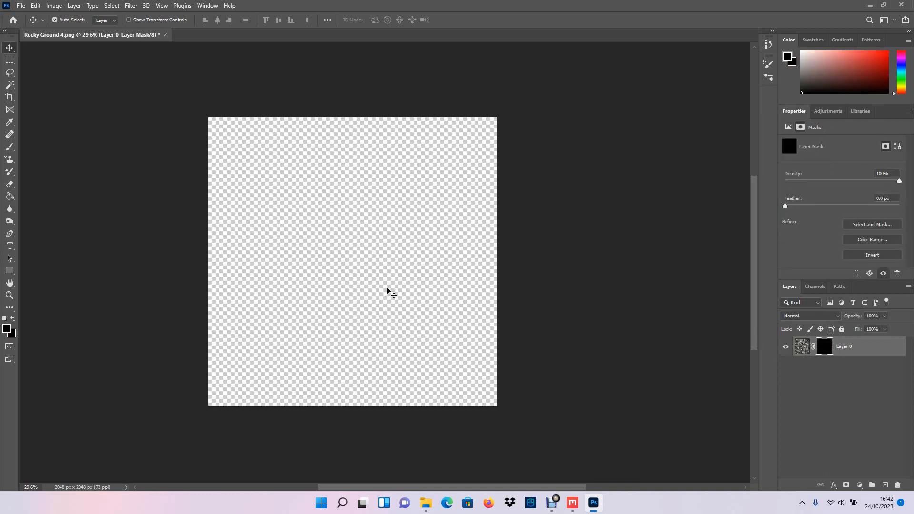
left_click_drag(414, 488, 371, 494)
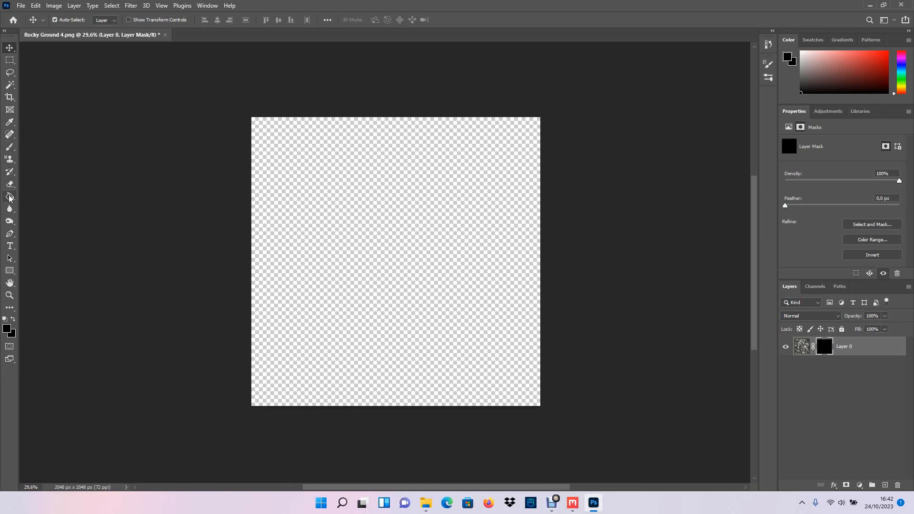
Step: Choose the Brush tool with a size of 1400 px and set the foreground colour to white
left_click(8, 148)
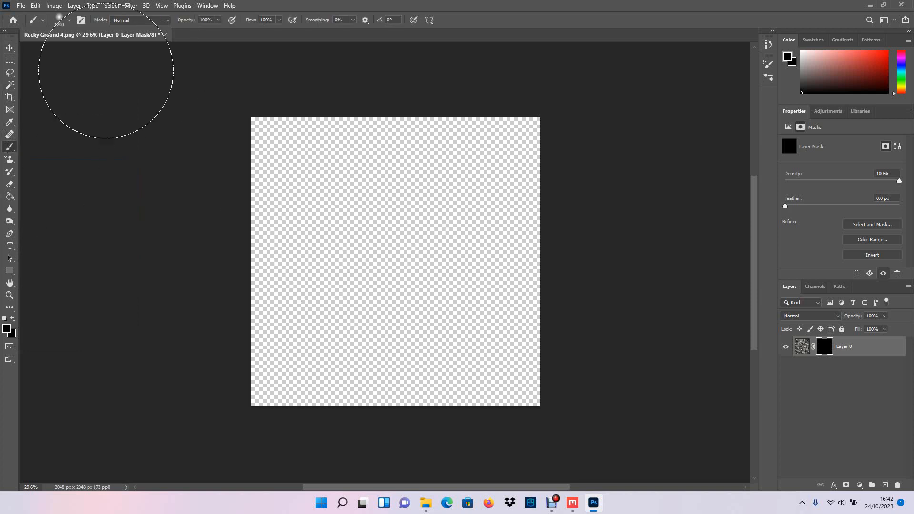
left_click(70, 22)
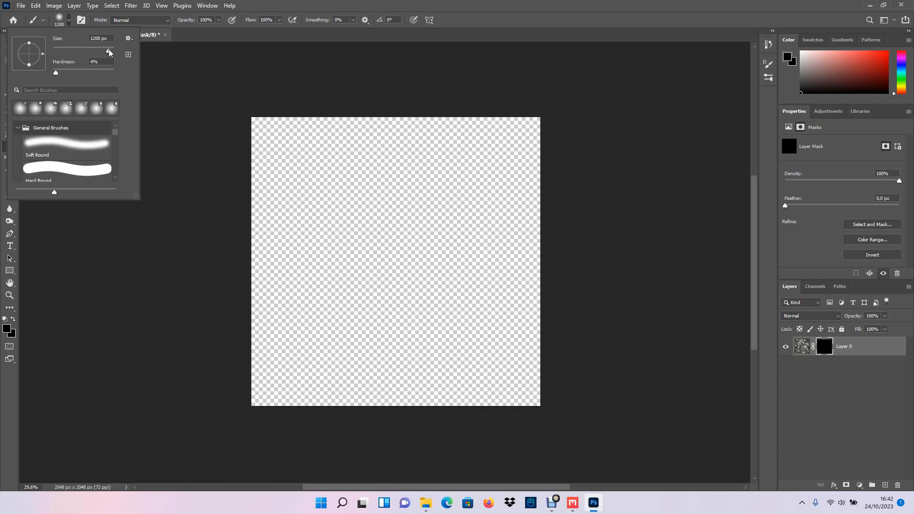
type("1400")
key("Return")
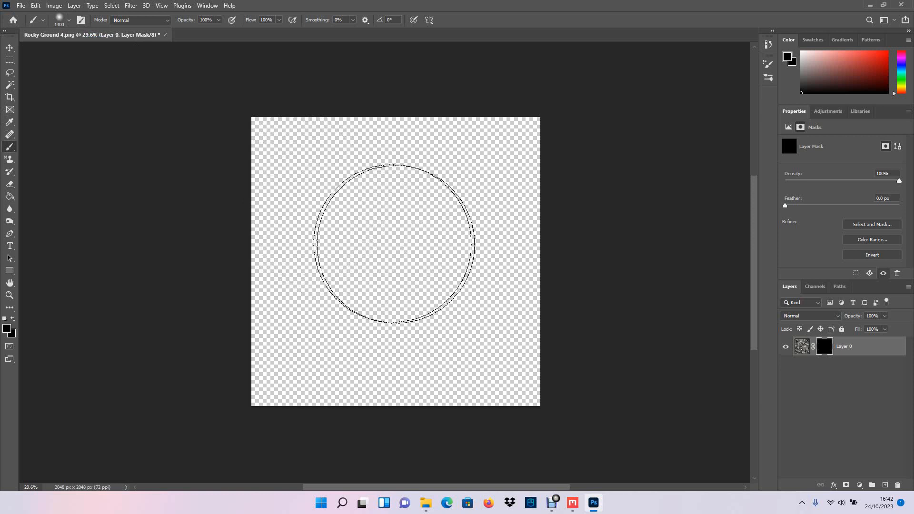
left_click(7, 333)
type("ffffff")
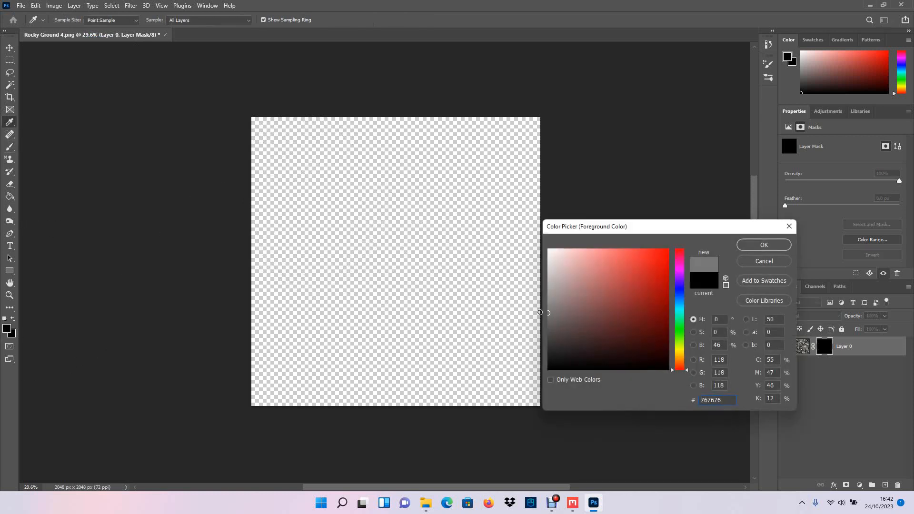
left_click(761, 247)
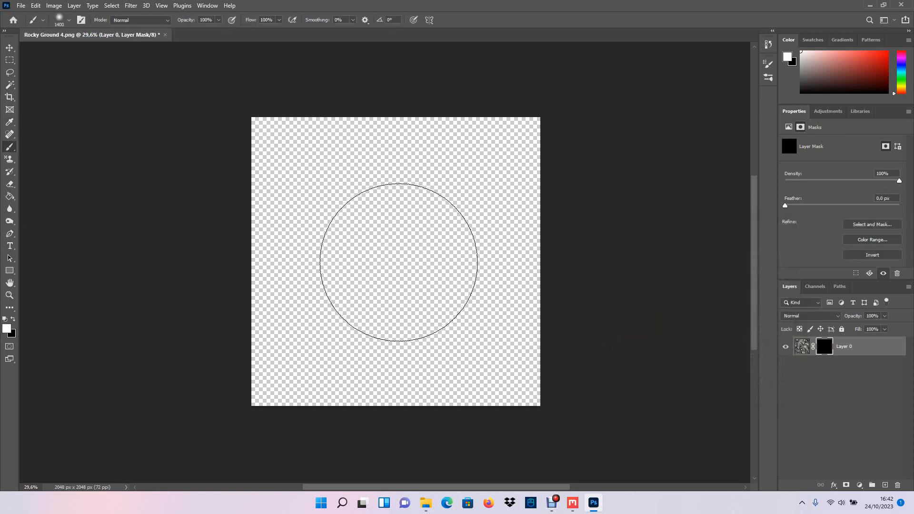
Step: Paint soft white dabs on the mask around the middle of the canvas to reveal a roughly round area of rocks
left_click(398, 261)
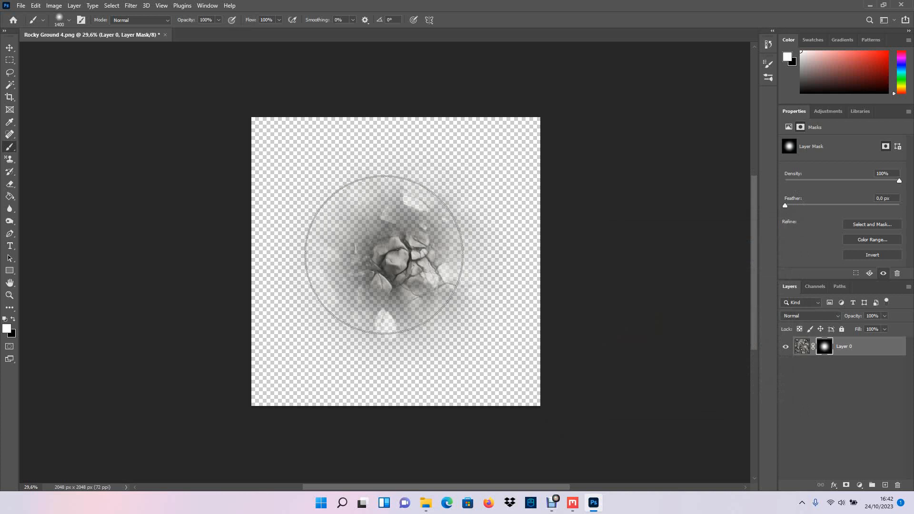
left_click(382, 253)
left_click(415, 276)
left_click(360, 228)
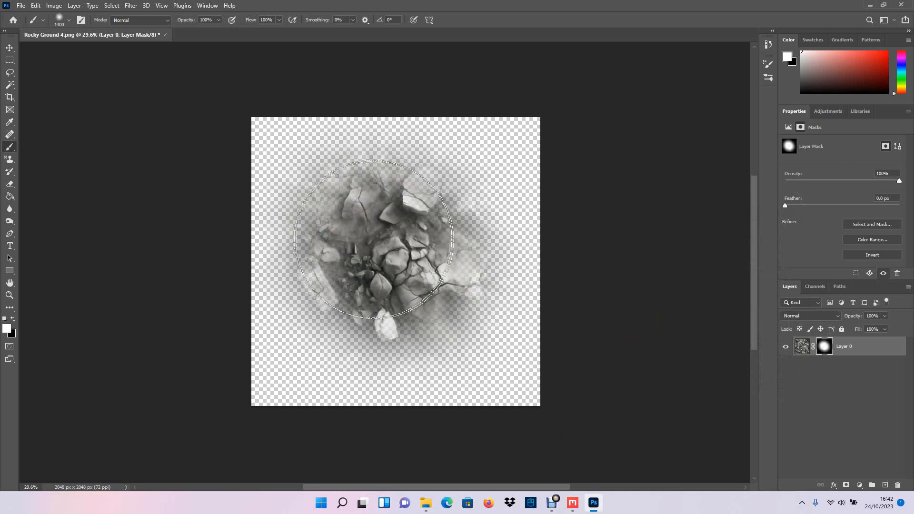
left_click(422, 212)
left_click(433, 196)
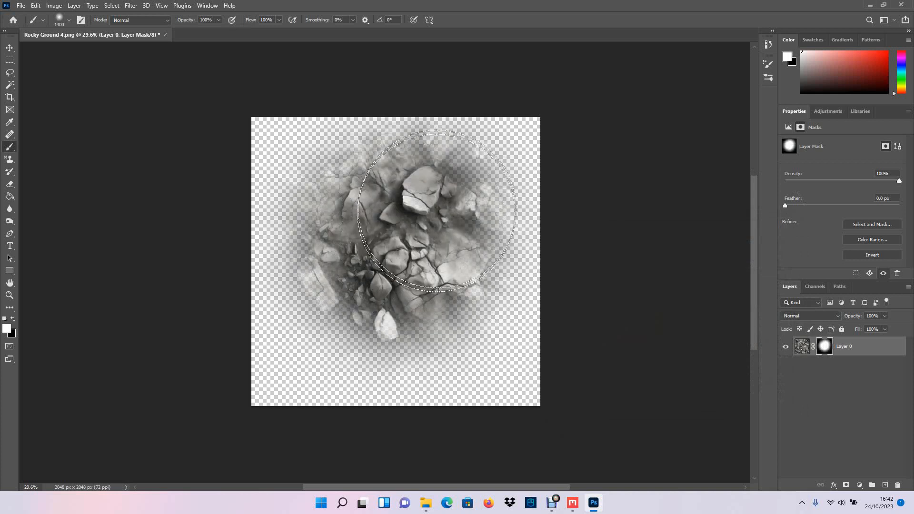
left_click(335, 292)
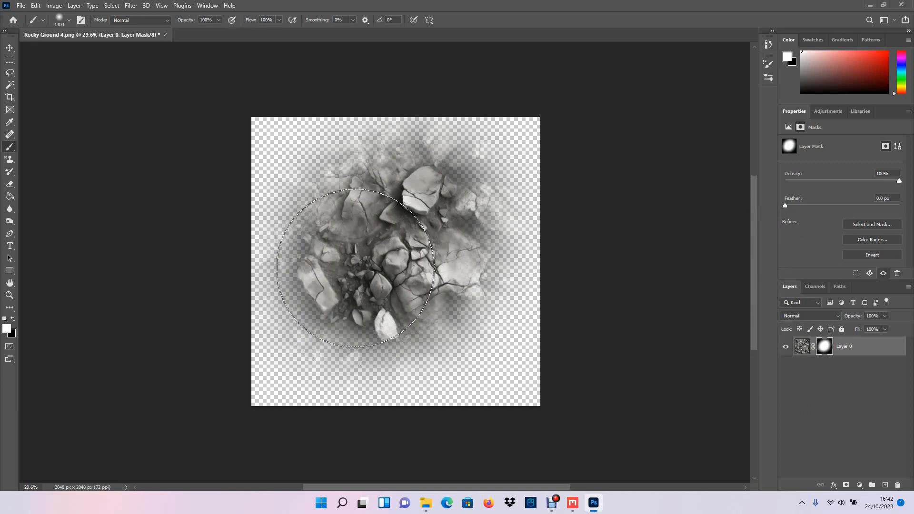
left_click(324, 275)
left_click(346, 217)
left_click(441, 289)
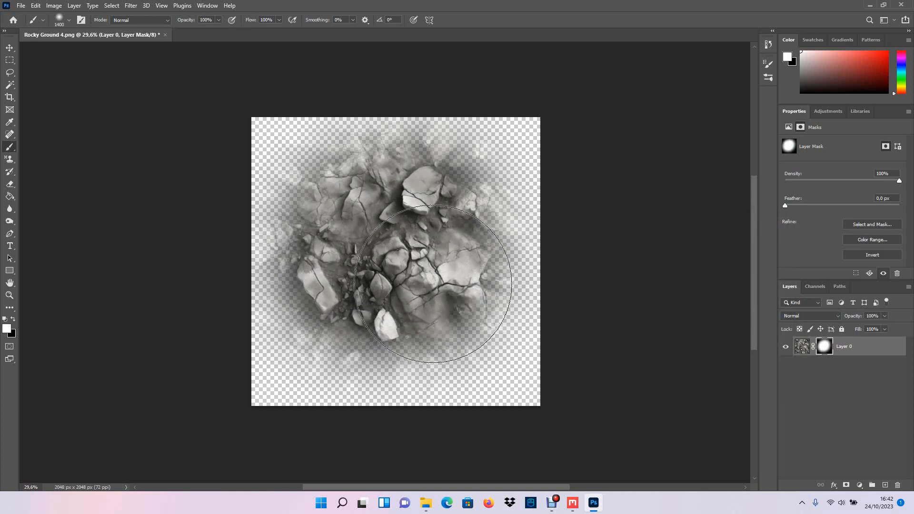
left_click(447, 289)
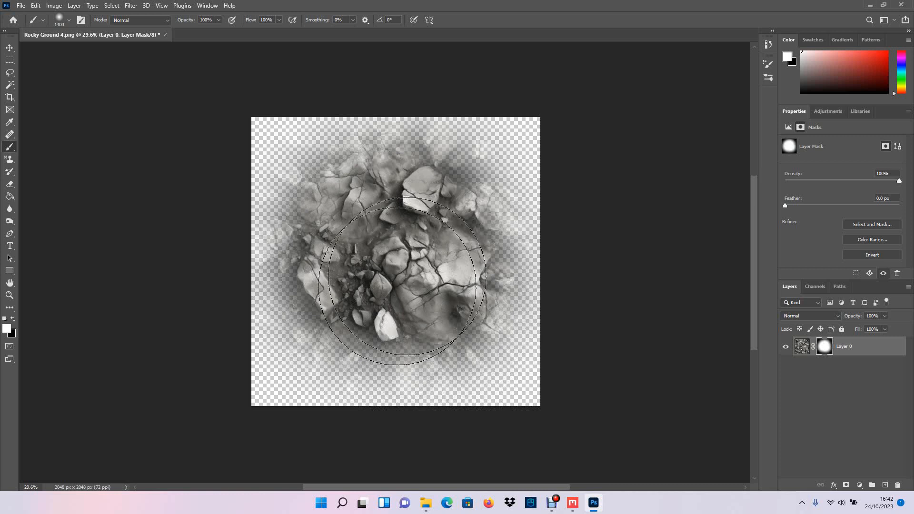
Step: Swap the foreground colour to black and reduce the brush size to 1102 px
left_click(13, 319)
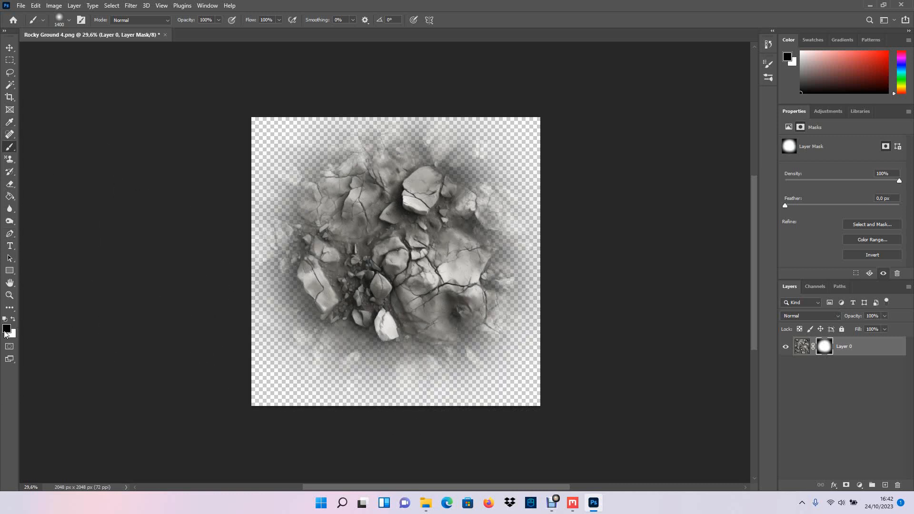
left_click(69, 21)
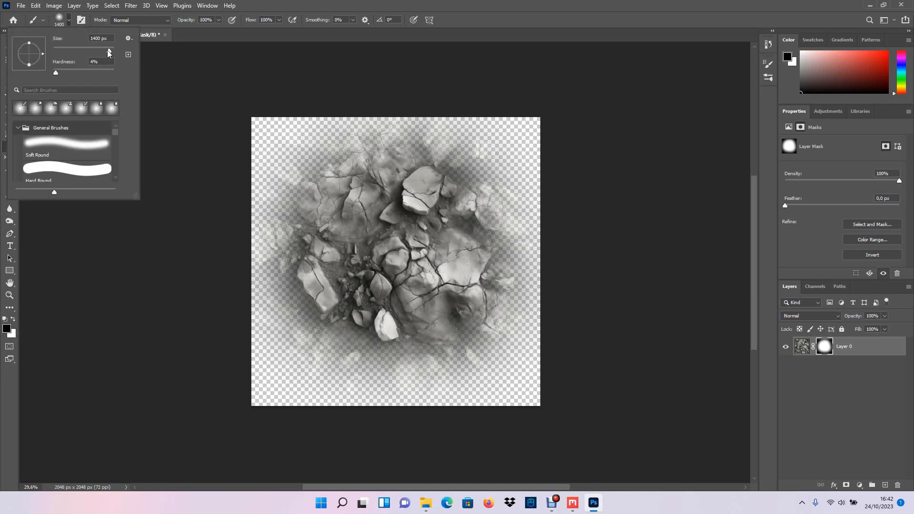
left_click_drag(108, 50, 110, 50)
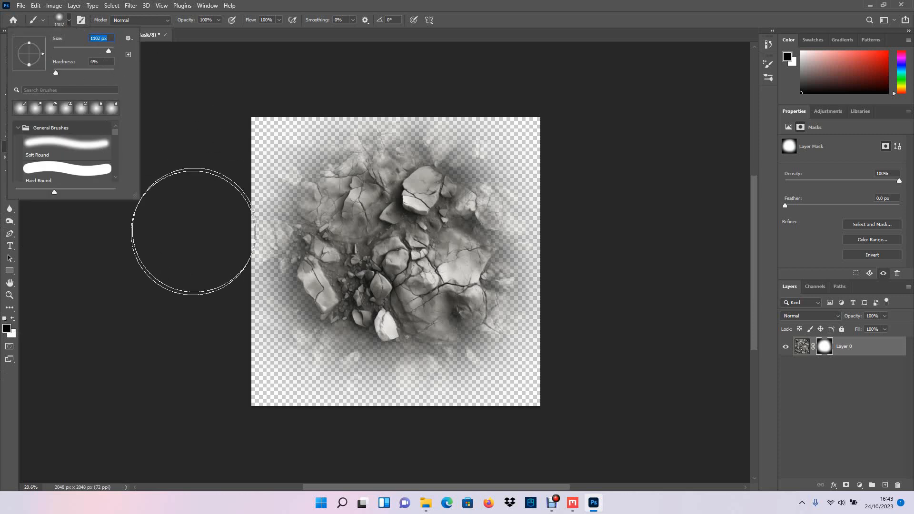
left_click(172, 267)
Step: Show the mask alone and paint black around its outer edges, leaving a soft white blob in the middle
left_click(828, 350, "alt")
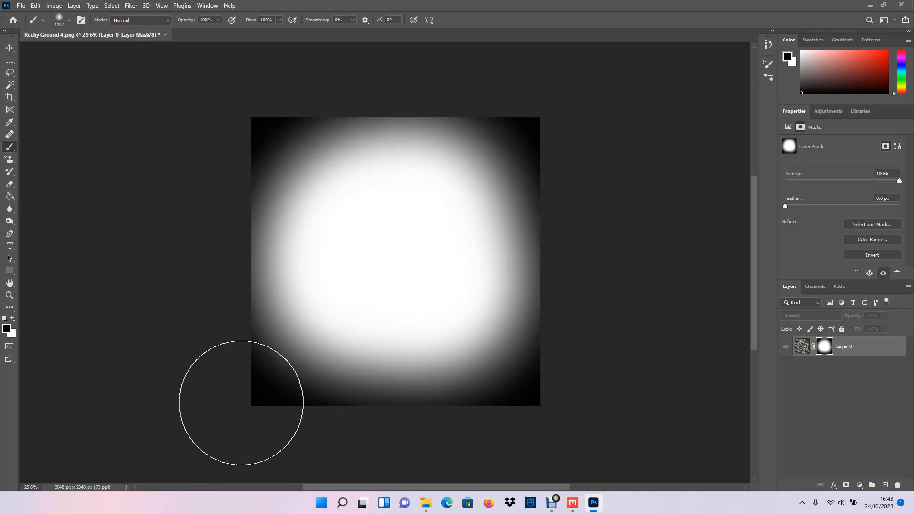
scroll(213, 402, "down", 1, "alt")
left_click_drag(362, 486, 341, 487)
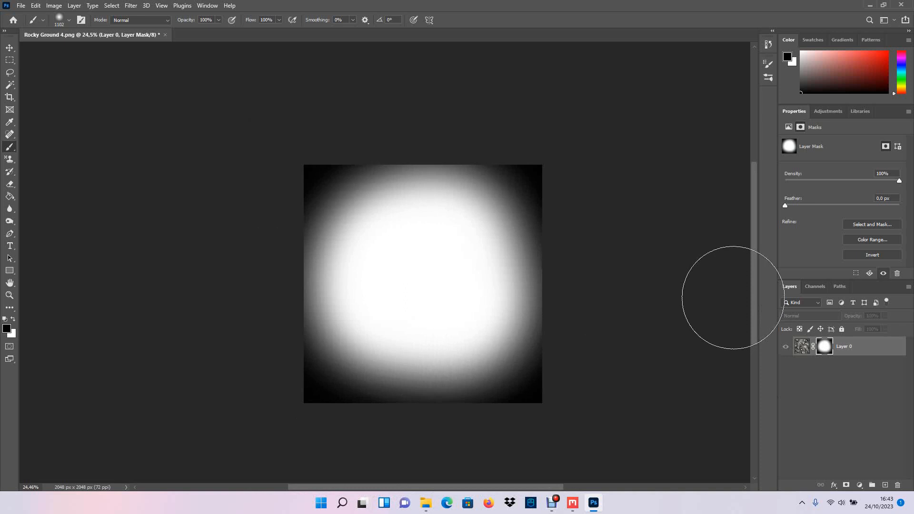
left_click_drag(755, 289, 751, 307)
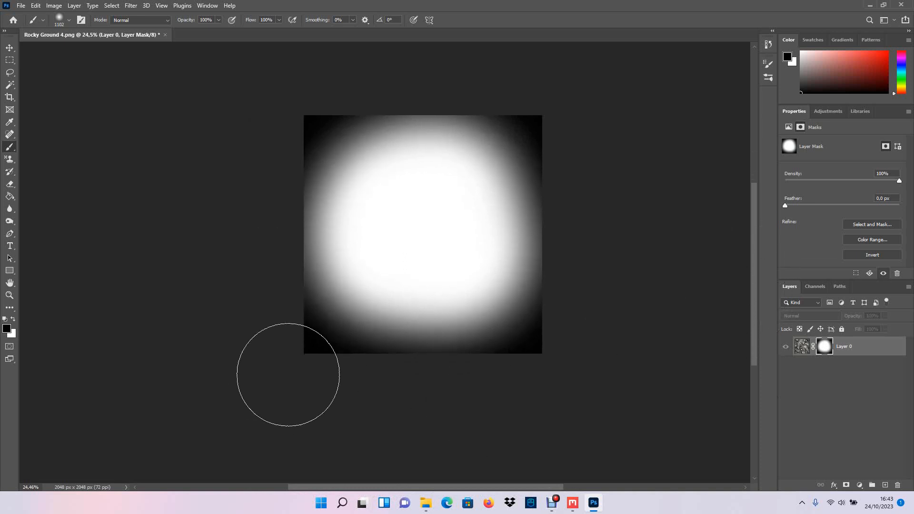
mouse_move(528, 379)
left_mouse_down()
mouse_move(578, 322)
mouse_move(583, 190)
mouse_move(532, 96)
mouse_move(404, 73)
mouse_move(330, 102)
mouse_move(270, 188)
mouse_move(264, 296)
mouse_move(373, 392)
mouse_move(547, 349)
mouse_move(574, 170)
mouse_move(495, 94)
mouse_move(387, 88)
mouse_move(286, 152)
mouse_move(262, 245)
mouse_move(338, 381)
mouse_move(538, 347)
mouse_move(568, 193)
mouse_move(486, 85)
mouse_move(370, 89)
mouse_move(265, 173)
mouse_move(271, 284)
mouse_move(390, 400)
mouse_move(578, 271)
mouse_move(531, 101)
mouse_move(345, 90)
mouse_move(271, 281)
mouse_move(473, 405)
mouse_move(565, 262)
mouse_move(504, 118)
mouse_move(395, 90)
mouse_move(256, 191)
mouse_move(273, 358)
mouse_move(398, 390)
mouse_move(561, 333)
mouse_move(548, 154)
mouse_move(414, 86)
mouse_move(259, 187)
mouse_move(327, 367)
mouse_move(501, 372)
mouse_move(561, 171)
mouse_move(436, 102)
mouse_move(277, 176)
mouse_move(306, 363)
mouse_move(533, 349)
mouse_move(569, 298)
mouse_move(665, 284)
mouse_move(381, 389)
left_mouse_up()
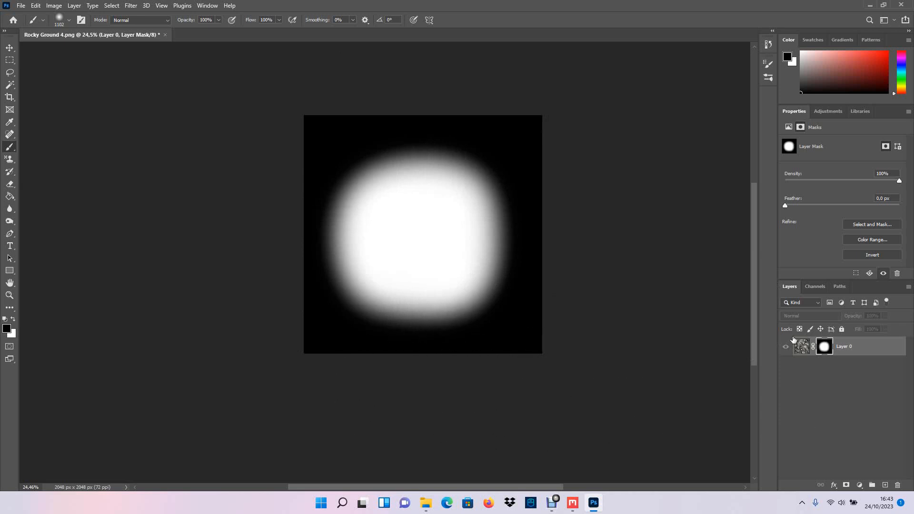
Step: Return the canvas to the masked rock image, select the layer's image instead of its mask and switch to the Move tool
left_click(803, 348)
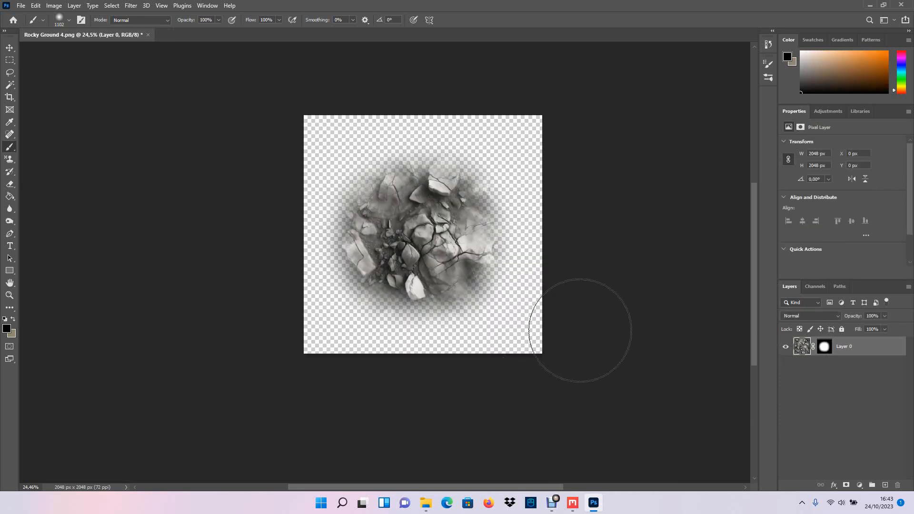
left_click(826, 353)
left_click(802, 348)
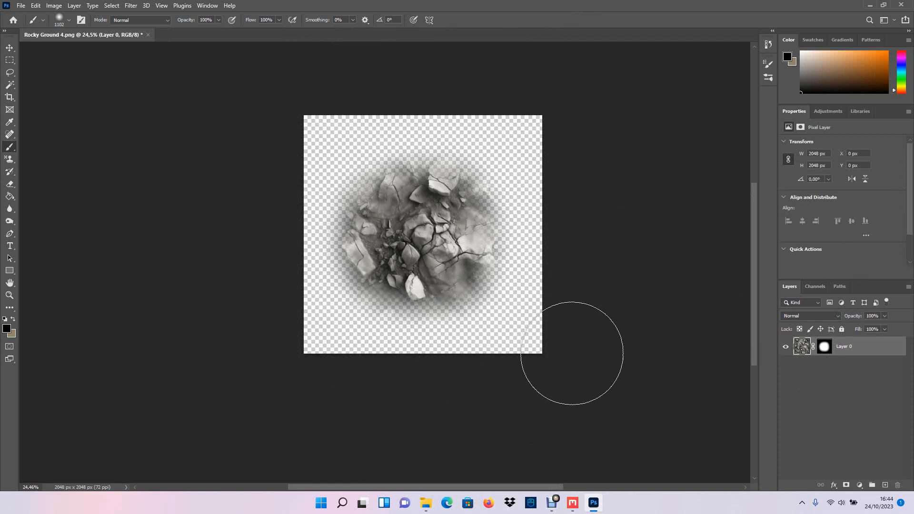
left_click(819, 353)
left_click(803, 349)
key("v")
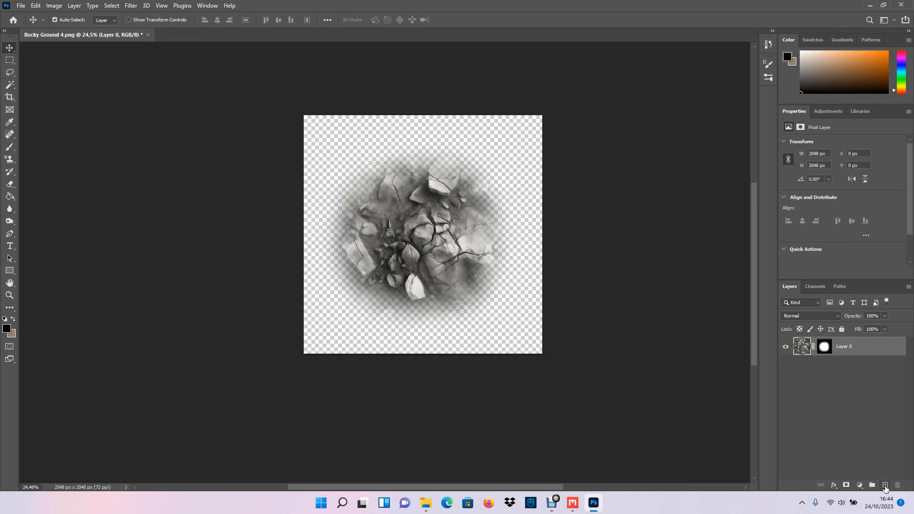
Step: Add a new layer beneath the masked rock layer and fill it with black
left_click(885, 485)
left_click_drag(805, 346, 802, 377)
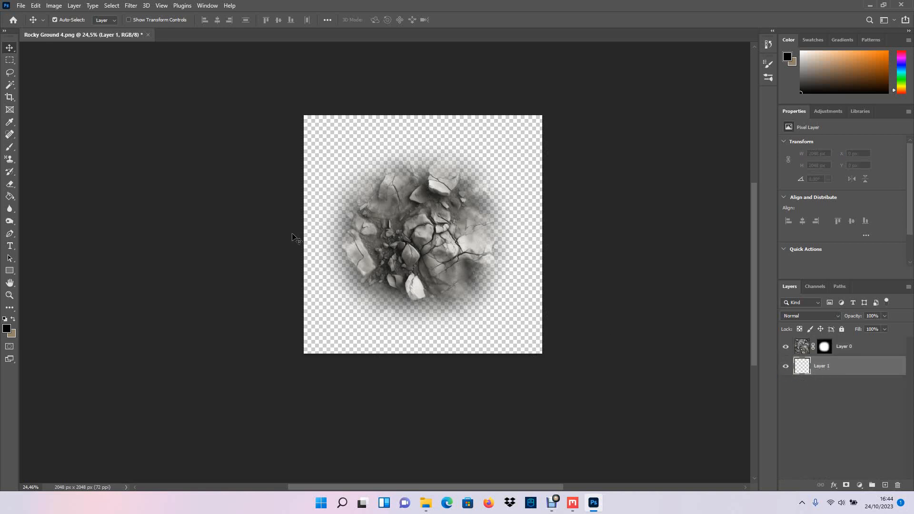
left_click(9, 196)
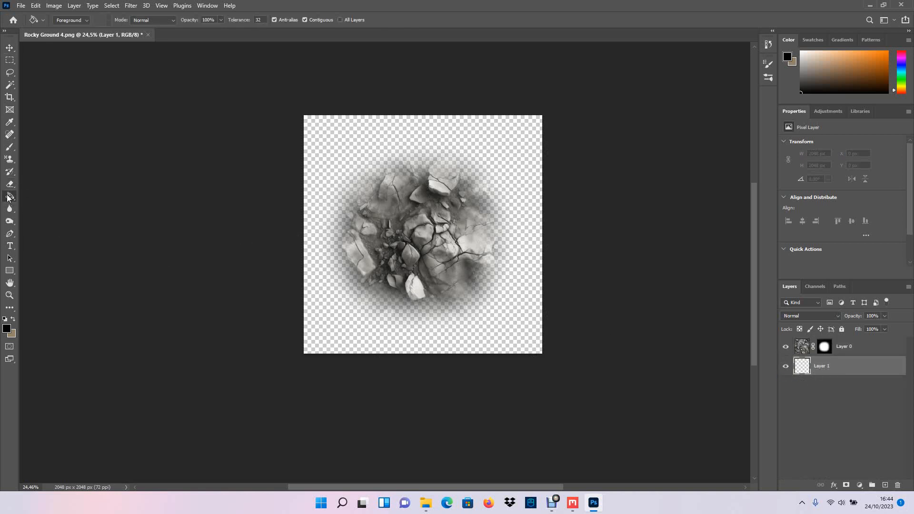
left_click(6, 329)
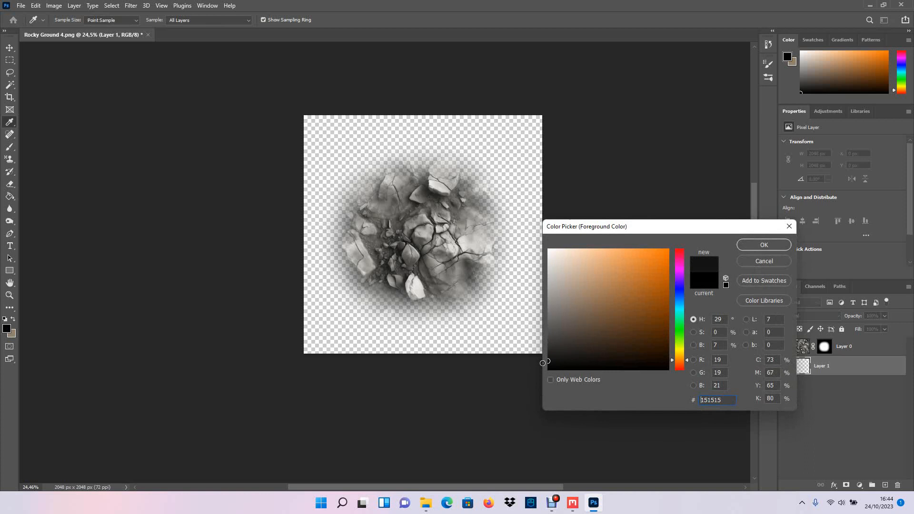
left_click(760, 244)
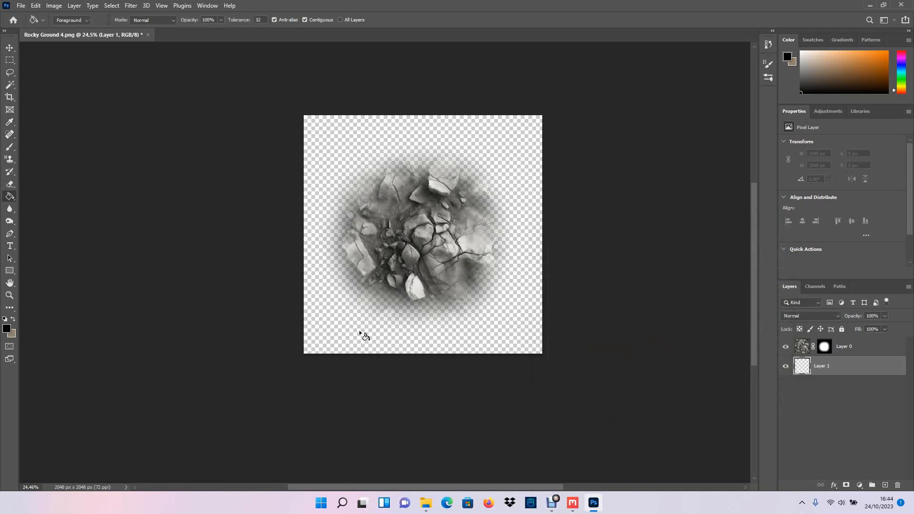
left_click(325, 334)
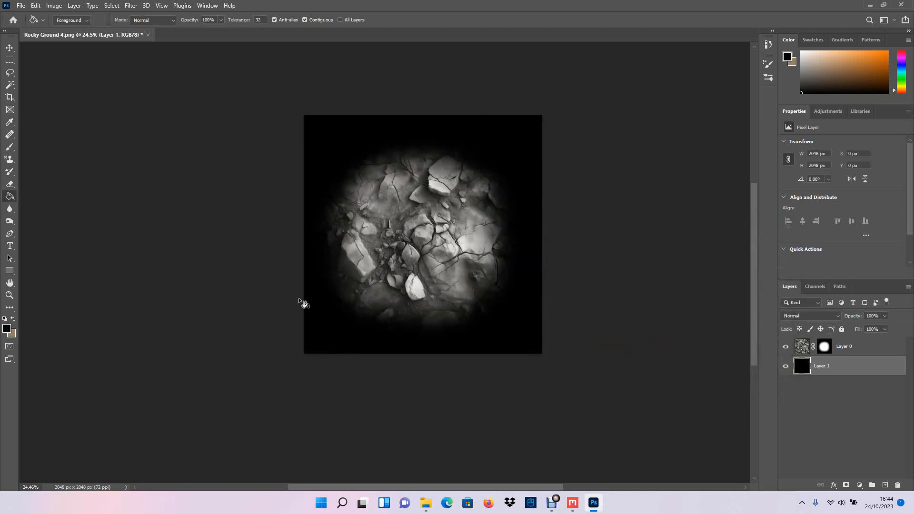
scroll(264, 296, "up", 1, "alt")
left_click_drag(393, 487, 418, 487)
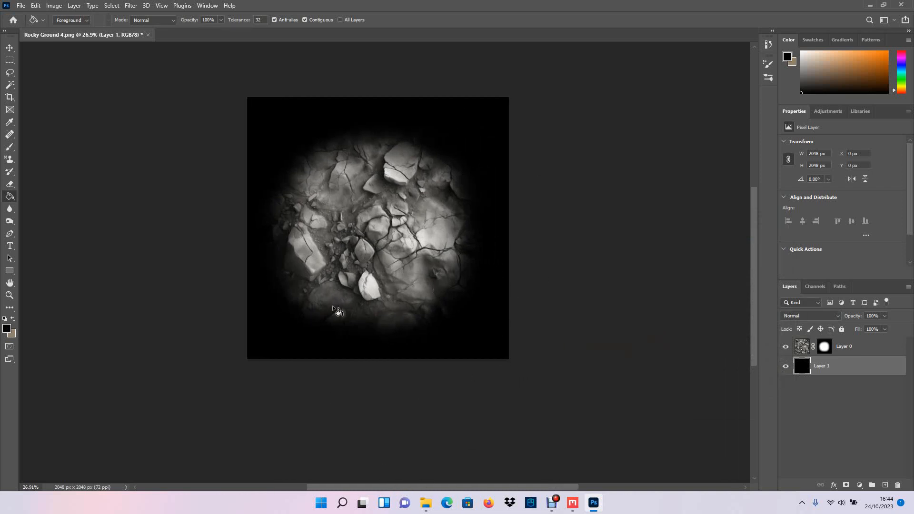
scroll(352, 273, "up", 4, "alt")
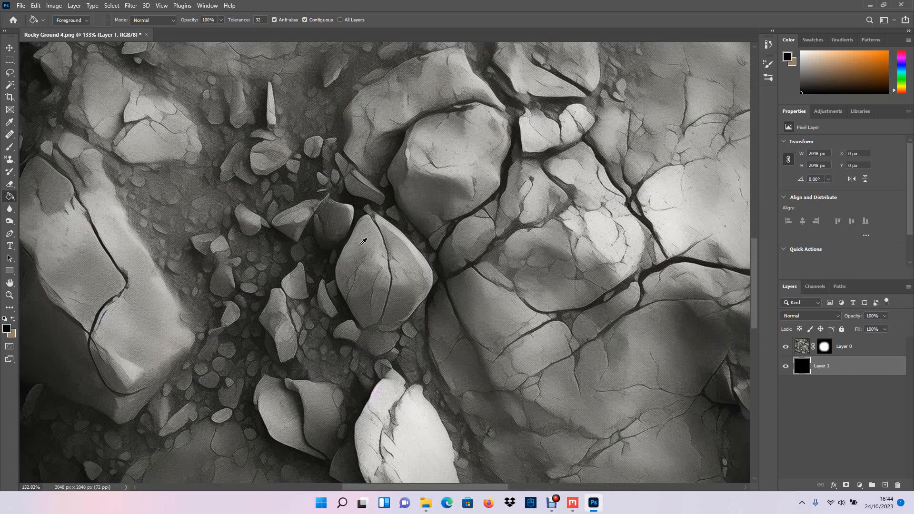
scroll(381, 260, "down", 4, "alt")
scroll(355, 299, "down", 3, "alt")
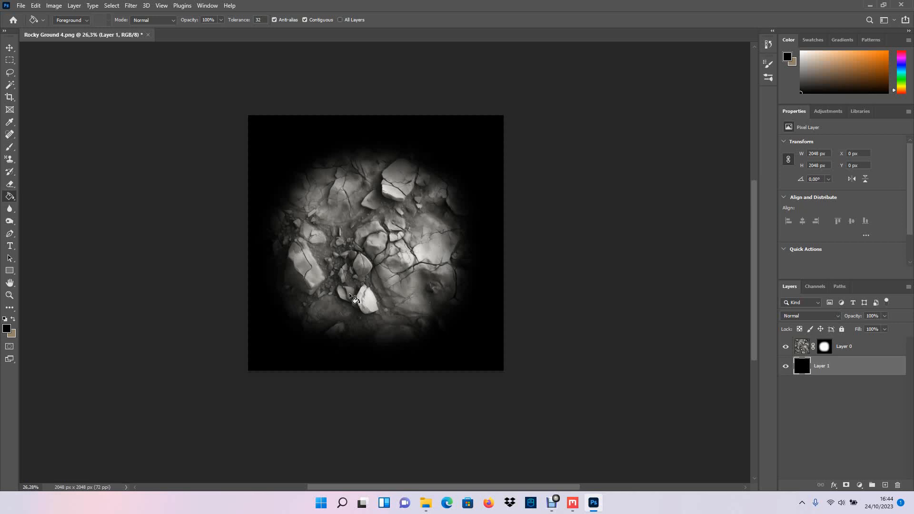
Step: Set up an export of the masked rock image as a JPG with quality Great
left_click(21, 5)
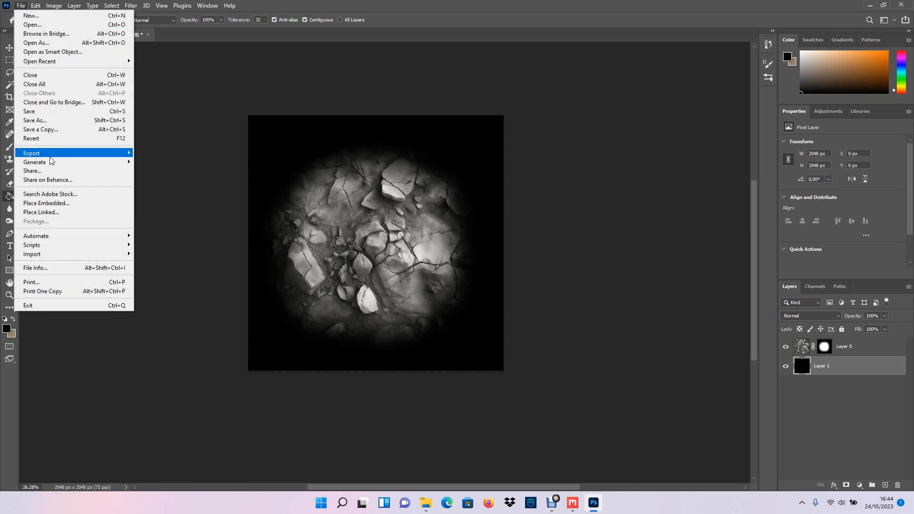
mouse_move(52, 159)
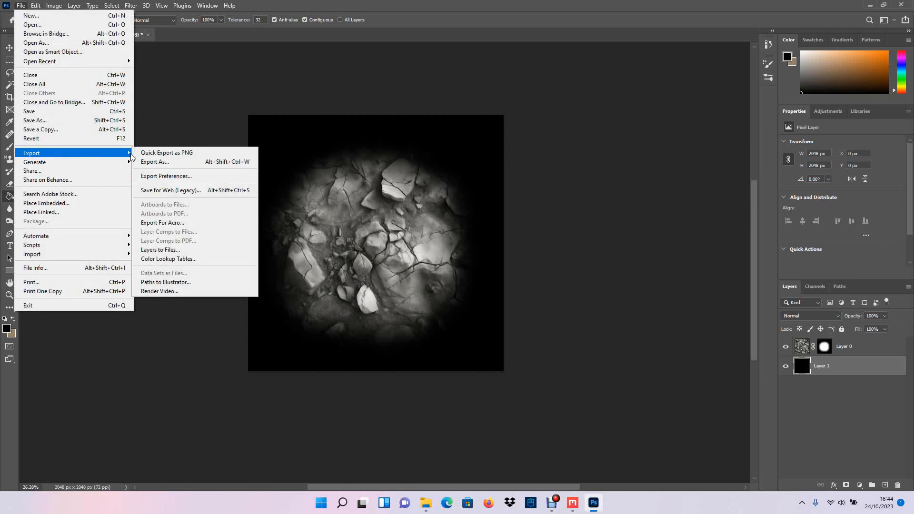
left_click(166, 162)
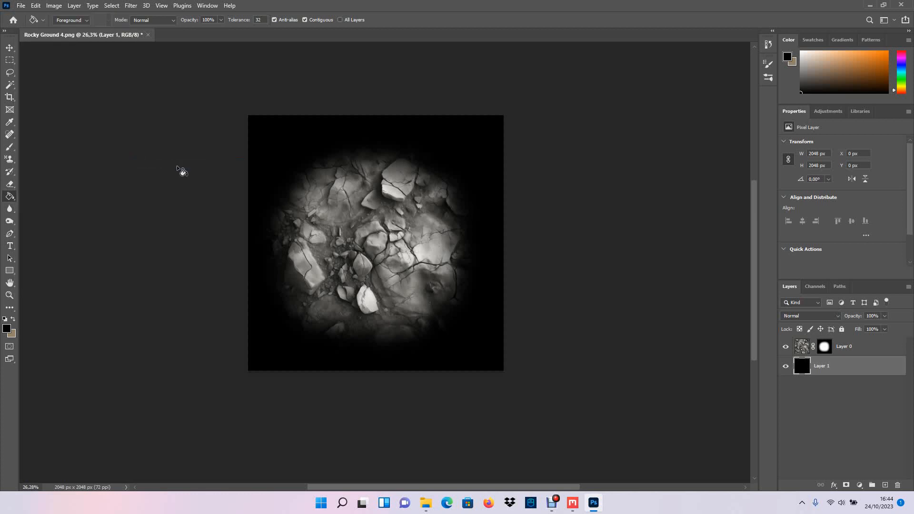
left_click(692, 77)
left_click(648, 109)
left_click(715, 95)
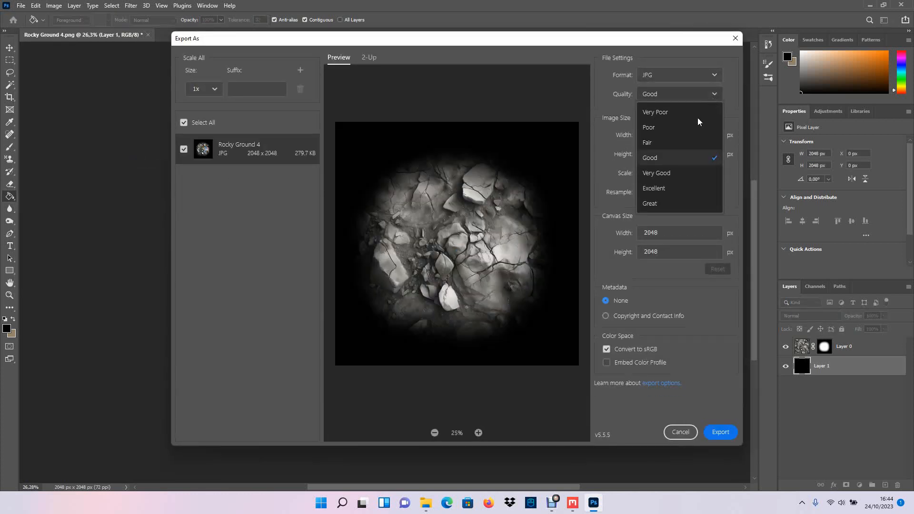
left_click(651, 204)
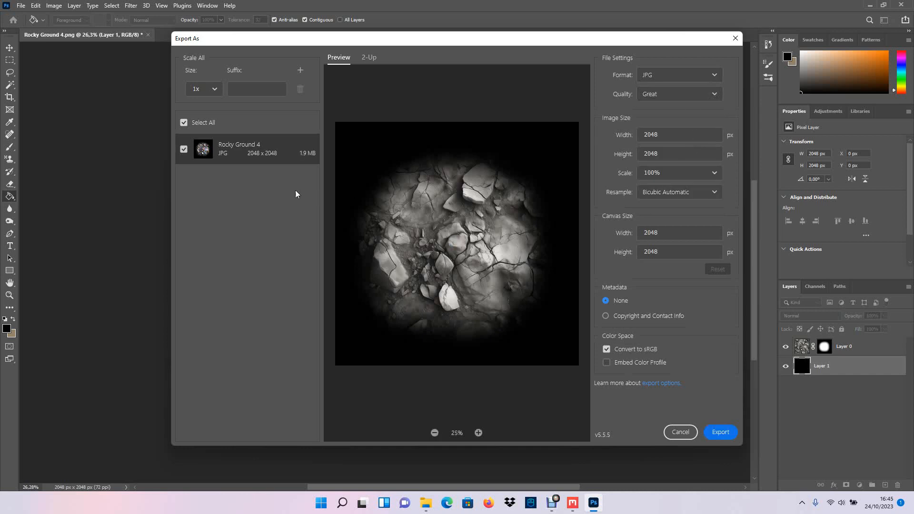
Step: Export the image as Rocky Ground 4 into the My Textures folder in Downloads
left_click(721, 433)
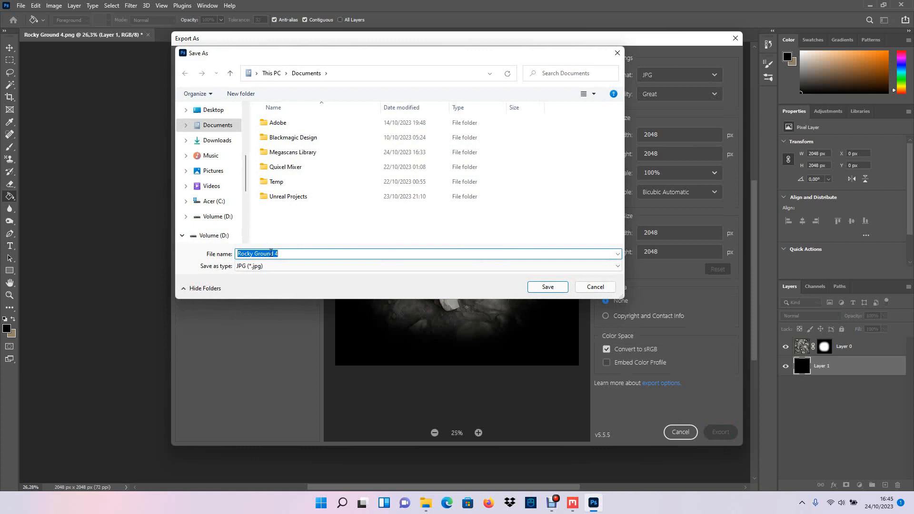
left_click(212, 140)
left_click(272, 153)
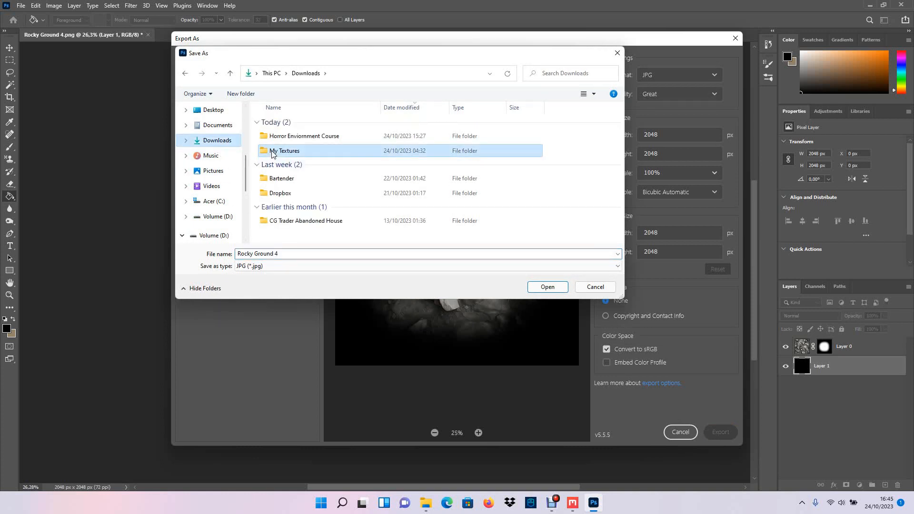
double_click(273, 152)
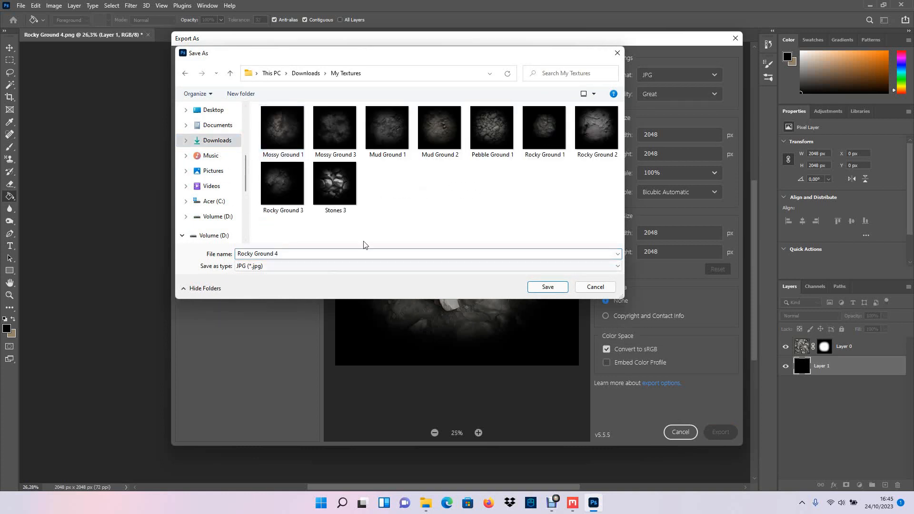
left_click(286, 254)
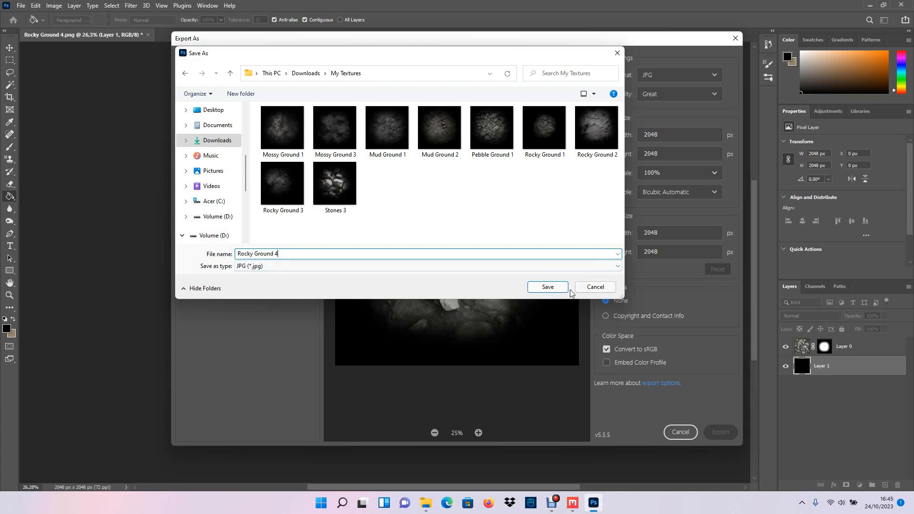
left_click(546, 286)
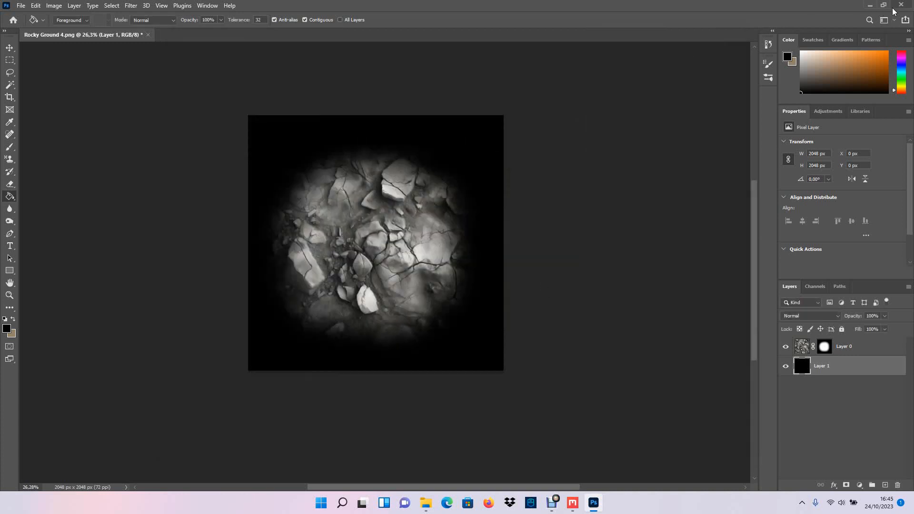
Step: Quit Photoshop without saving changes to Rocky Ground 4.png and switch to Quixel Mixer
left_click(900, 6)
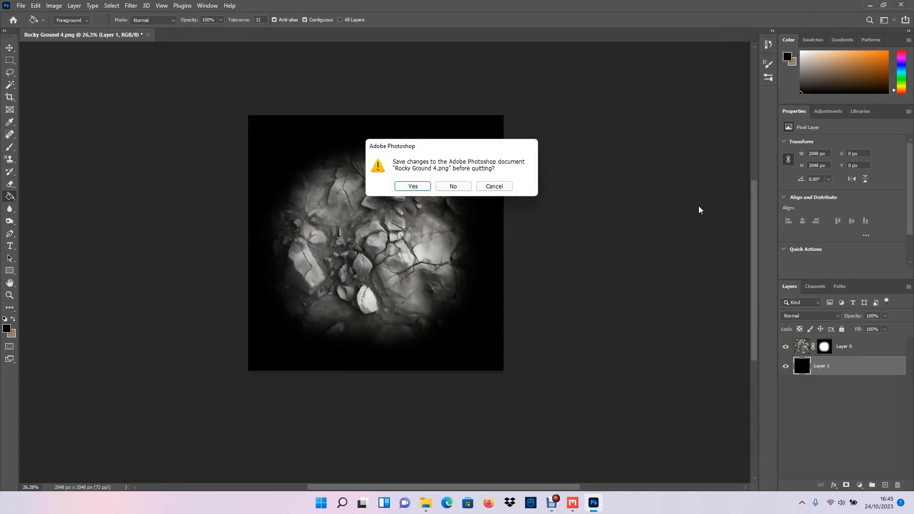
left_click(452, 186)
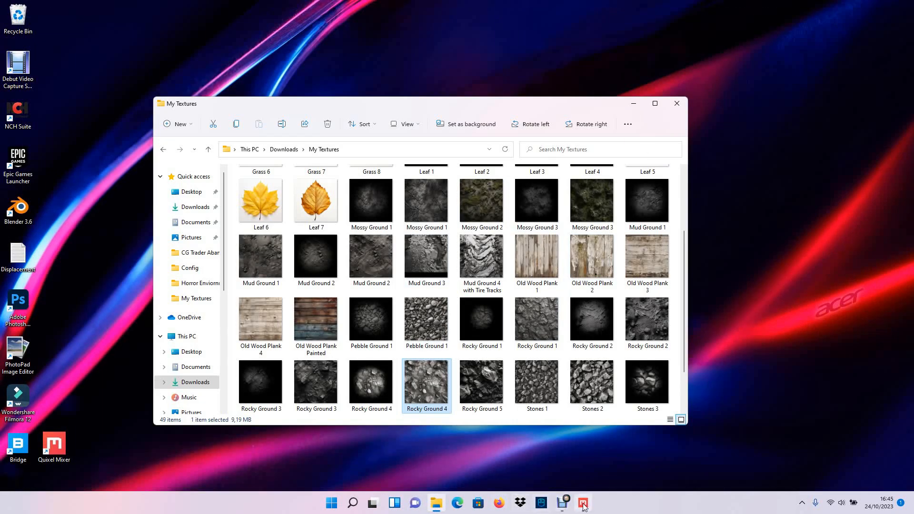
left_click(584, 504)
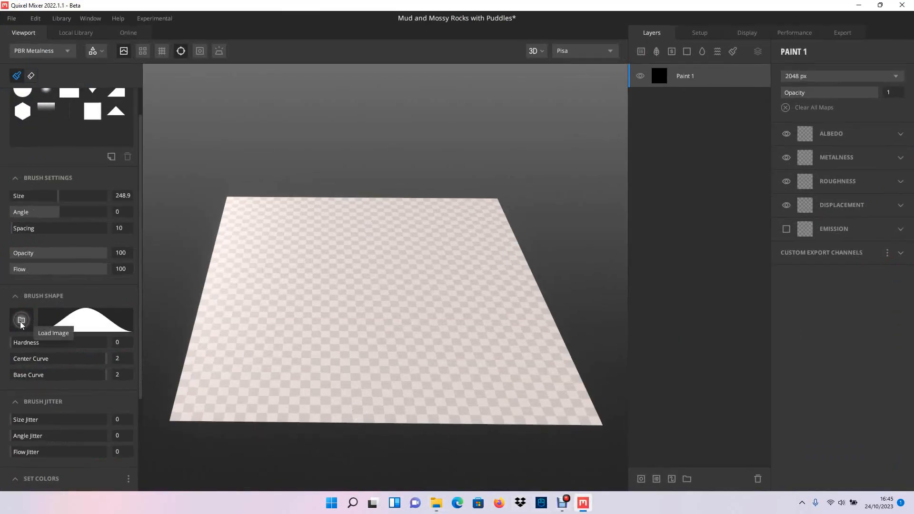
Step: Load the black-backed Rocky Ground 4 image from Downloads > My Textures as the custom brush shape
left_click(22, 321)
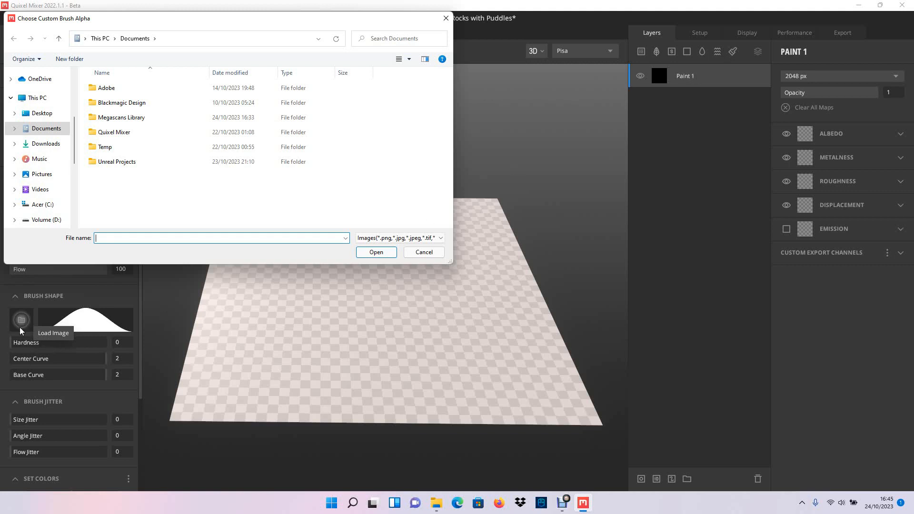
left_click(40, 144)
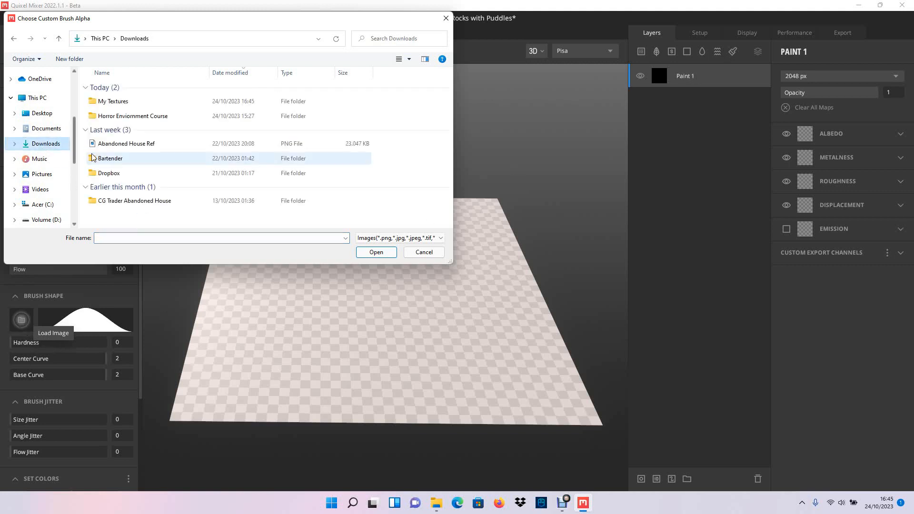
double_click(119, 104)
scroll(295, 189, "down", 5)
scroll(296, 189, "down", 1)
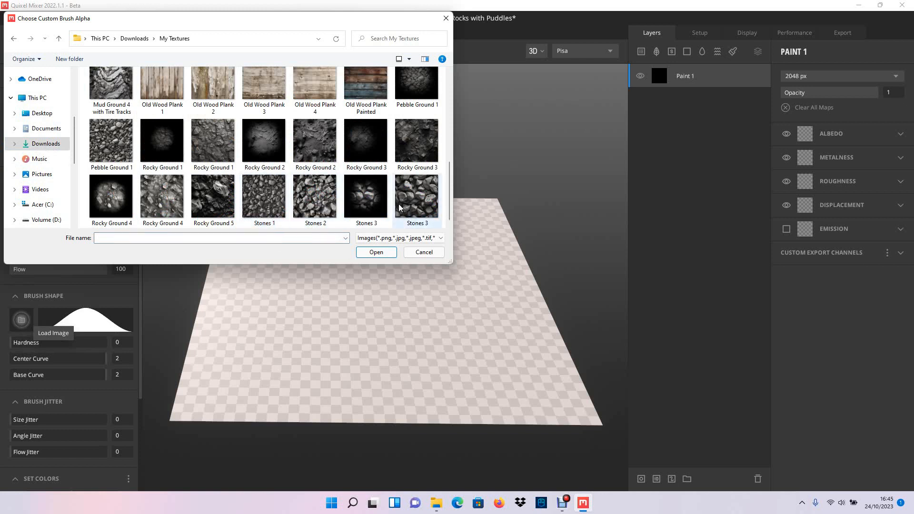
left_click(107, 216)
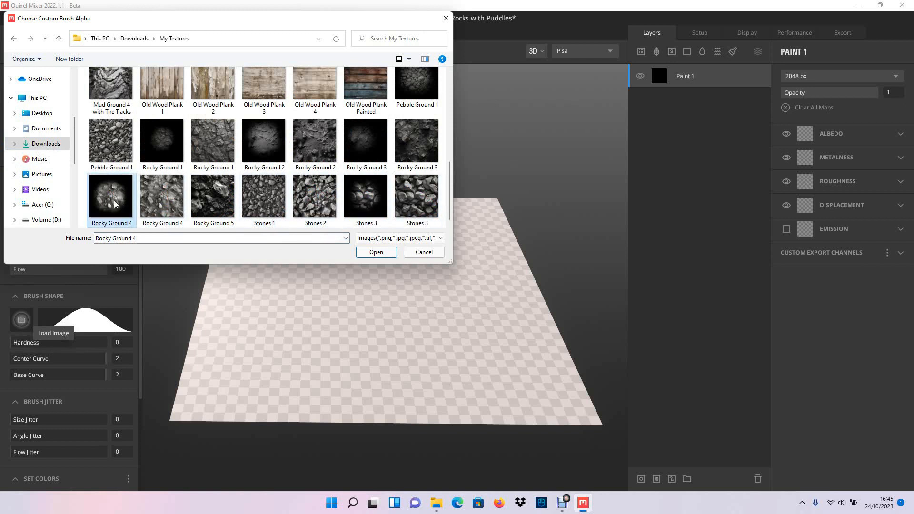
left_click(376, 252)
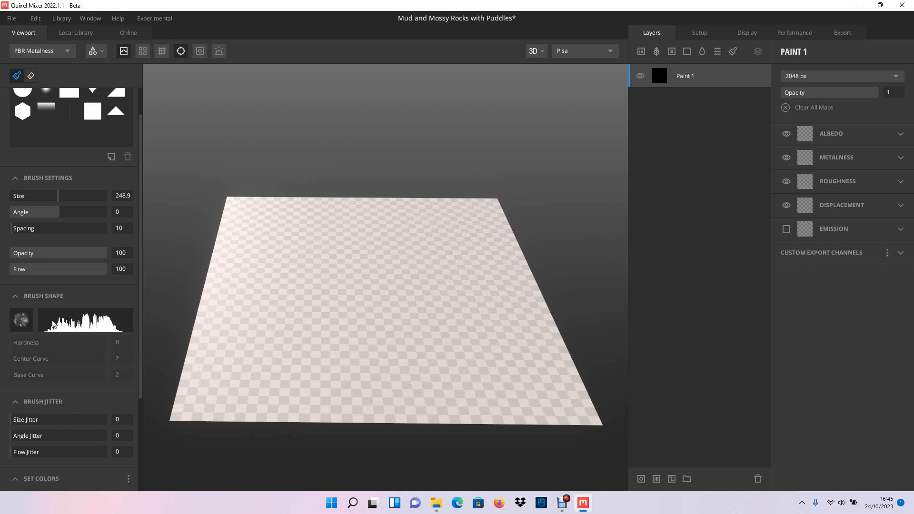
Step: Switch the viewport to 2D and set the brush size to 500
left_click(541, 51)
left_click(535, 93)
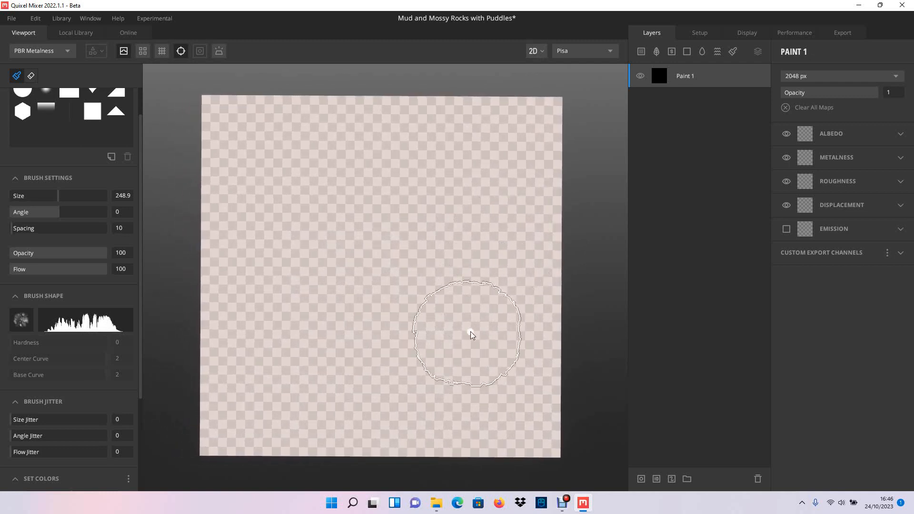
scroll(464, 310, "down", 5)
scroll(455, 293, "down", 2)
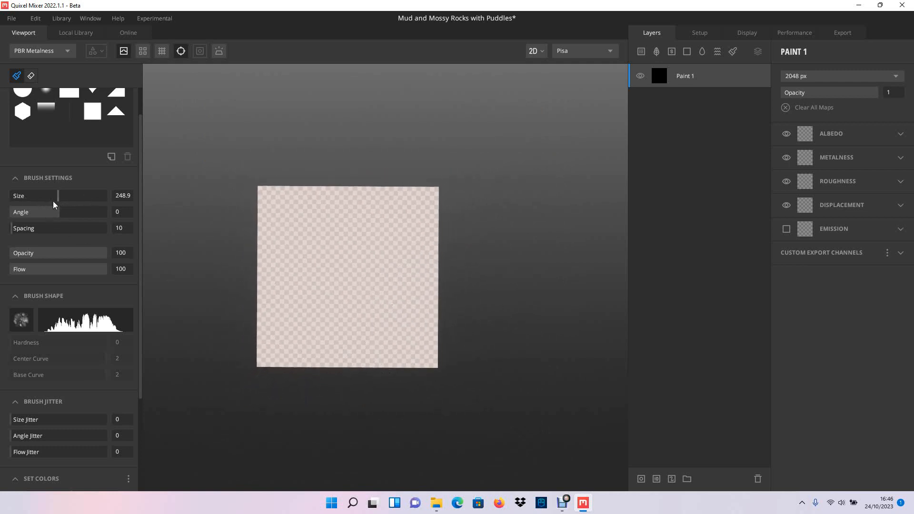
left_click_drag(60, 198, 115, 198)
Step: Stamp the rocky brush once on the lower-right part of the plane
scroll(374, 279, "up", 6)
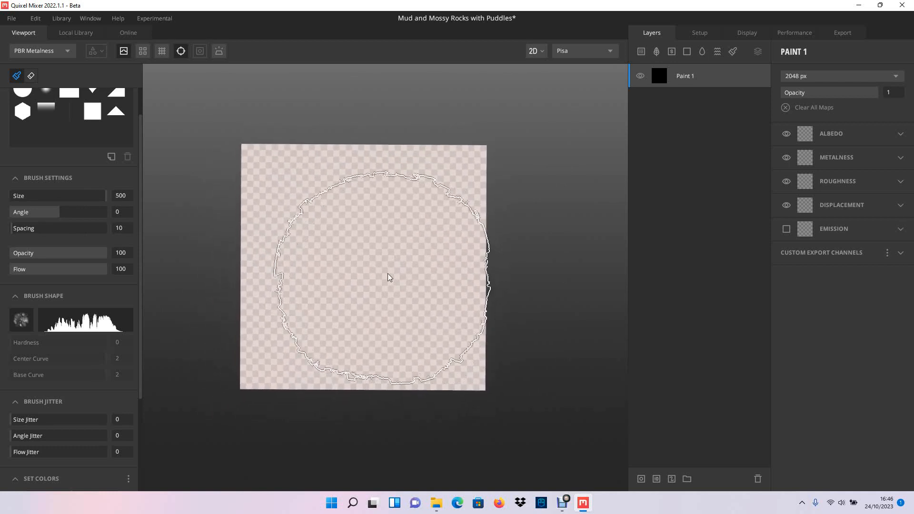
scroll(380, 268, "down", 1)
scroll(385, 275, "up", 1)
middle_click_drag(370, 278, 390, 267)
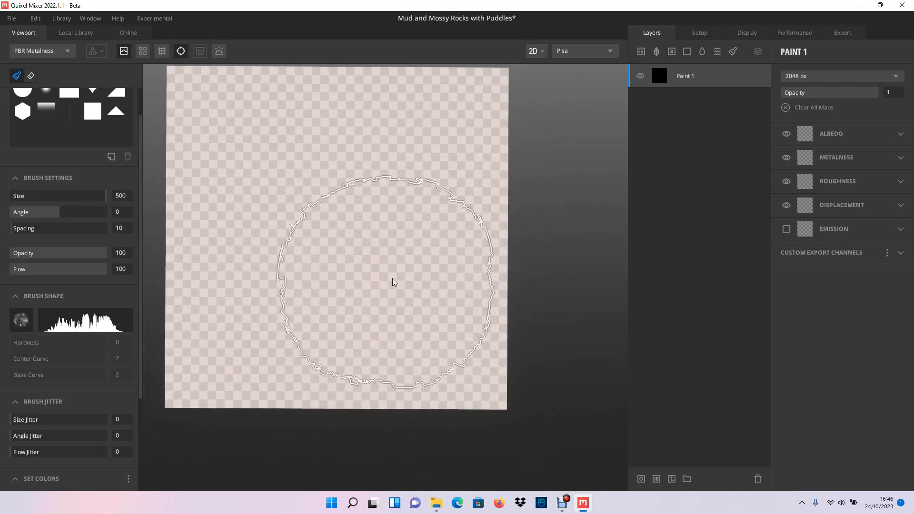
left_click(393, 279)
Step: Set the brush angle to -102.9 and stamp the rocks once on the upper-left part of the plane
middle_click_drag(337, 238, 379, 293)
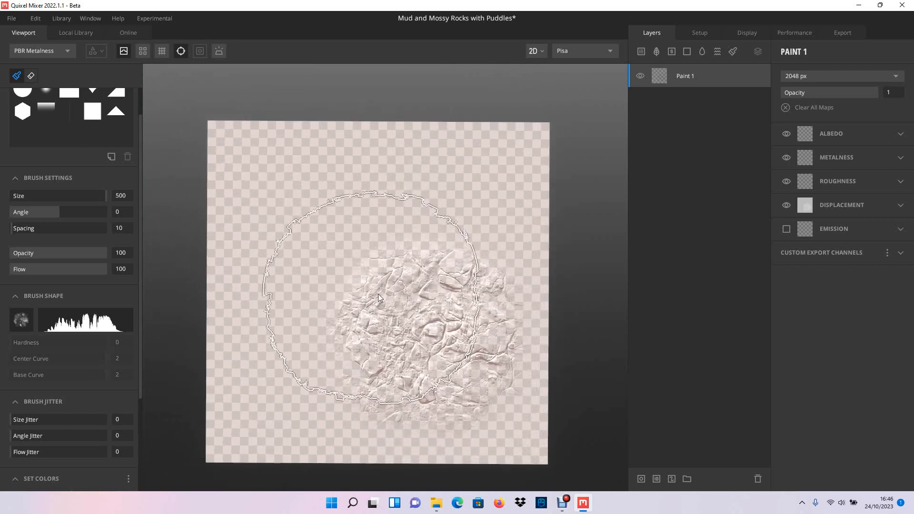
scroll(119, 394, "down", 3)
scroll(116, 408, "down", 1)
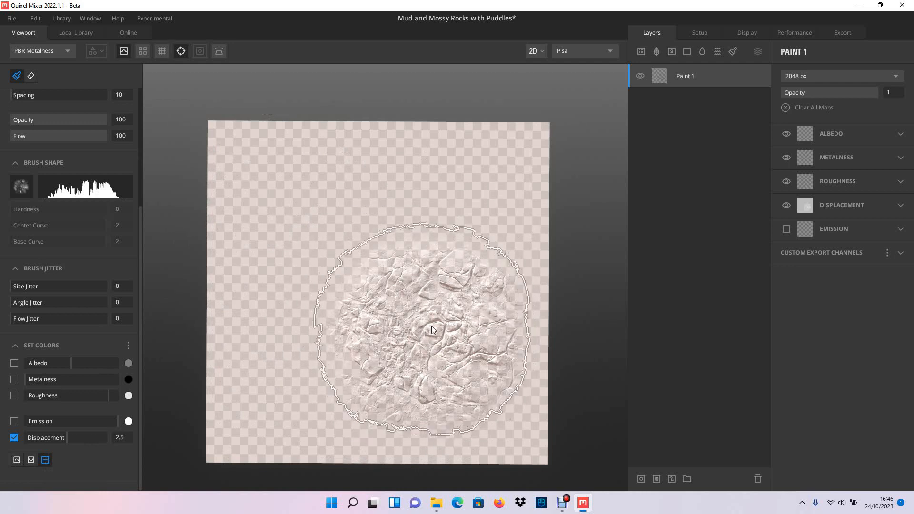
scroll(100, 273, "up", 1)
scroll(100, 273, "up", 2)
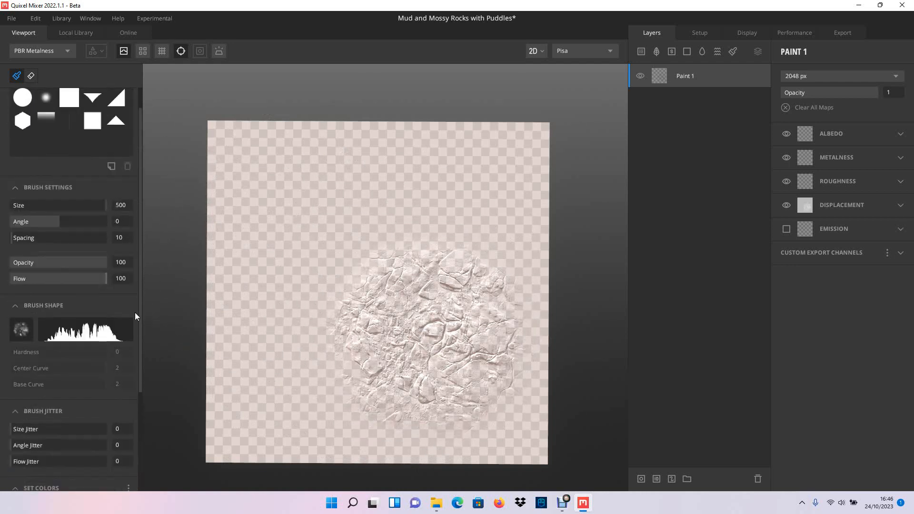
scroll(85, 256, "up", 1)
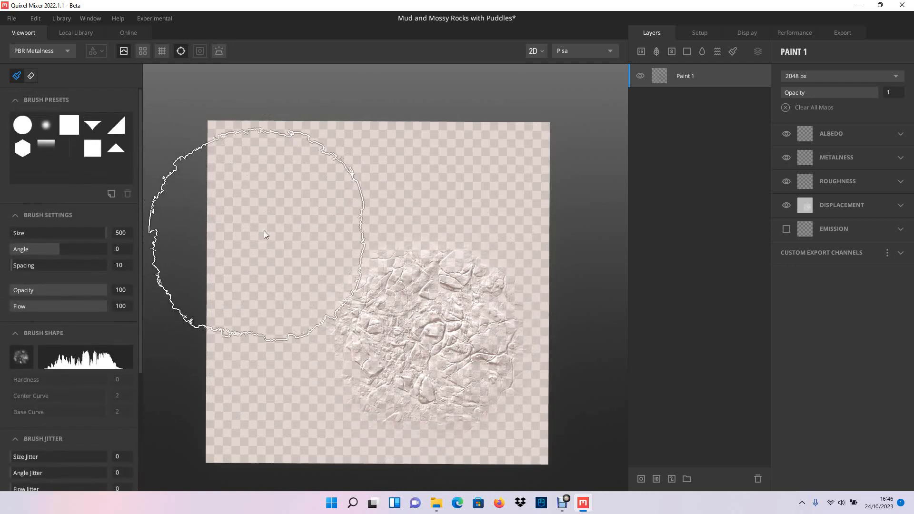
scroll(266, 233, "up", 1)
scroll(270, 236, "up", 1)
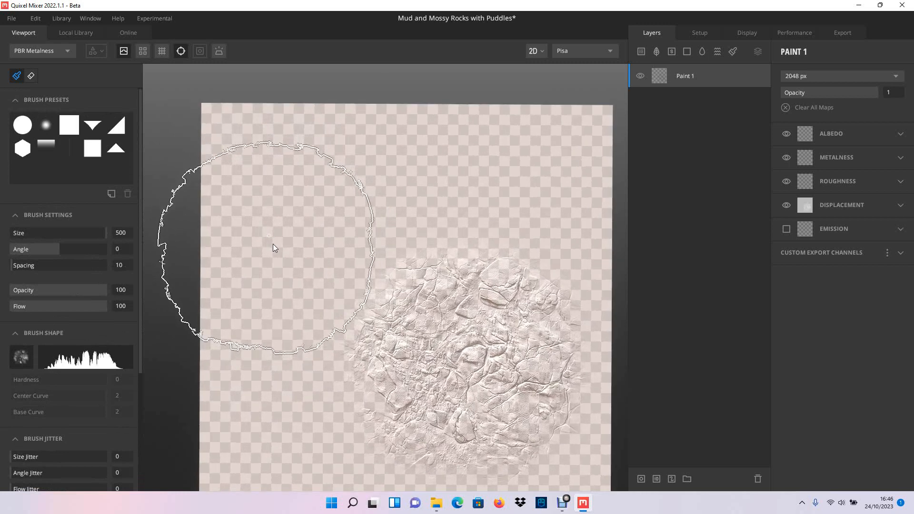
left_click_drag(49, 251, 31, 251)
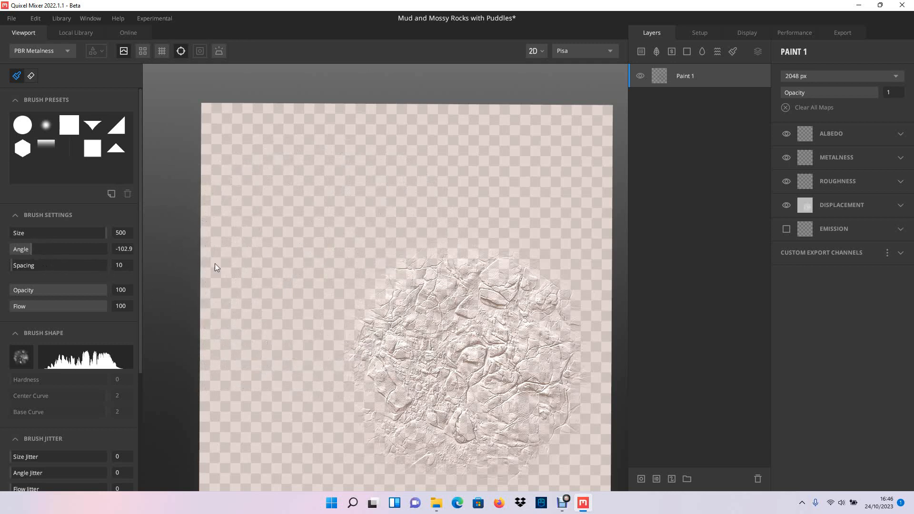
left_click(308, 258)
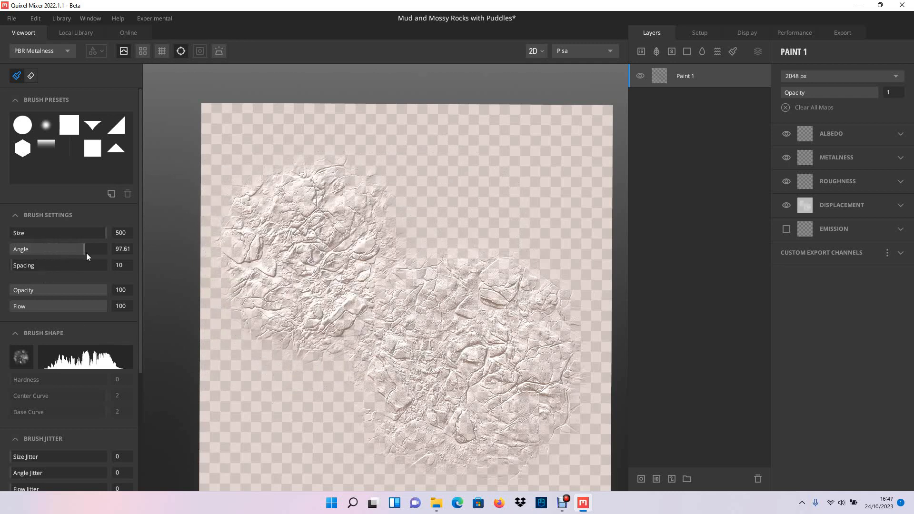
Step: Set the brush angle to 131.6 and stamp the rocks once on the upper-right part of the plane
mouse_move(457, 243)
middle_mouse_down()
mouse_move(438, 241)
mouse_move(373, 286)
middle_mouse_up()
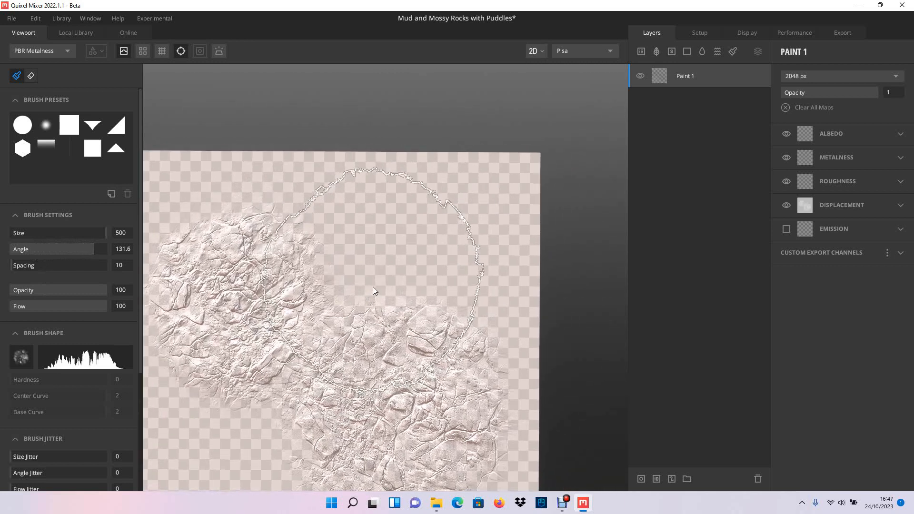
scroll(384, 273, "down", 2)
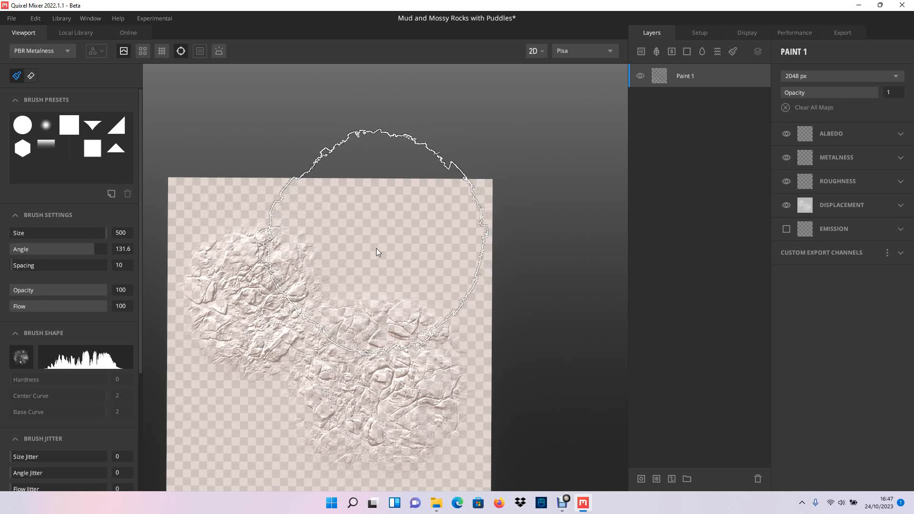
scroll(369, 249, "up", 2)
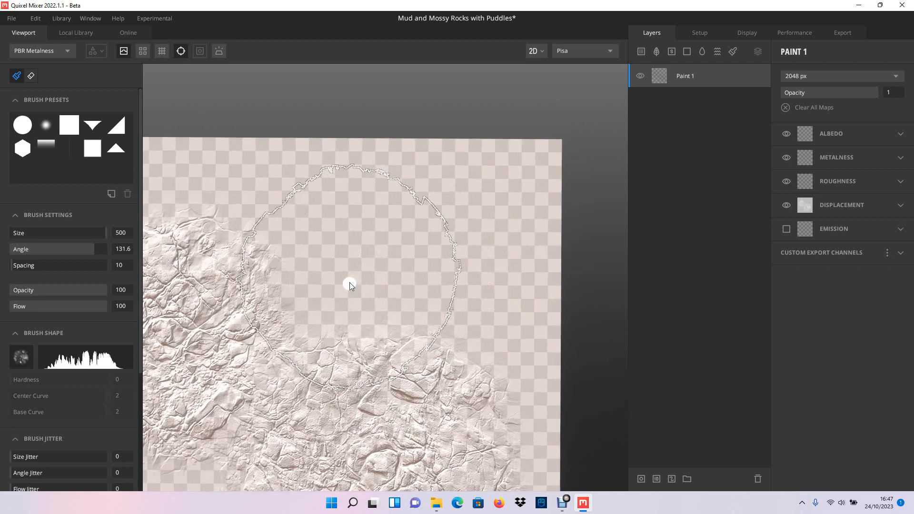
scroll(381, 328, "down", 3)
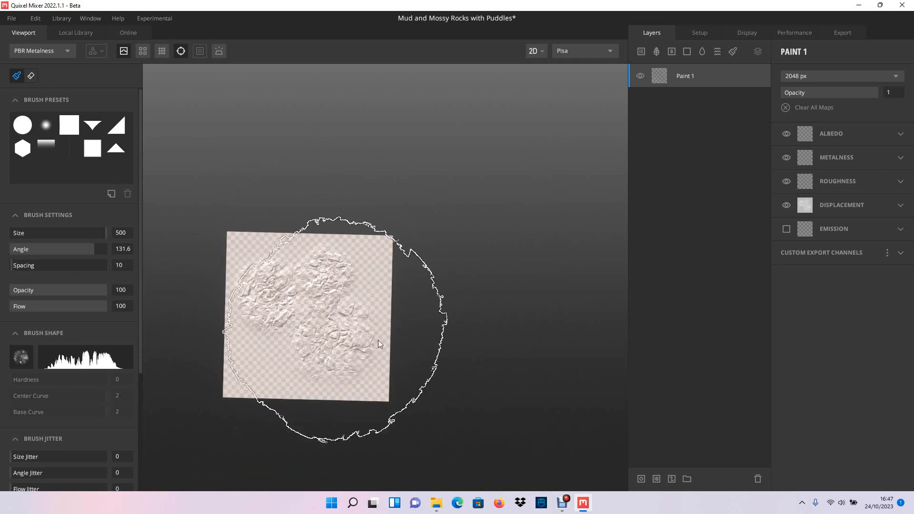
Step: Switch the viewport to 3D and set the brush's displacement value to 2.5
left_click(537, 76)
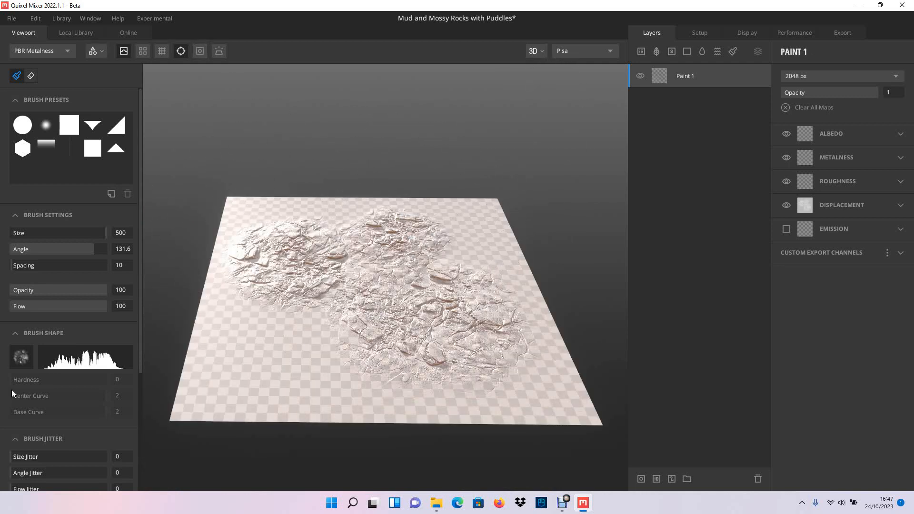
scroll(66, 390, "down", 4)
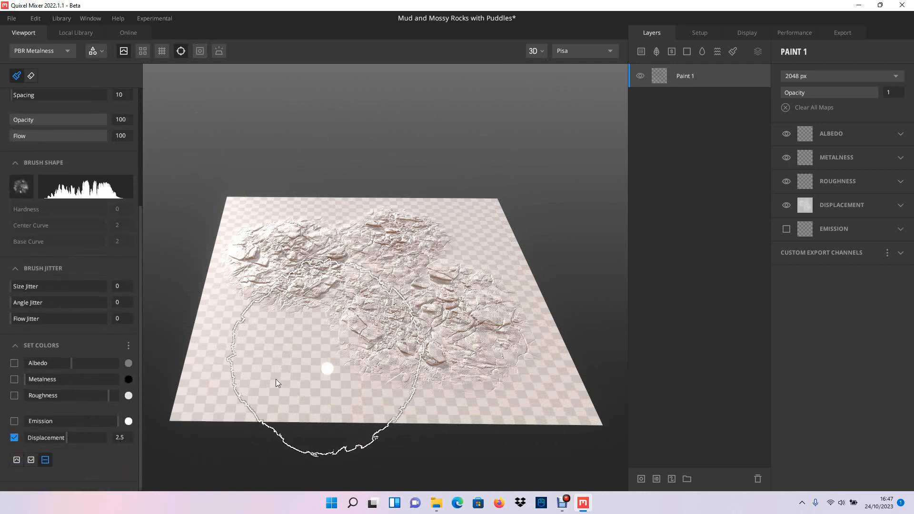
left_click_drag(67, 438, 67, 438)
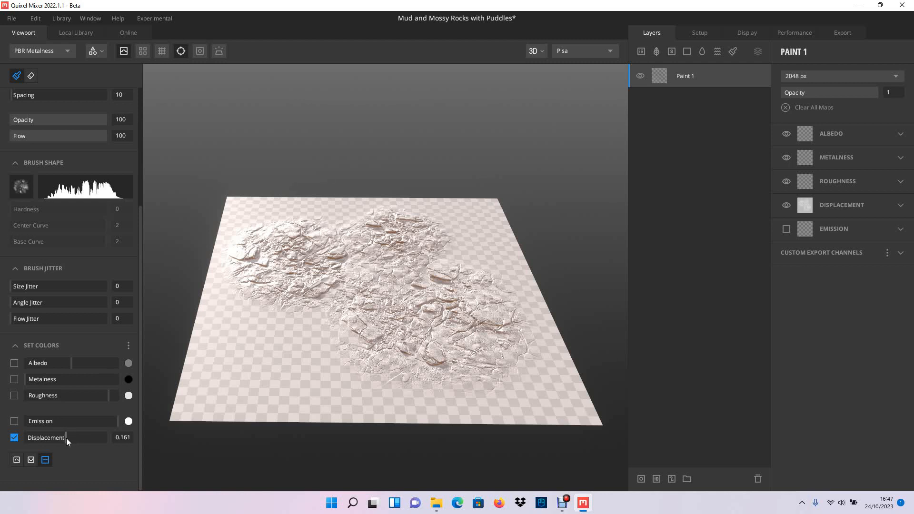
left_click(129, 439)
type("2.5")
key("Return")
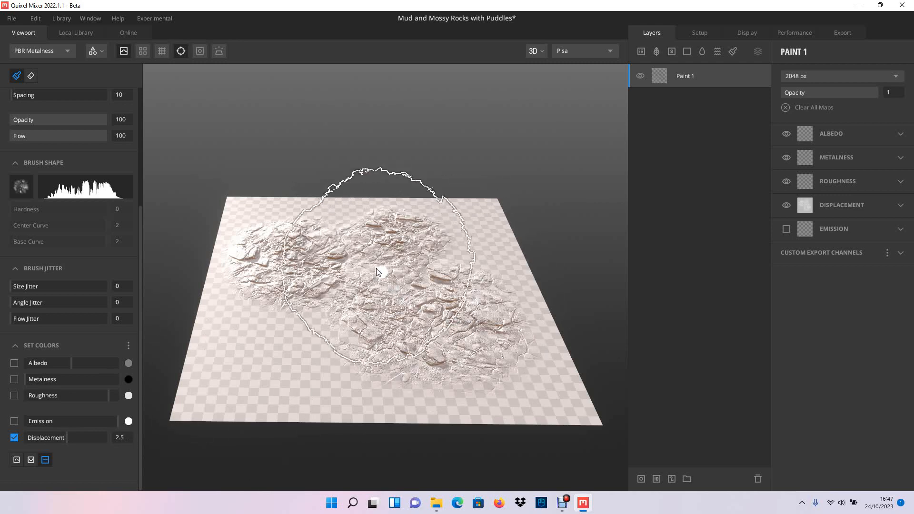
Step: Examine the relief of the stamped rocks up close and from low angles around the plane
scroll(395, 364, "up", 4)
mouse_move(395, 361)
left_mouse_down("alt")
mouse_move(385, 374)
mouse_move(326, 260)
mouse_move(339, 271)
mouse_move(446, 271)
mouse_move(441, 259)
mouse_move(400, 280)
mouse_move(440, 289)
mouse_move(447, 275)
mouse_move(408, 278)
left_mouse_up("alt")
right_click_drag(359, 345, 397, 406, "alt")
left_click_drag(406, 353, 349, 340, "alt")
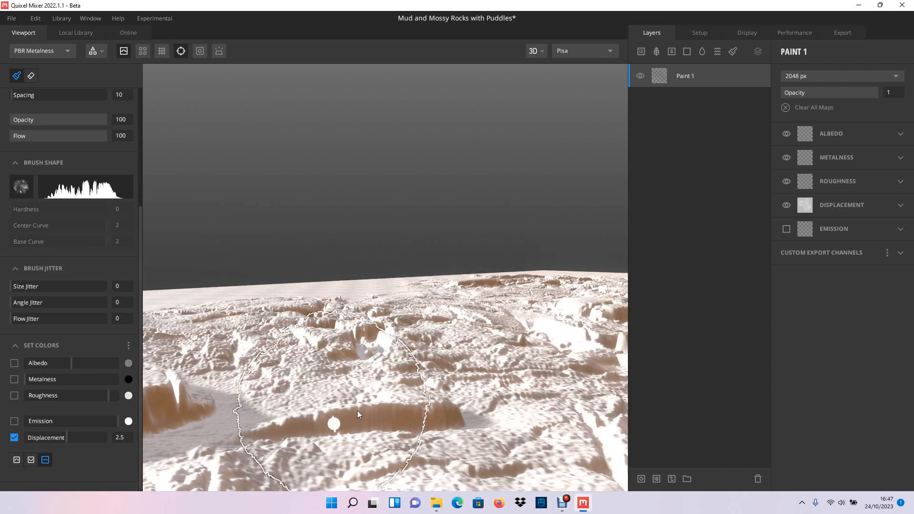
mouse_move(446, 393)
left_mouse_down("alt")
mouse_move(410, 365)
mouse_move(356, 376)
mouse_move(379, 323)
mouse_move(412, 310)
mouse_move(357, 351)
mouse_move(405, 371)
left_mouse_up("alt")
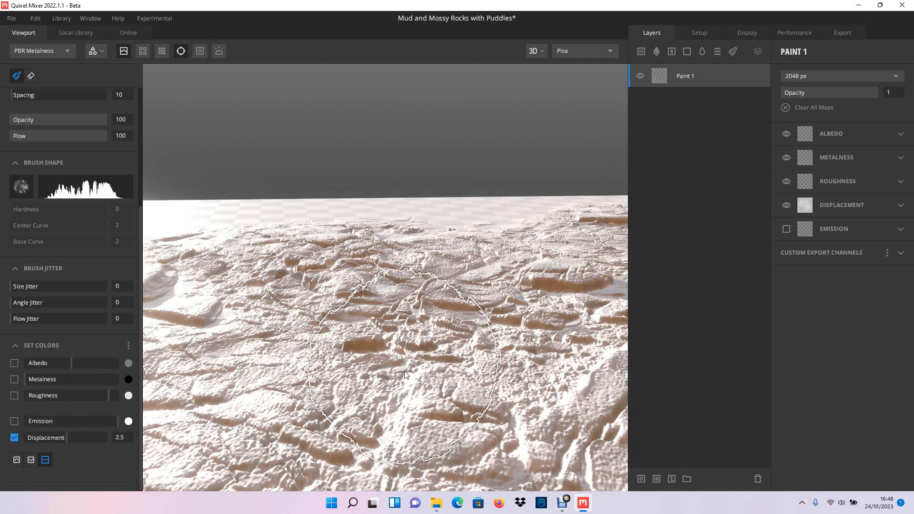
scroll(371, 357, "up", 2)
scroll(371, 356, "up", 1)
mouse_move(347, 351)
left_mouse_down("alt")
mouse_move(467, 341)
mouse_move(342, 337)
mouse_move(359, 323)
mouse_move(413, 344)
mouse_move(447, 296)
mouse_move(331, 324)
mouse_move(362, 326)
mouse_move(375, 352)
mouse_move(366, 317)
mouse_move(381, 304)
mouse_move(408, 310)
mouse_move(333, 302)
mouse_move(353, 222)
mouse_move(397, 350)
mouse_move(333, 330)
mouse_move(346, 373)
left_mouse_up("alt")
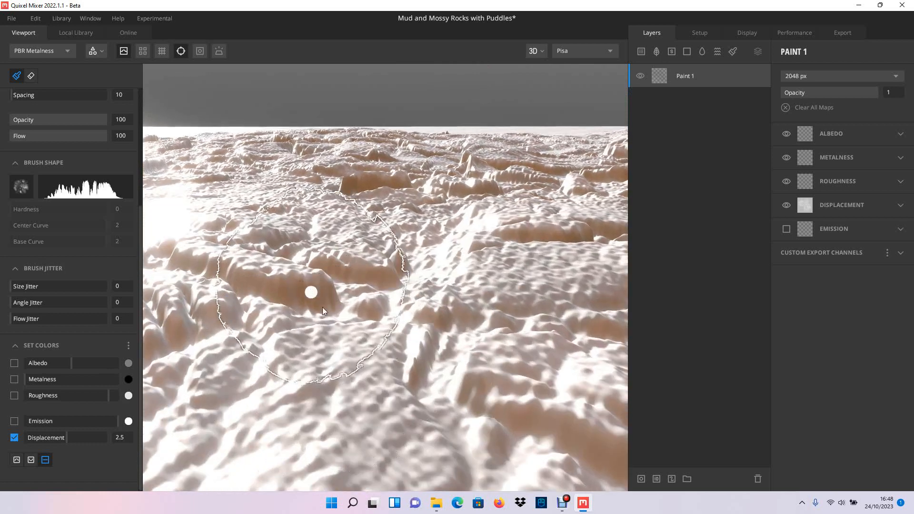
mouse_move(332, 300)
left_mouse_down("alt")
mouse_move(350, 246)
mouse_move(378, 231)
mouse_move(385, 311)
mouse_move(396, 284)
mouse_move(376, 298)
mouse_move(405, 309)
mouse_move(455, 296)
mouse_move(424, 281)
mouse_move(464, 347)
mouse_move(381, 338)
mouse_move(476, 338)
mouse_move(380, 322)
mouse_move(459, 322)
left_mouse_up("alt")
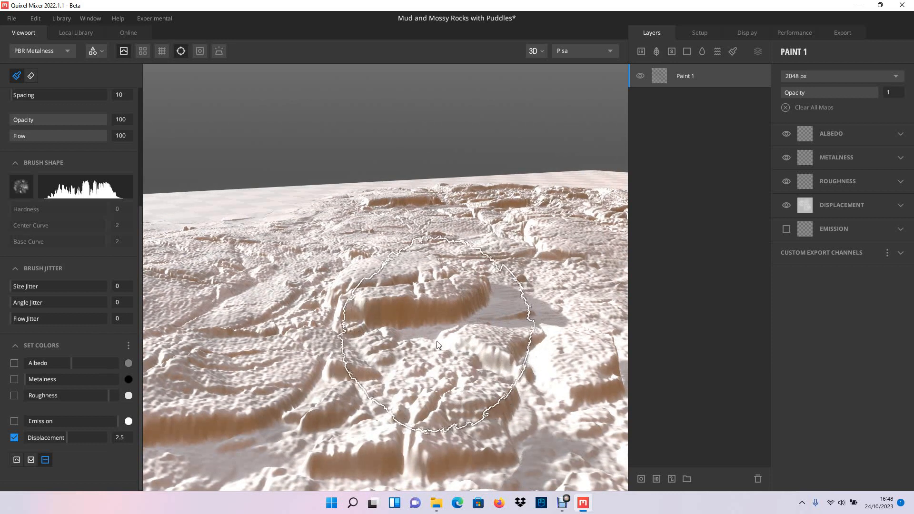
scroll(377, 260, "down", 5)
scroll(364, 282, "down", 6)
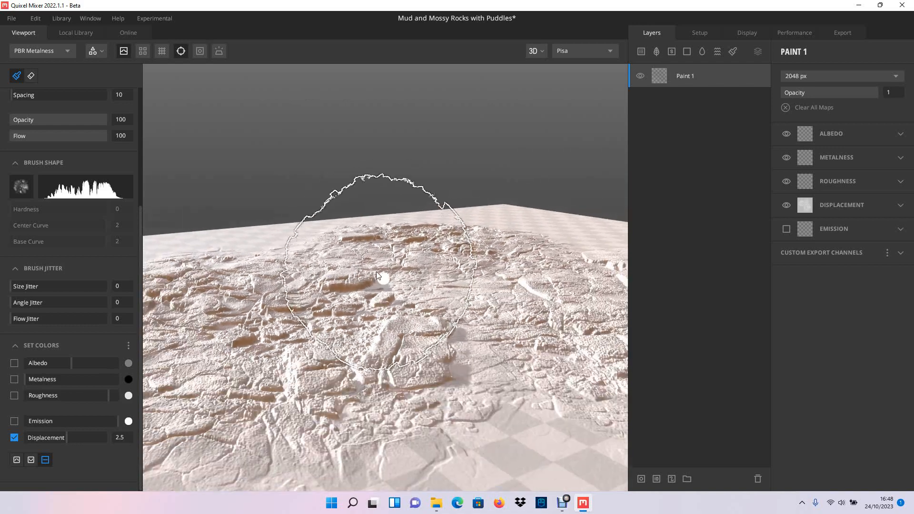
mouse_move(429, 284)
left_mouse_down("alt")
mouse_move(372, 293)
mouse_move(439, 293)
mouse_move(390, 292)
mouse_move(509, 343)
mouse_move(455, 276)
mouse_move(492, 272)
left_mouse_up("alt")
scroll(490, 272, "down", 5)
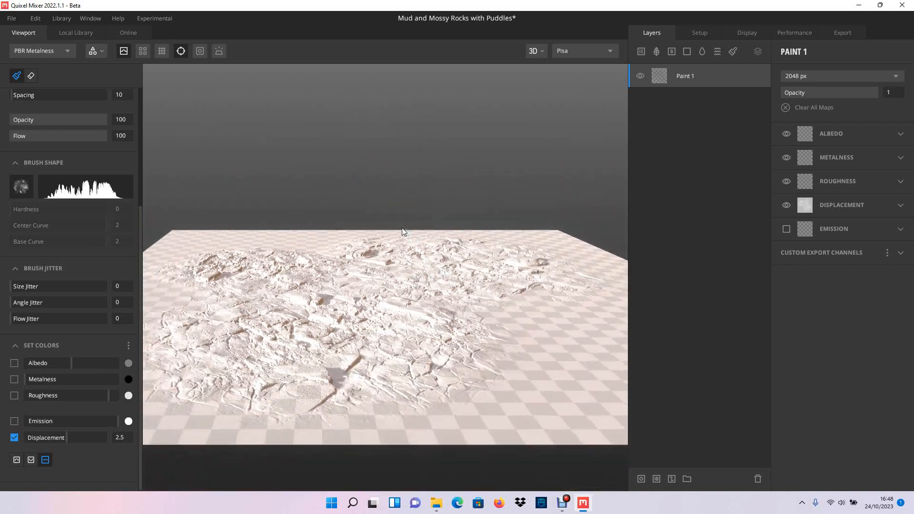
Step: Change the environment lighting to Indoors and inspect the rock relief under it
left_click_drag(402, 228, 510, 141, "alt")
left_click(601, 53)
left_click(586, 65)
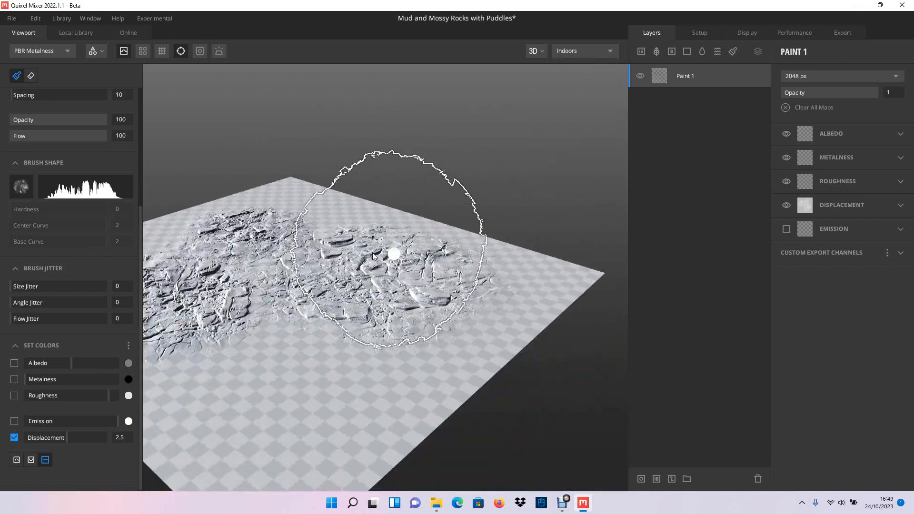
mouse_move(429, 261)
left_mouse_down("alt")
mouse_move(323, 230)
mouse_move(340, 294)
mouse_move(359, 290)
mouse_move(338, 297)
mouse_move(442, 320)
mouse_move(398, 275)
mouse_move(428, 267)
mouse_move(412, 254)
mouse_move(346, 265)
mouse_move(352, 236)
mouse_move(303, 196)
mouse_move(363, 235)
left_mouse_up("alt")
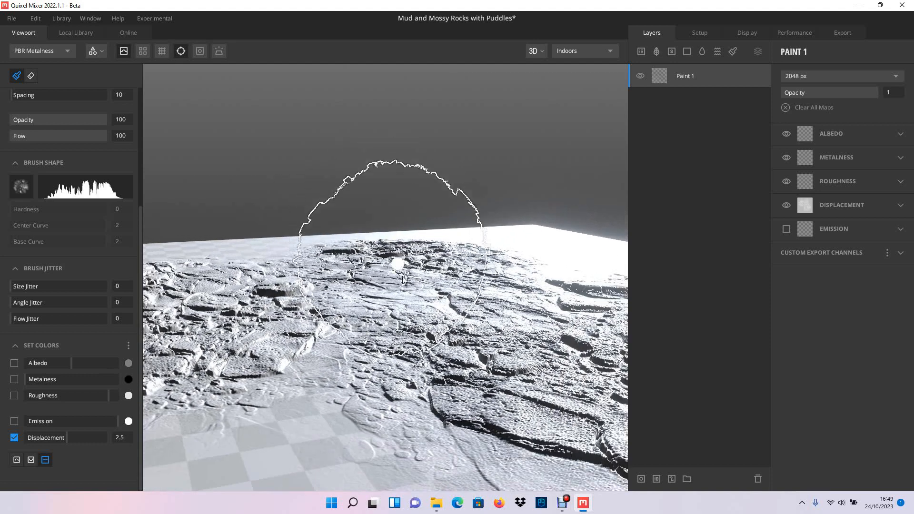
mouse_move(429, 347)
left_mouse_down("alt")
mouse_move(362, 257)
mouse_move(359, 231)
mouse_move(369, 259)
left_mouse_up("alt")
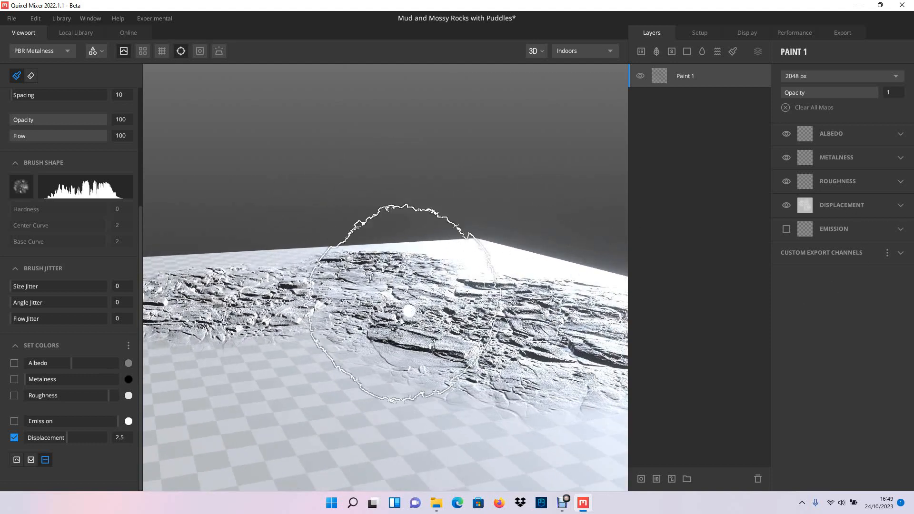
Step: Set the displacement strength of the Paint 1 layer to 9.303 and check the rocks on the plane
left_click(901, 206)
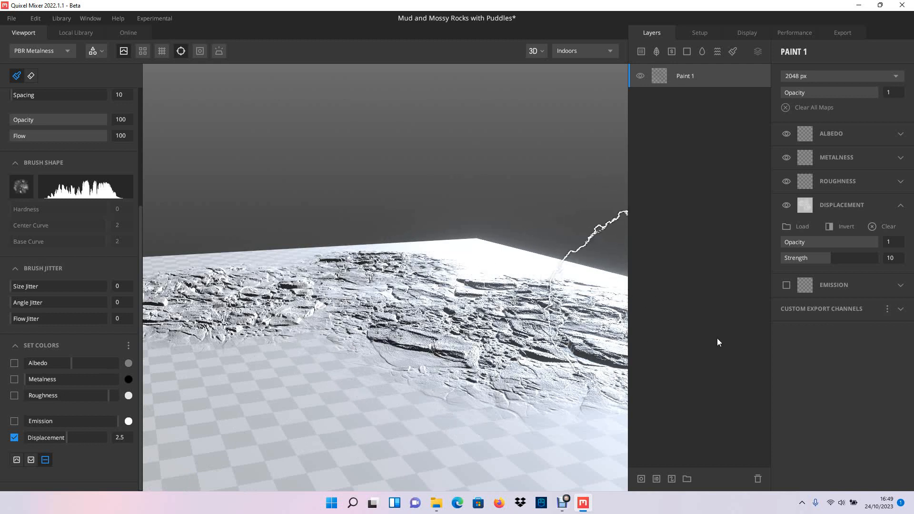
mouse_move(832, 258)
left_mouse_down()
mouse_move(788, 256)
mouse_move(864, 257)
mouse_move(795, 258)
mouse_move(836, 257)
left_mouse_up()
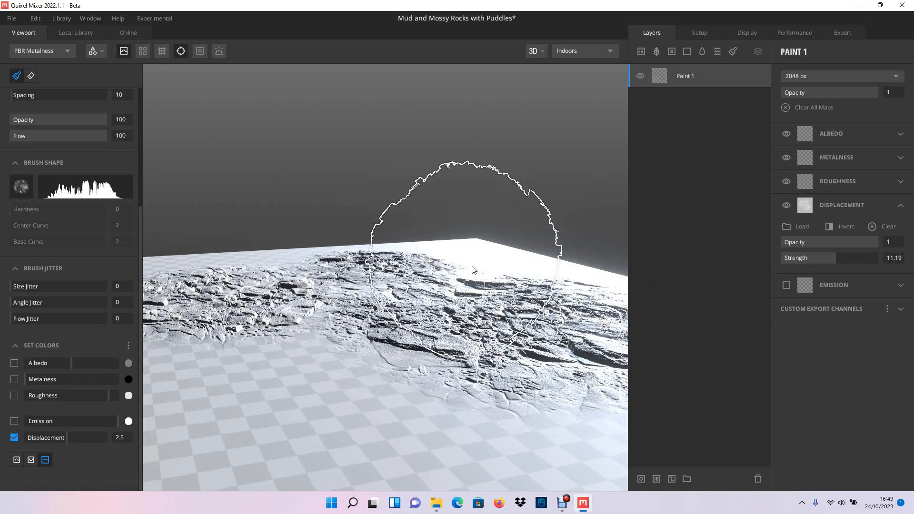
left_click_drag(398, 276, 409, 274, "alt")
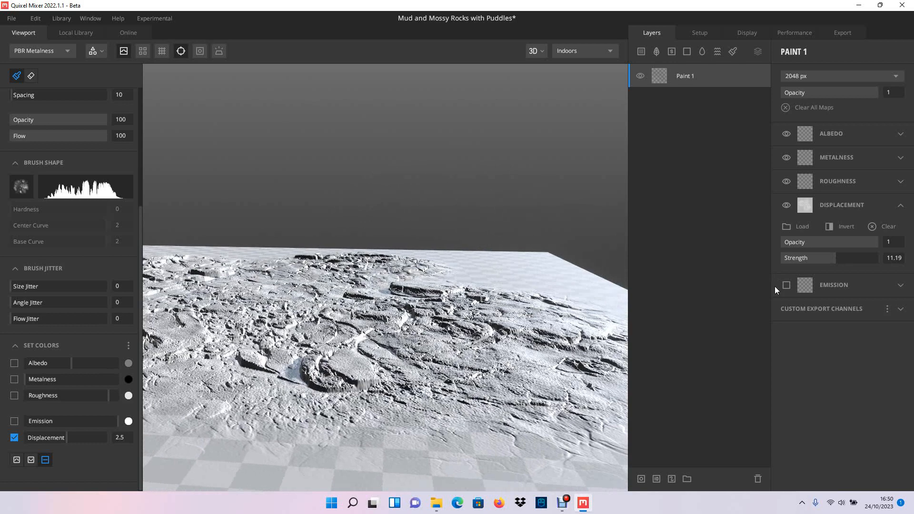
left_click_drag(836, 260, 827, 258)
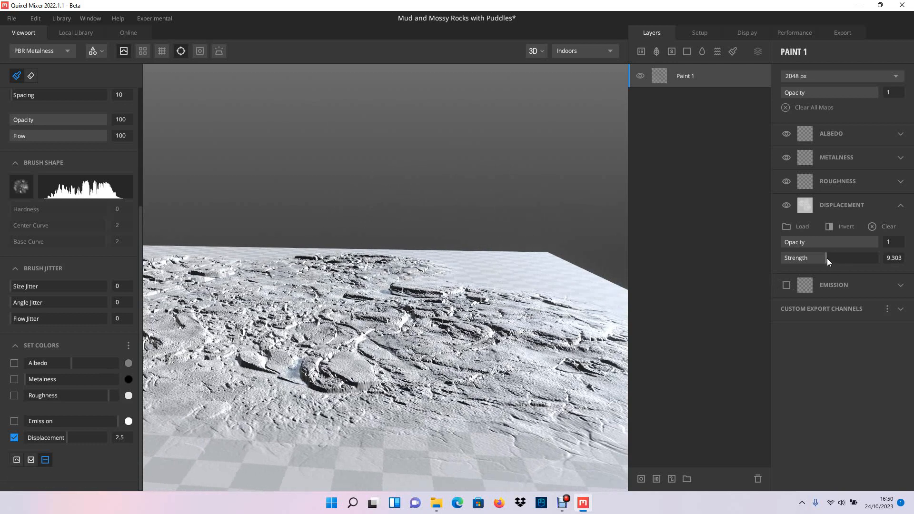
mouse_move(230, 254)
left_mouse_down("alt")
mouse_move(357, 250)
mouse_move(308, 278)
mouse_move(320, 304)
mouse_move(241, 262)
mouse_move(345, 265)
left_mouse_up("alt")
mouse_move(434, 339)
left_mouse_down("alt")
mouse_move(392, 286)
mouse_move(426, 313)
mouse_move(407, 290)
mouse_move(438, 286)
mouse_move(400, 278)
mouse_move(358, 304)
left_mouse_up("alt")
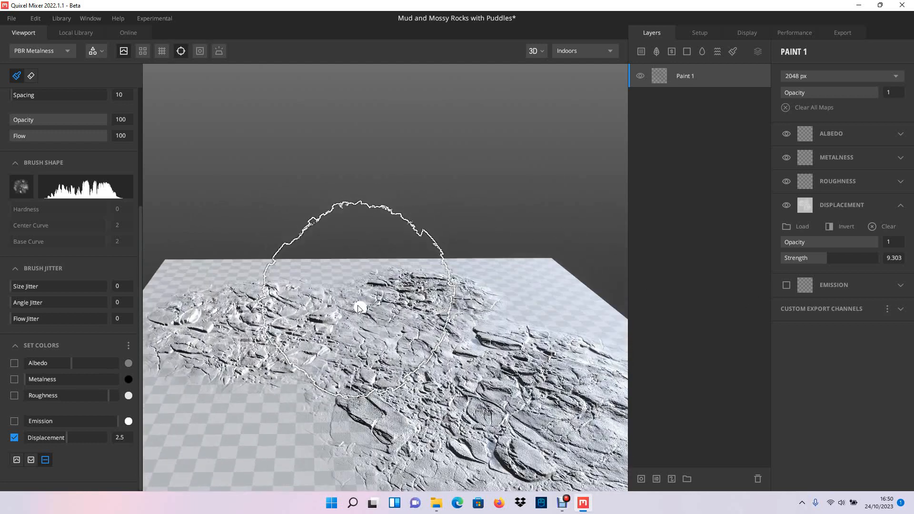
Step: Add a second paint layer above Paint 1
left_click(732, 56)
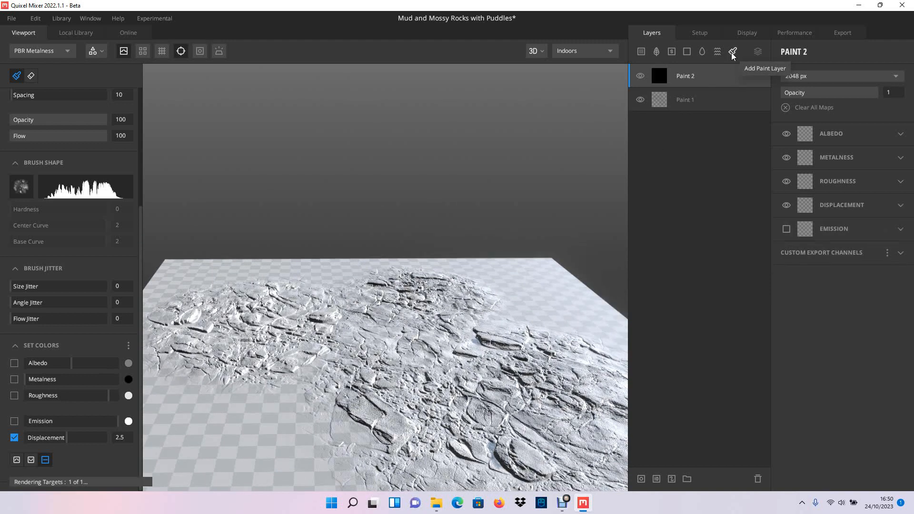
mouse_move(352, 334)
left_mouse_down("alt")
mouse_move(357, 305)
mouse_move(339, 356)
left_mouse_up("alt")
middle_click_drag(339, 356, 374, 267)
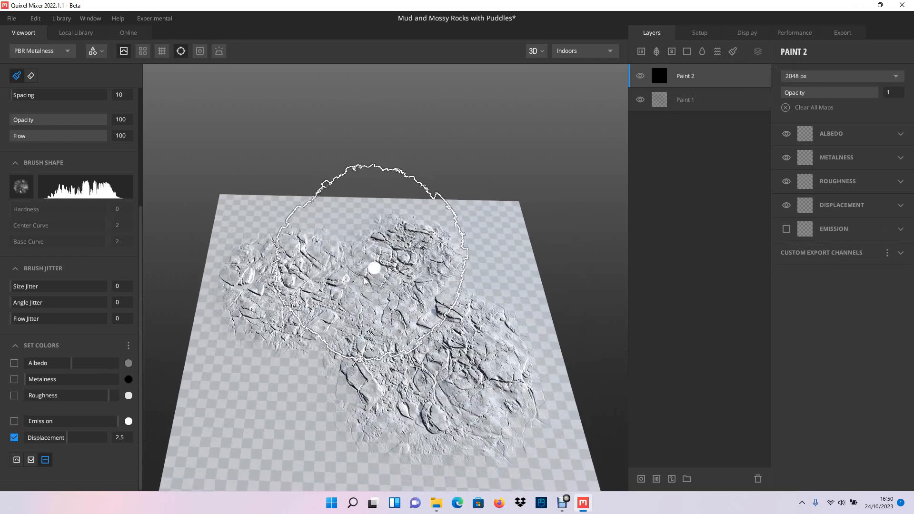
scroll(406, 325, "up", 6)
scroll(406, 324, "down", 8)
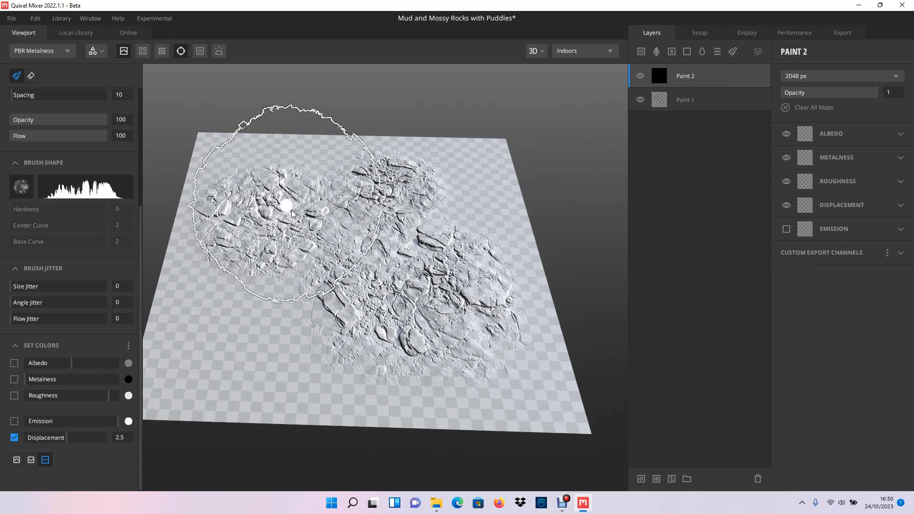
scroll(288, 205, "up", 2)
middle_click_drag(324, 262, 352, 257)
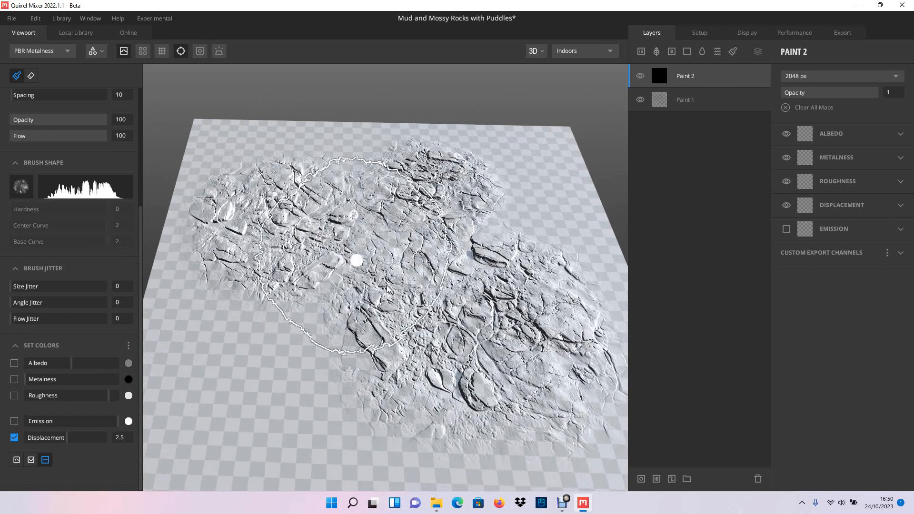
Step: Load the black-backed Mud Ground 1 image from Downloads > My Textures as the custom brush shape
left_click(21, 188)
scroll(327, 183, "down", 10)
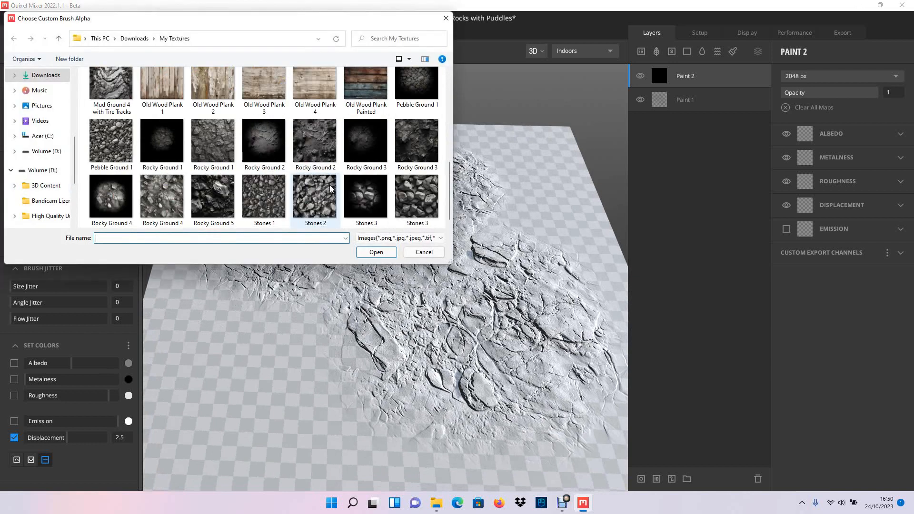
scroll(333, 177, "up", 1)
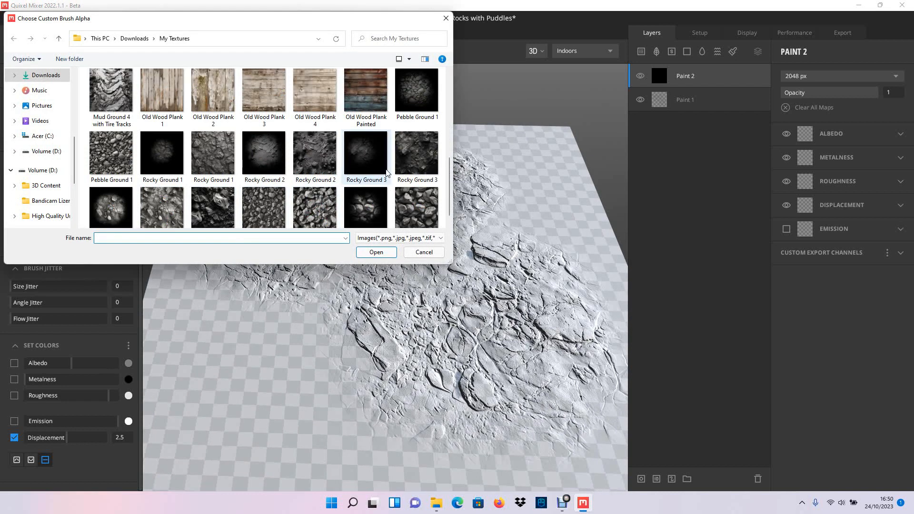
scroll(235, 139, "up", 1)
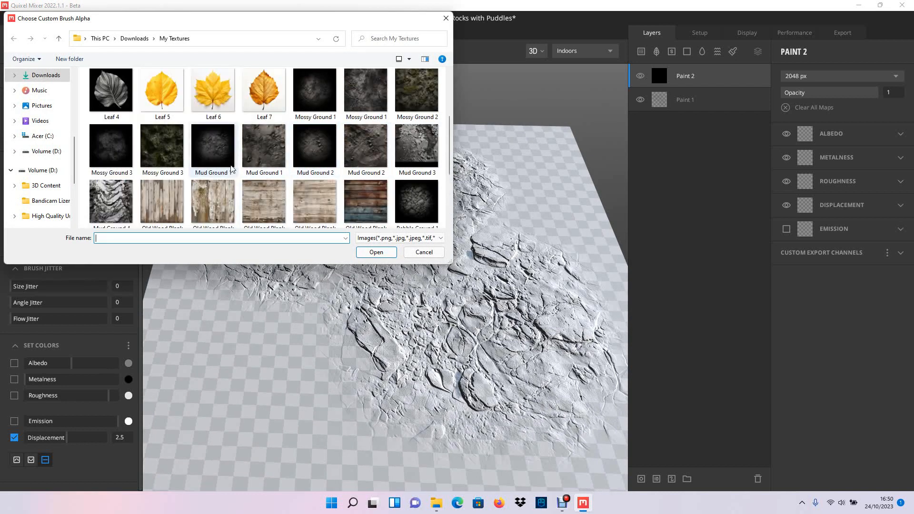
scroll(277, 176, "down", 3)
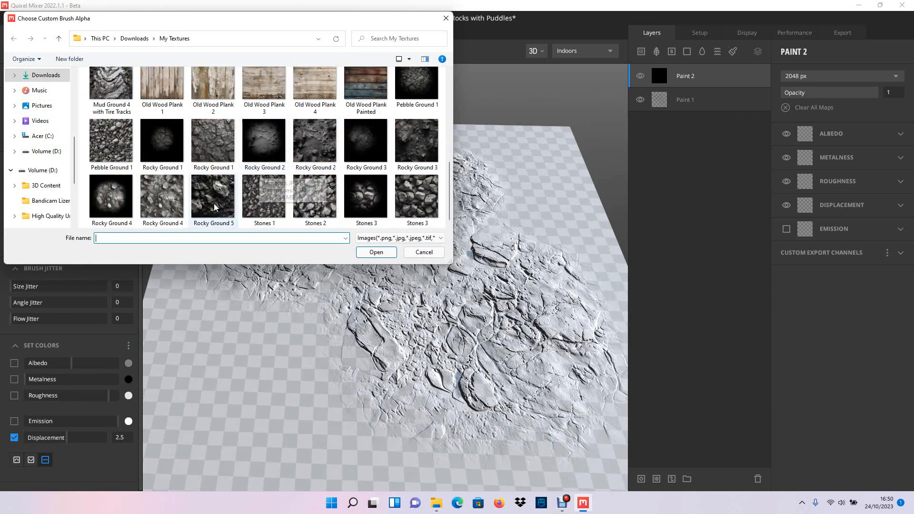
scroll(352, 171, "up", 6)
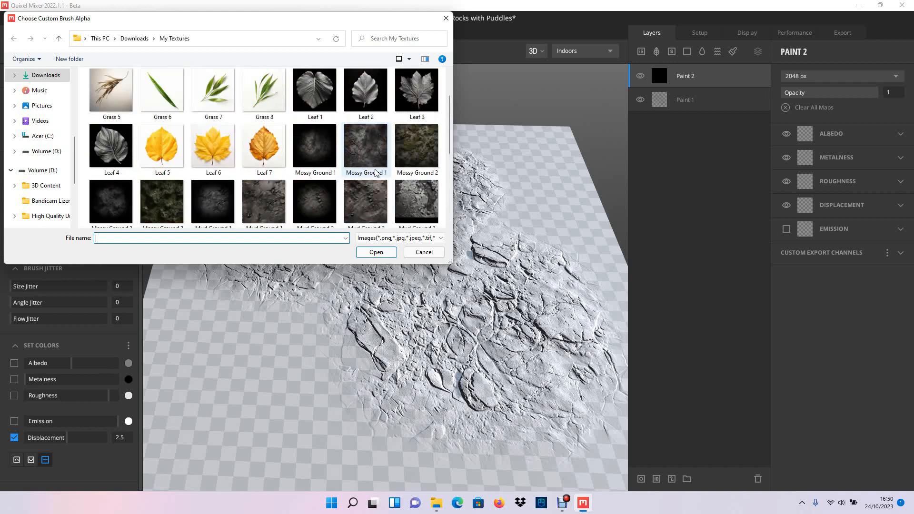
scroll(285, 176, "down", 5)
scroll(248, 186, "up", 2)
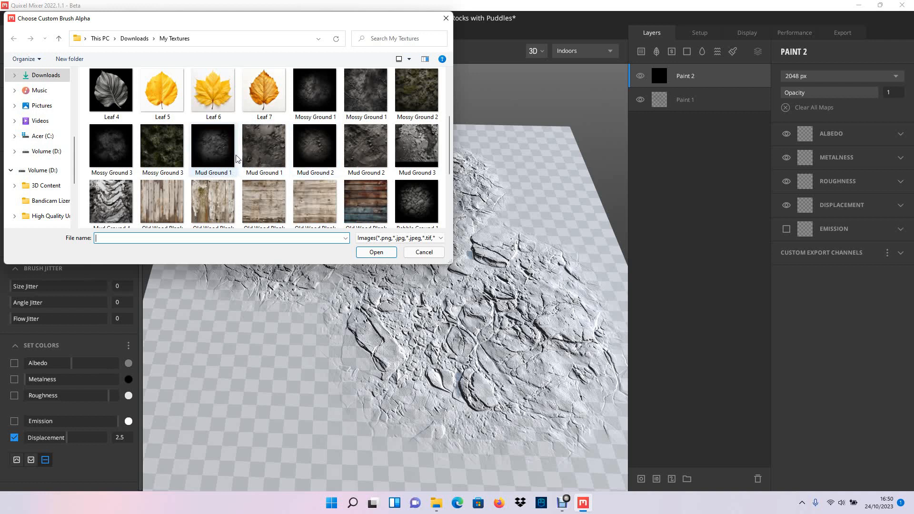
left_click(376, 251)
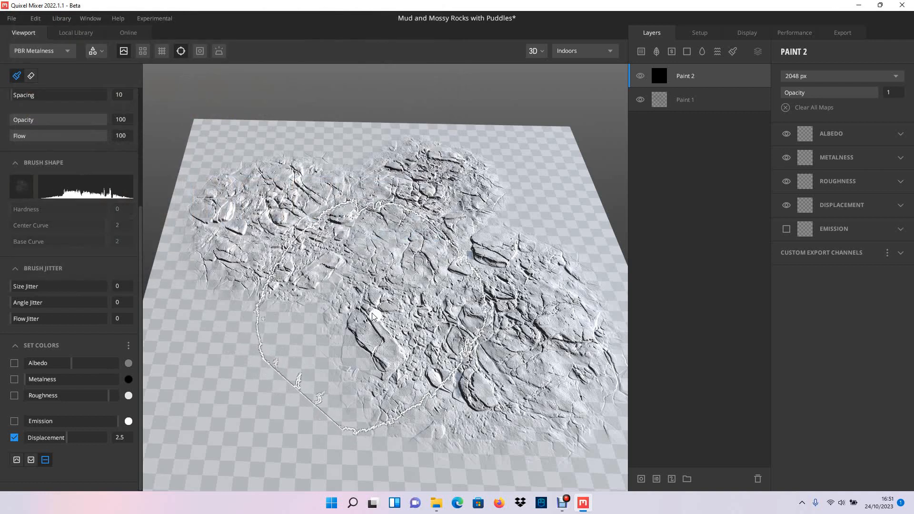
Step: Switch the viewport to 2D and frame the whole plane for painting
scroll(361, 289, "down", 2)
left_click(521, 90)
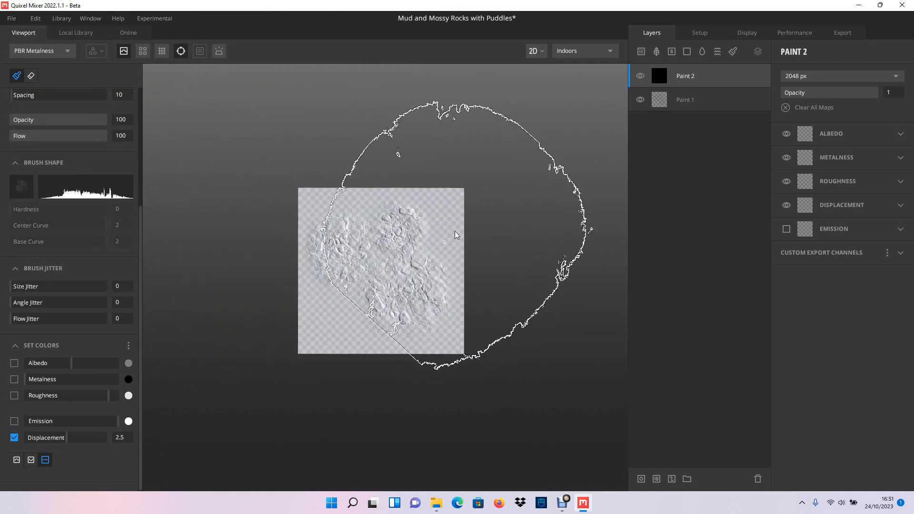
scroll(452, 228, "up", 5)
scroll(428, 214, "down", 5)
middle_click_drag(350, 244, 365, 195)
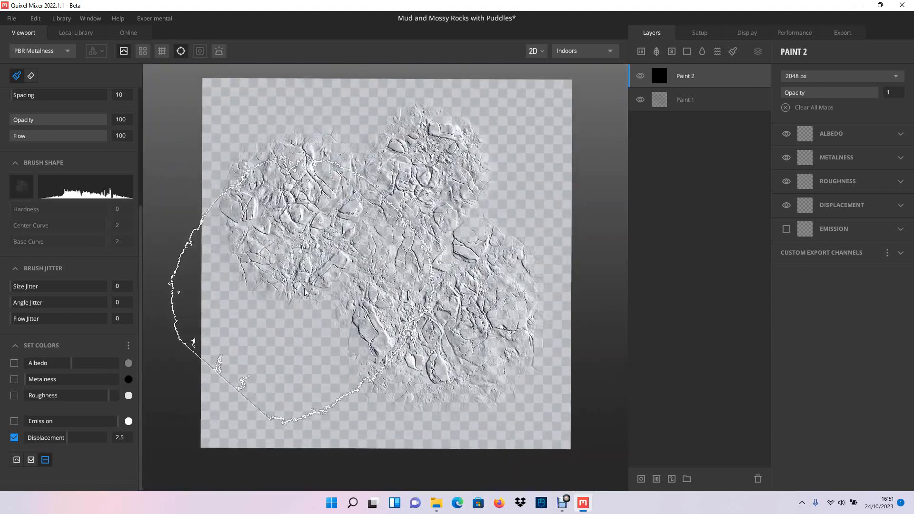
Step: Compare at several 2D zoom levels how much of the plane the size-500 mud brush covers before stamping
scroll(306, 293, "up", 3)
middle_click_drag(304, 302, 357, 210)
scroll(357, 210, "down", 5)
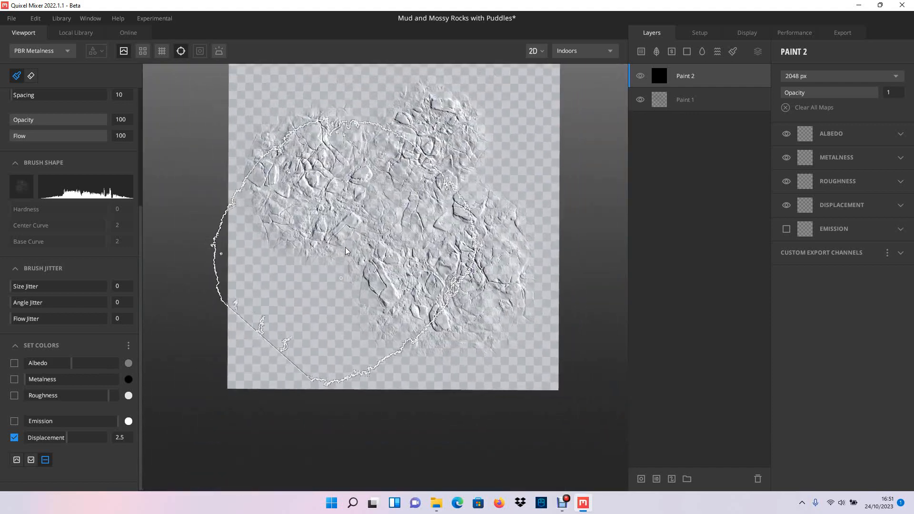
scroll(102, 220, "up", 6)
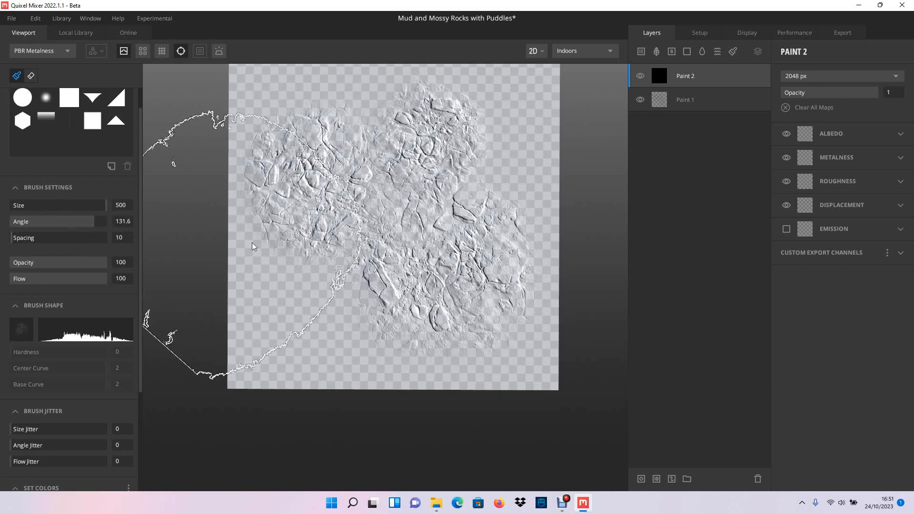
scroll(338, 273, "up", 4)
scroll(332, 316, "down", 5)
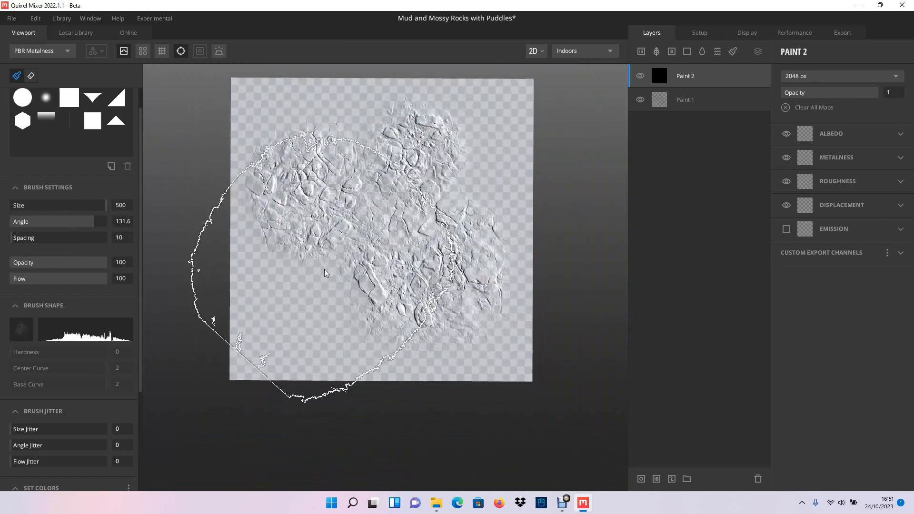
scroll(325, 274, "up", 4)
scroll(330, 308, "down", 4)
scroll(325, 314, "up", 4)
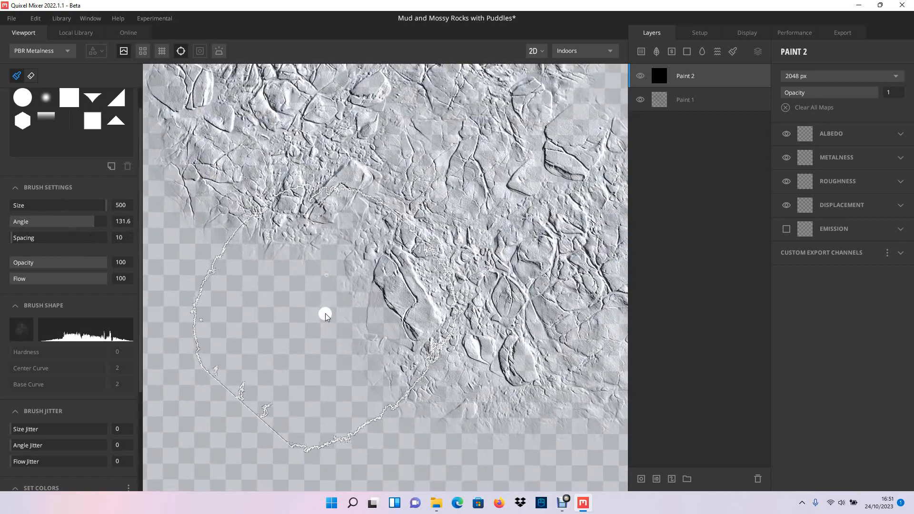
scroll(325, 313, "down", 4)
scroll(310, 327, "up", 5)
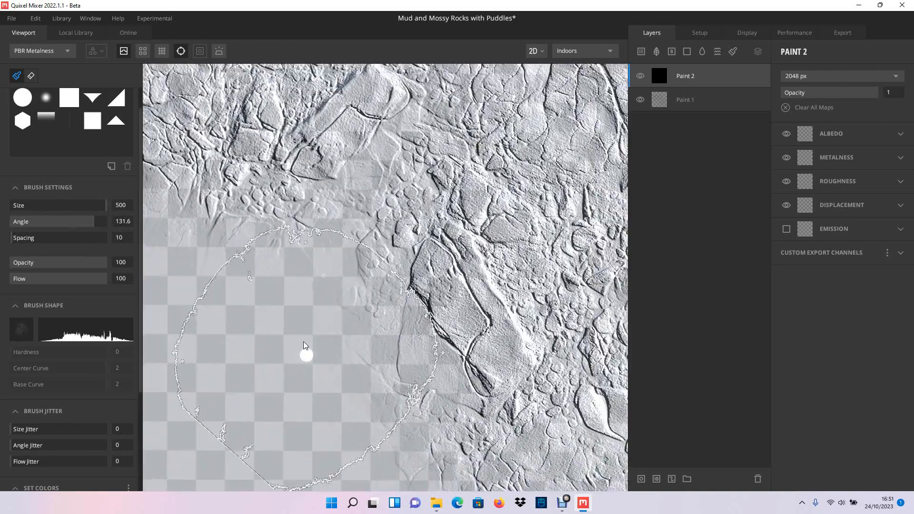
scroll(291, 274, "down", 4)
scroll(300, 284, "up", 3)
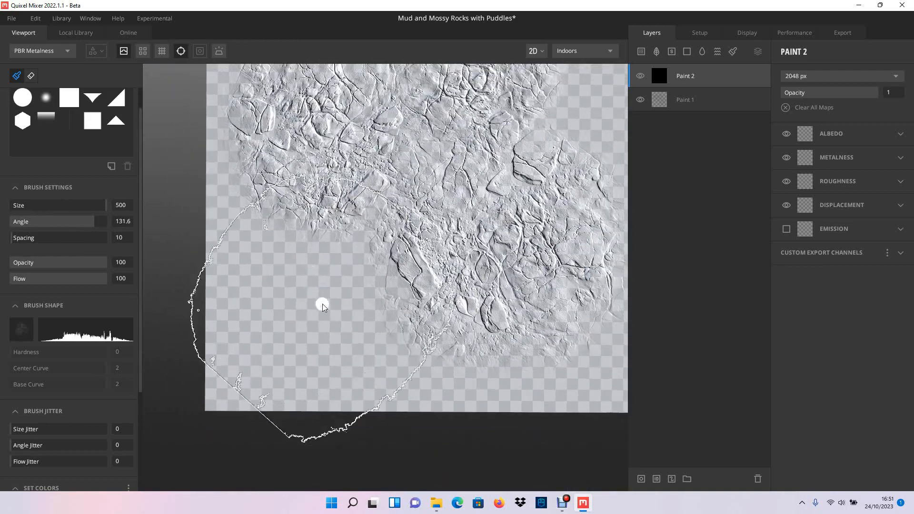
middle_click_drag(322, 304, 319, 290)
scroll(304, 286, "up", 1)
scroll(295, 293, "down", 2)
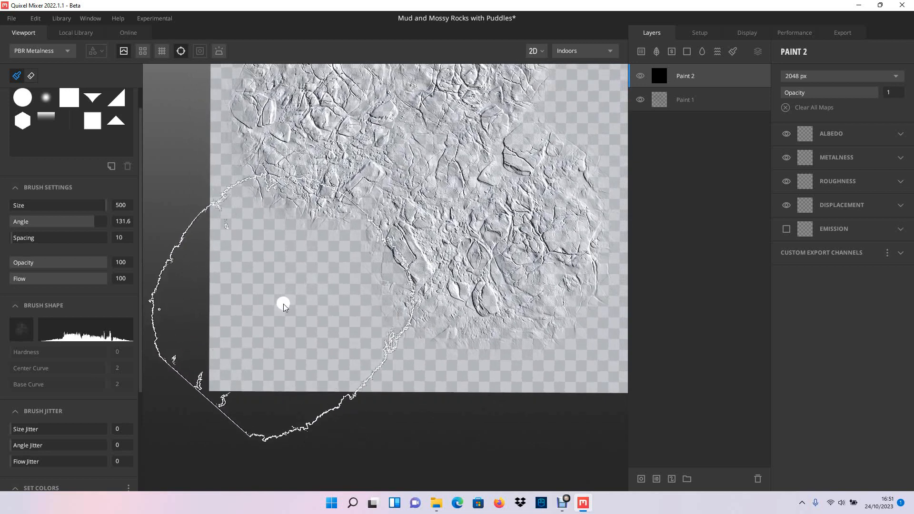
scroll(298, 307, "down", 1)
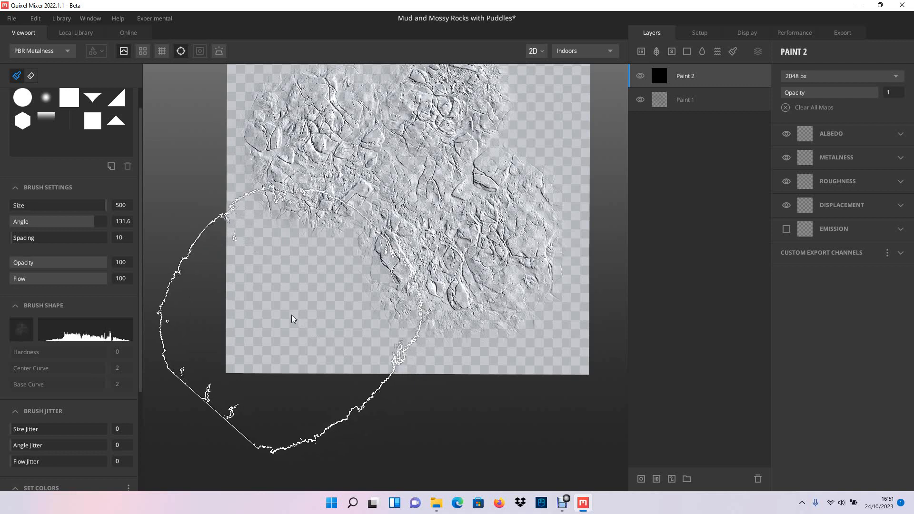
Step: Stamp the mud brush at angle 131.6 over the plane's empty lower-left corner, undoing the first stamp and placing it slightly higher
left_click(295, 312)
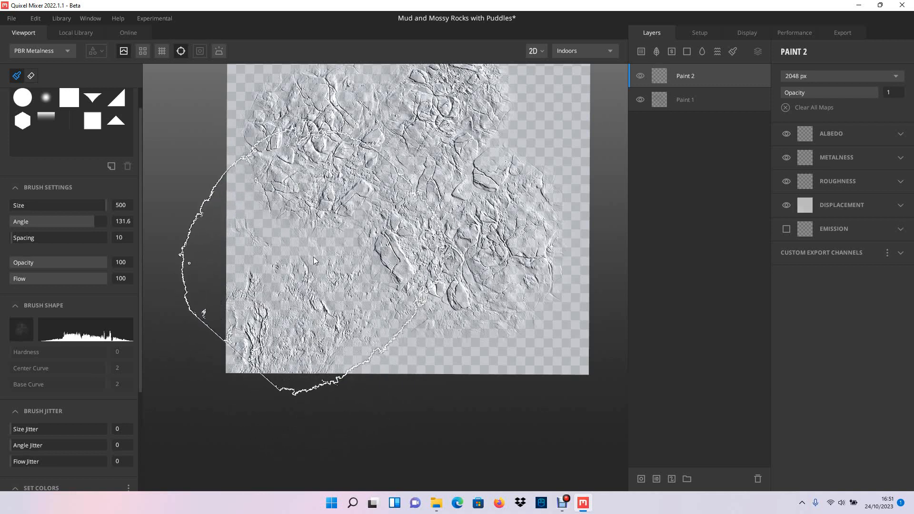
key("ctrl+z")
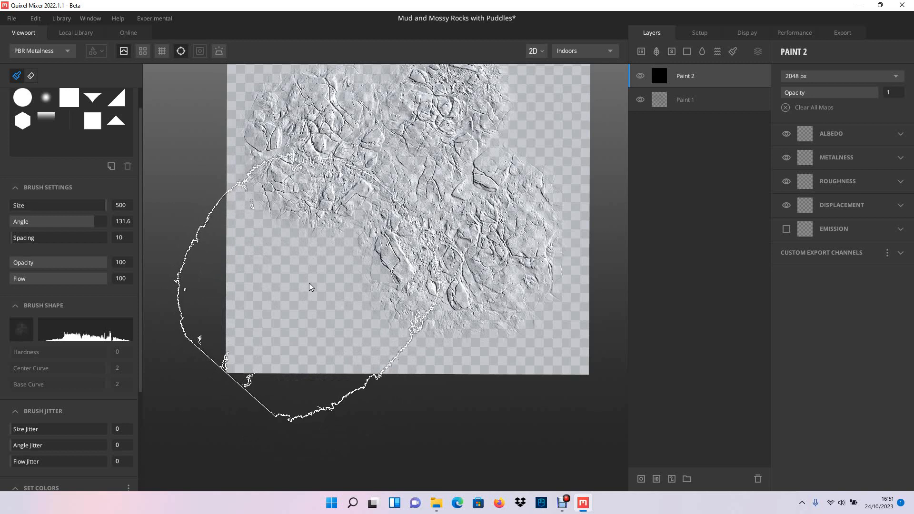
left_click(309, 283)
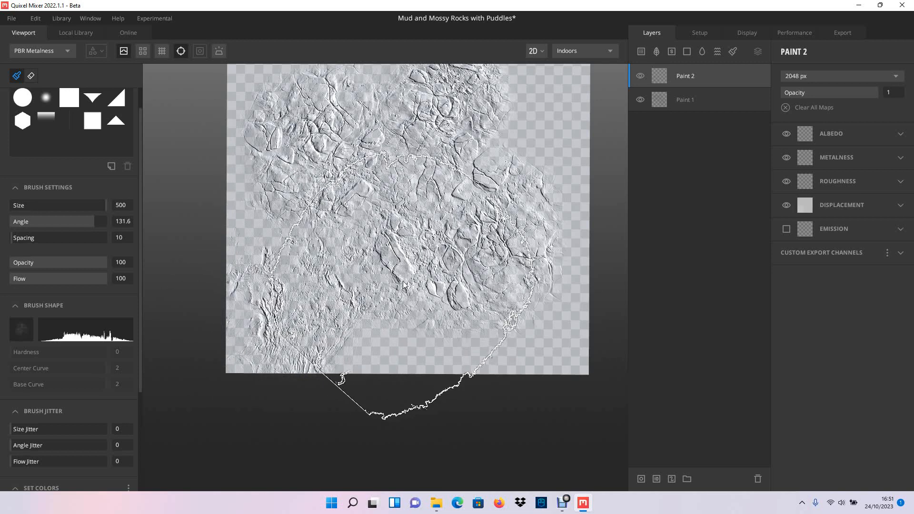
Step: Set the brush angle to 15.22 and stamp mud over the plane's lower-right corner
middle_click_drag(395, 279, 355, 269)
scroll(103, 223, "up", 1)
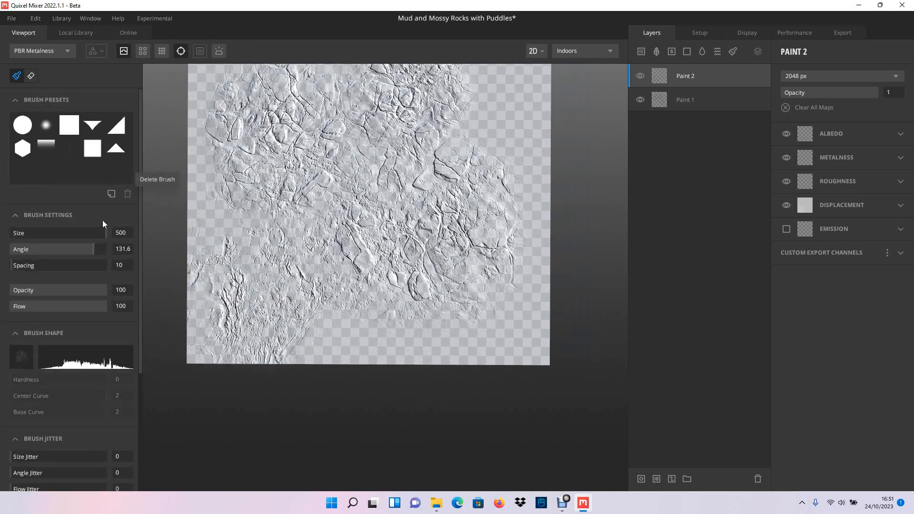
left_click(63, 248)
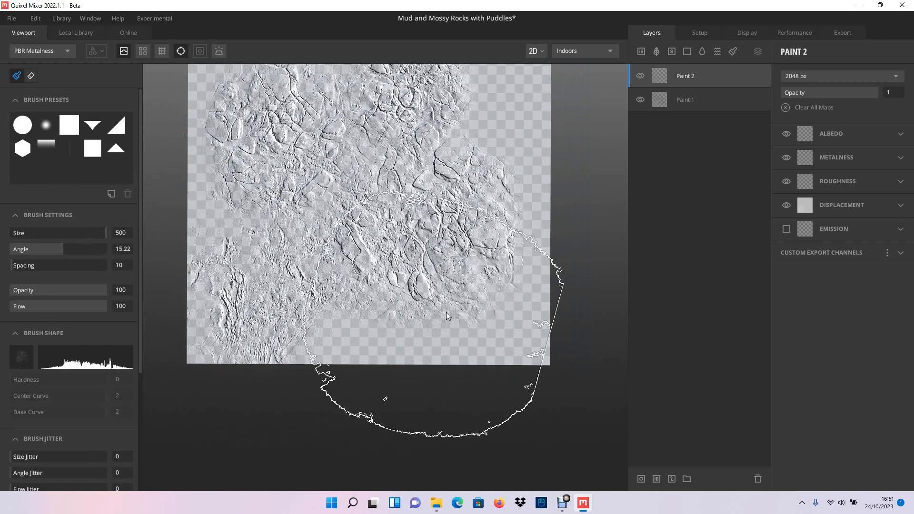
mouse_move(446, 309)
middle_mouse_down()
mouse_move(424, 302)
mouse_move(397, 335)
middle_mouse_up()
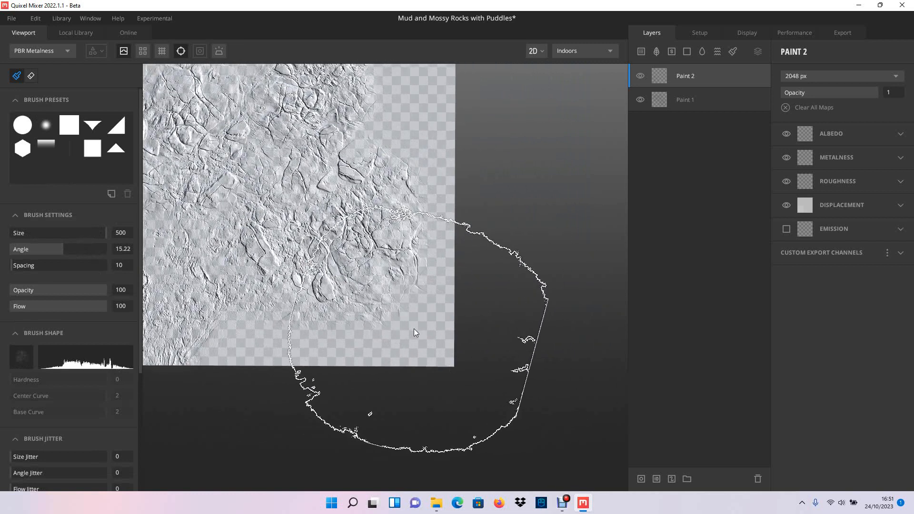
left_click(412, 327)
Step: Set the brush angle to -106.5 and stamp smaller mud detail into the gap along the plane's bottom edge
scroll(328, 291, "up", 1)
mouse_move(321, 307)
middle_mouse_down()
mouse_move(385, 289)
mouse_move(333, 305)
mouse_move(355, 223)
middle_mouse_up()
scroll(328, 292, "up", 3)
left_click_drag(48, 250, 29, 250)
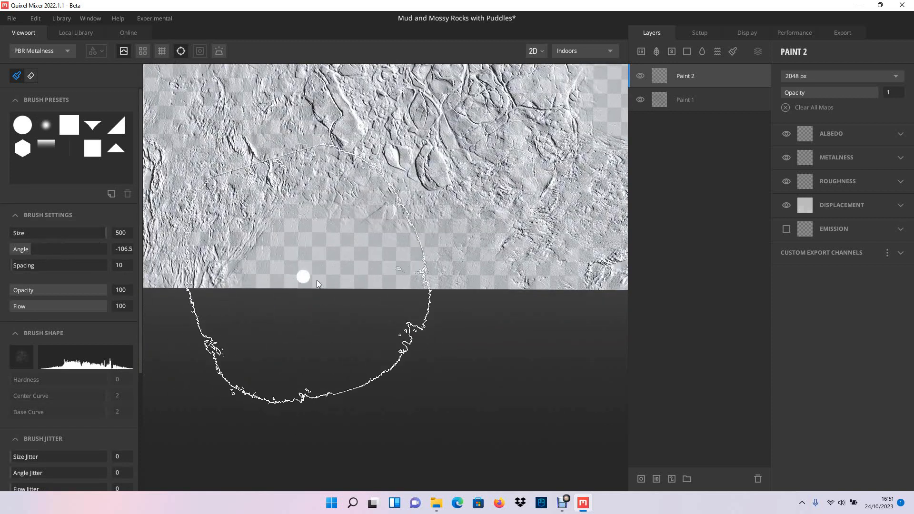
left_click(352, 279)
Step: Stamp mud over the empty upper-right corner of the plane, keeping the same brush angle
scroll(416, 268, "down", 7)
middle_click_drag(381, 209, 346, 269)
scroll(357, 273, "up", 2)
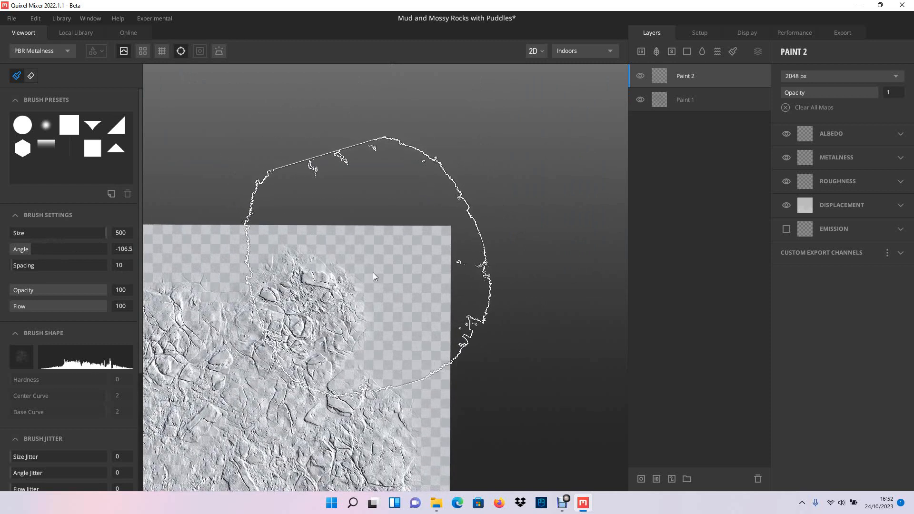
left_click(412, 293)
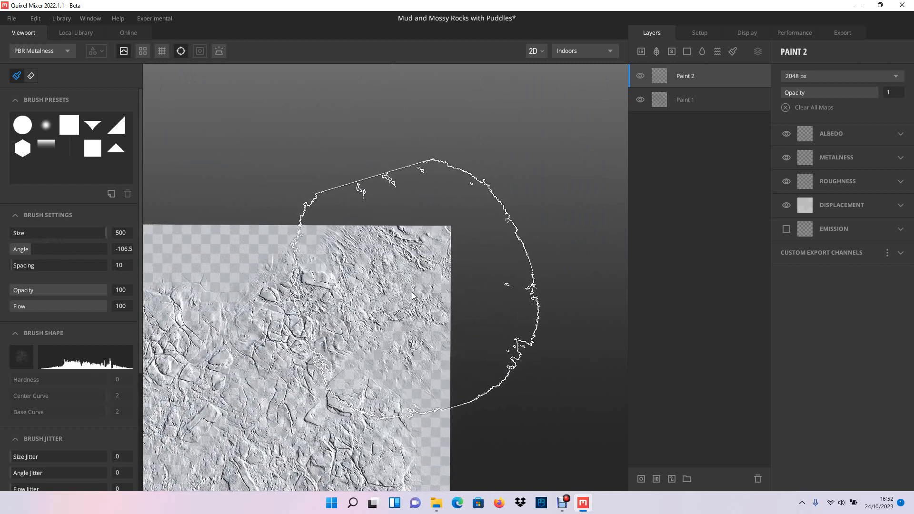
Step: Stamp mud along the plane's upper edge, undo it, and stamp the gap again at a brush angle of 51.04
middle_click_drag(296, 266, 437, 262)
scroll(305, 250, "up", 5)
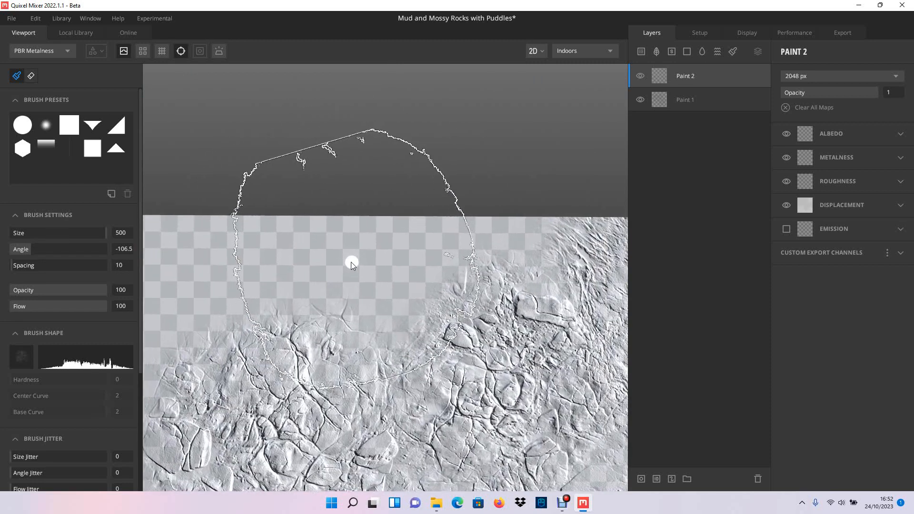
scroll(372, 261, "down", 1)
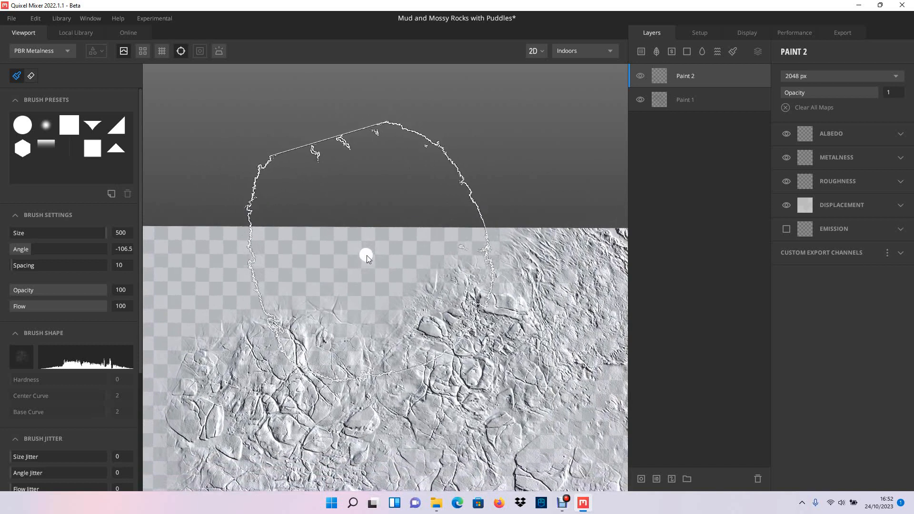
left_click(369, 257)
scroll(386, 257, "down", 1)
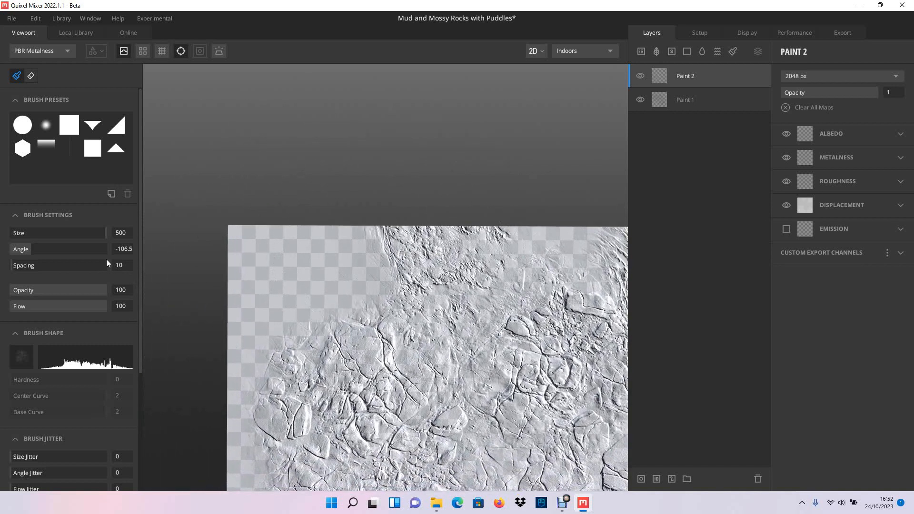
key("ctrl+z")
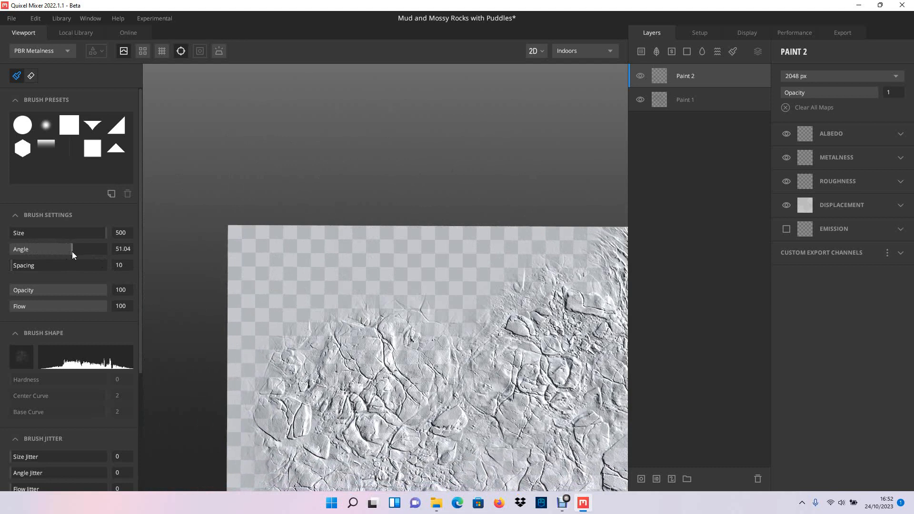
left_click(458, 236)
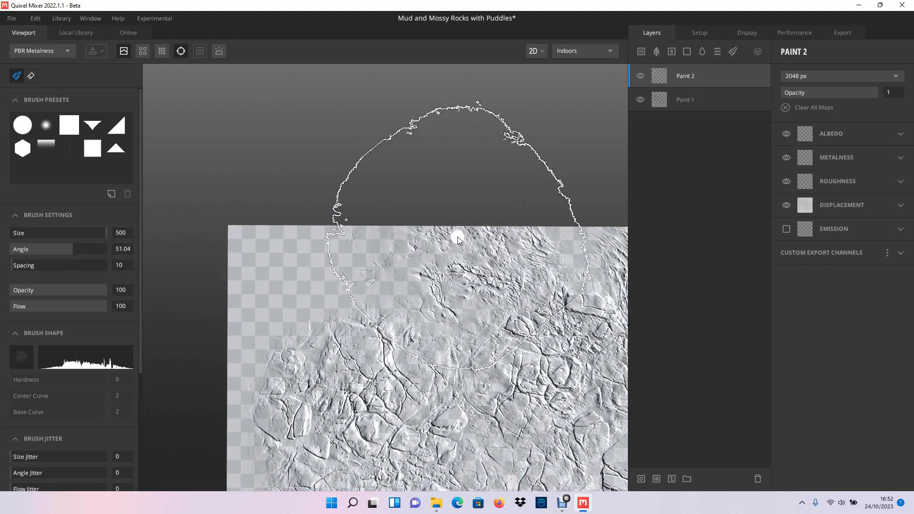
Step: Set the brush angle to 122.6 and stamp mud over the plane's upper-left corner
left_click_drag(73, 251, 92, 250)
scroll(281, 277, "down", 3)
left_click(293, 280)
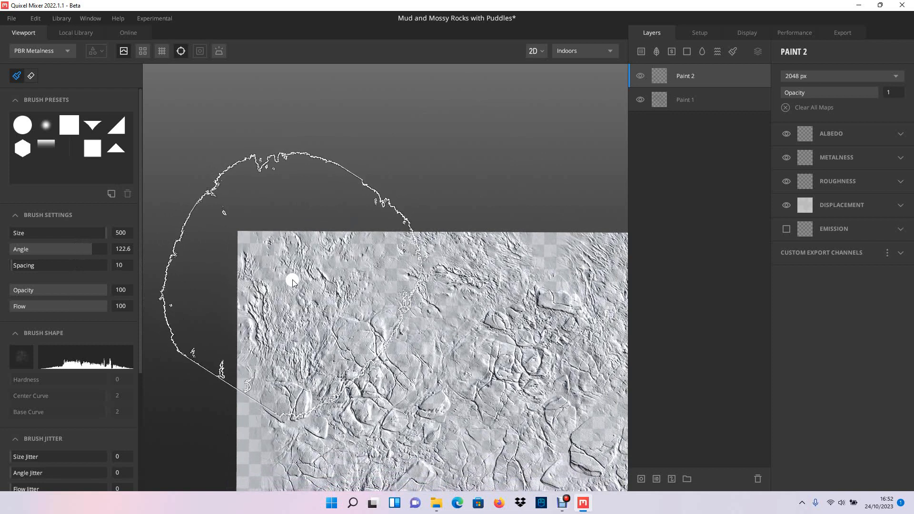
Step: Switch the viewport to 3D and inspect the relief of the painted mud and rocks from a low angle
middle_click_drag(408, 333, 400, 286)
scroll(381, 275, "down", 5)
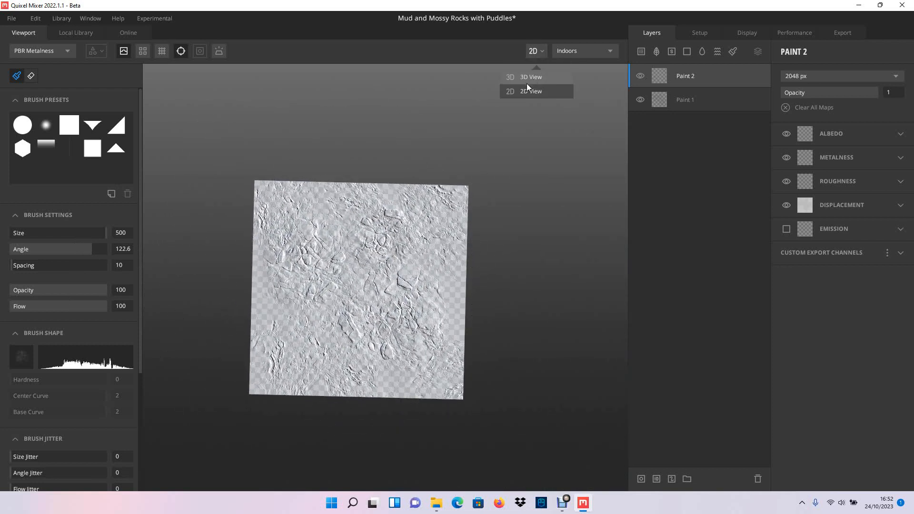
left_click(524, 79)
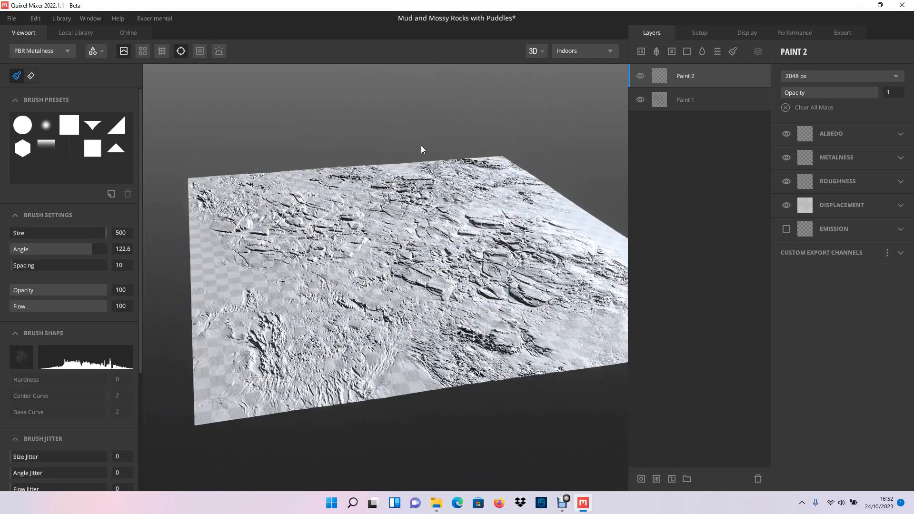
scroll(384, 238, "up", 2)
mouse_move(384, 238)
left_mouse_down("alt")
mouse_move(377, 209)
mouse_move(356, 207)
mouse_move(367, 234)
mouse_move(420, 213)
mouse_move(333, 224)
left_mouse_up("alt")
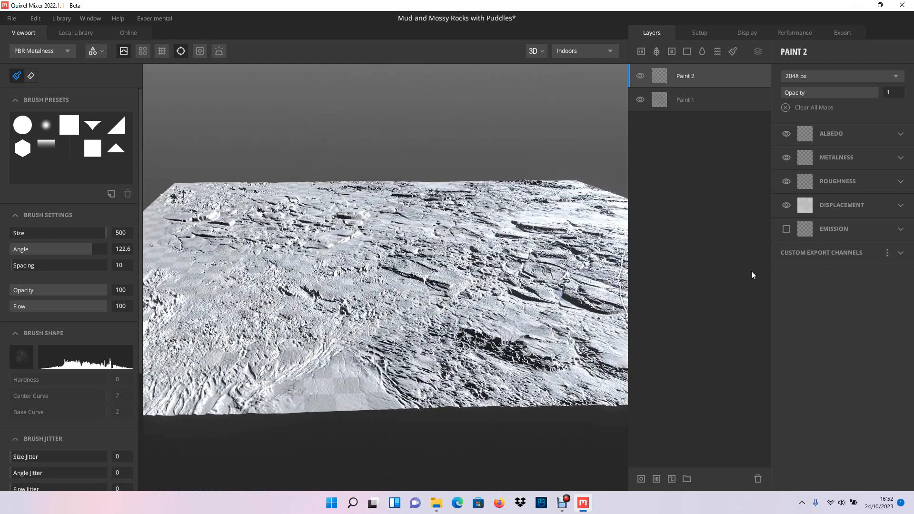
Step: Set the displacement strength to 6.019 on Paint 2 and 13.48 on Paint 1, checking the relief from several angles
left_click(854, 209)
mouse_move(827, 259)
left_mouse_down()
mouse_move(800, 255)
mouse_move(847, 259)
left_mouse_up()
left_click(715, 103)
scroll(381, 195, "up", 3)
mouse_move(383, 195)
left_mouse_down("alt")
mouse_move(500, 188)
mouse_move(309, 190)
left_mouse_up("alt")
mouse_move(416, 191)
left_mouse_down("alt")
mouse_move(377, 190)
mouse_move(459, 191)
mouse_move(400, 145)
left_mouse_up("alt")
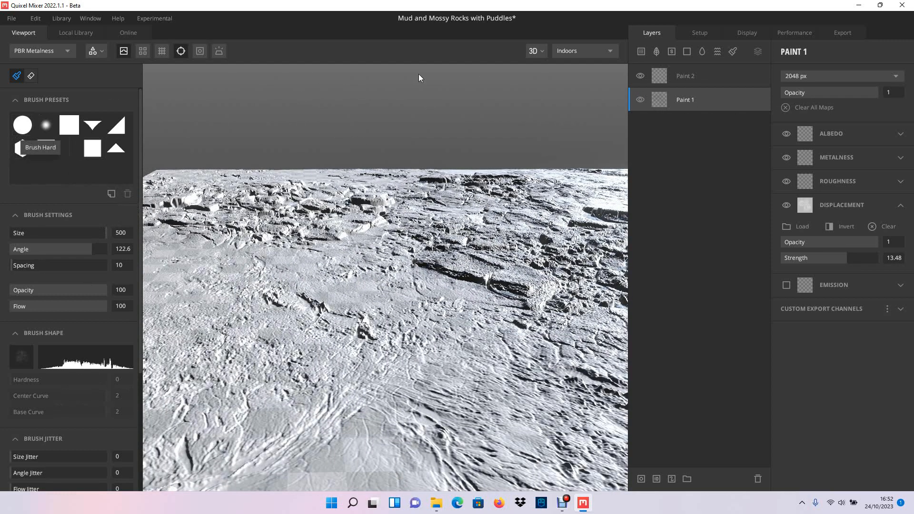
mouse_move(391, 157)
left_mouse_down("alt")
mouse_move(296, 176)
mouse_move(350, 268)
mouse_move(377, 250)
mouse_move(420, 252)
mouse_move(389, 246)
mouse_move(357, 221)
mouse_move(363, 243)
left_mouse_up("alt")
scroll(364, 241, "up", 2)
scroll(380, 262, "down", 1)
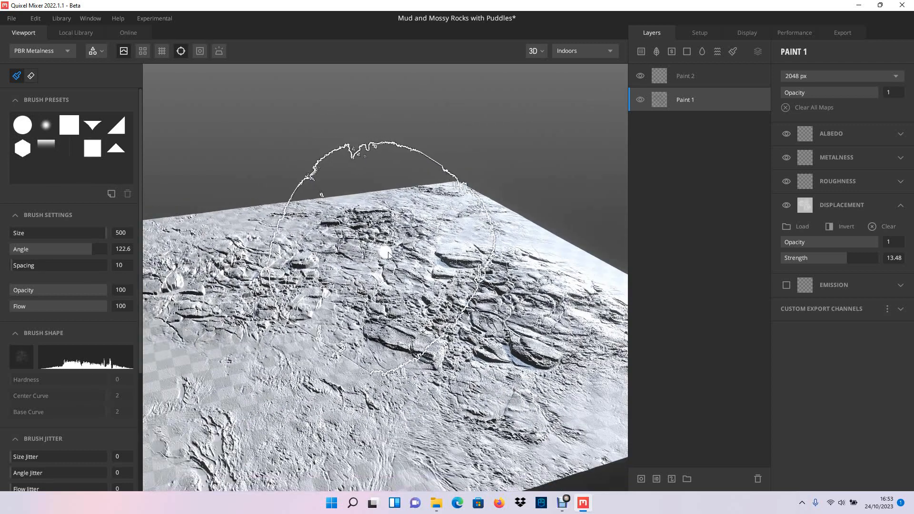
Step: Add a solid layer above Paint 2 and check the rocks and mud relief under its uniform surface
left_click(701, 79)
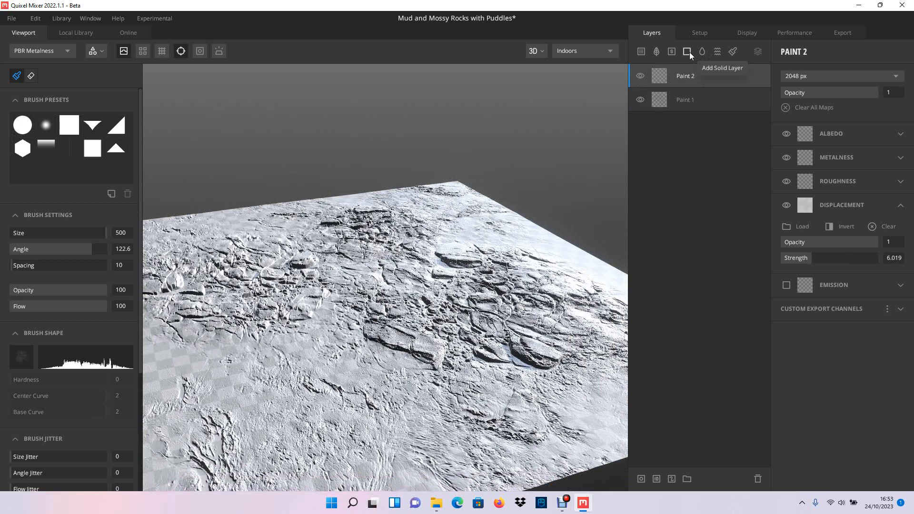
left_click(689, 52)
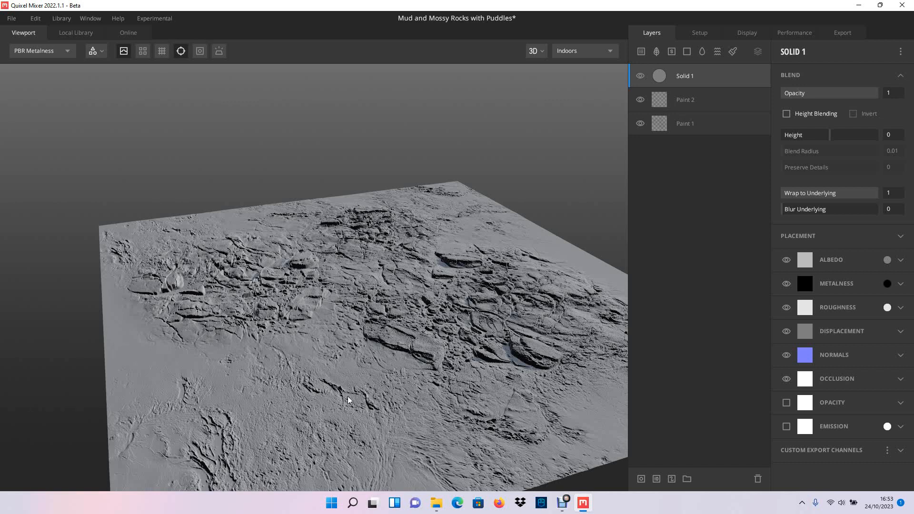
left_click_drag(421, 337, 122, 414)
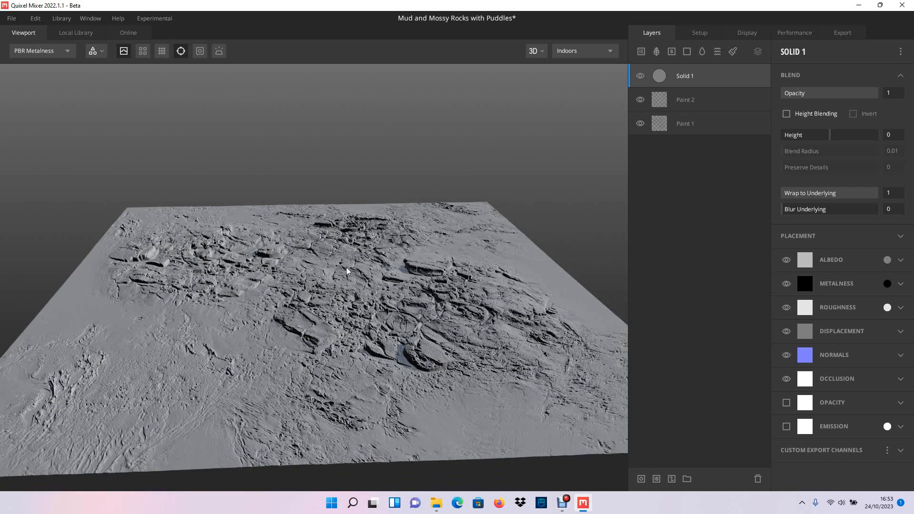
left_click_drag(346, 250, 522, 327)
scroll(337, 309, "down", 4)
left_click_drag(335, 274, 326, 288)
Step: Set the albedo color of Solid 1 to the warm grey 625F5B
left_click(888, 261)
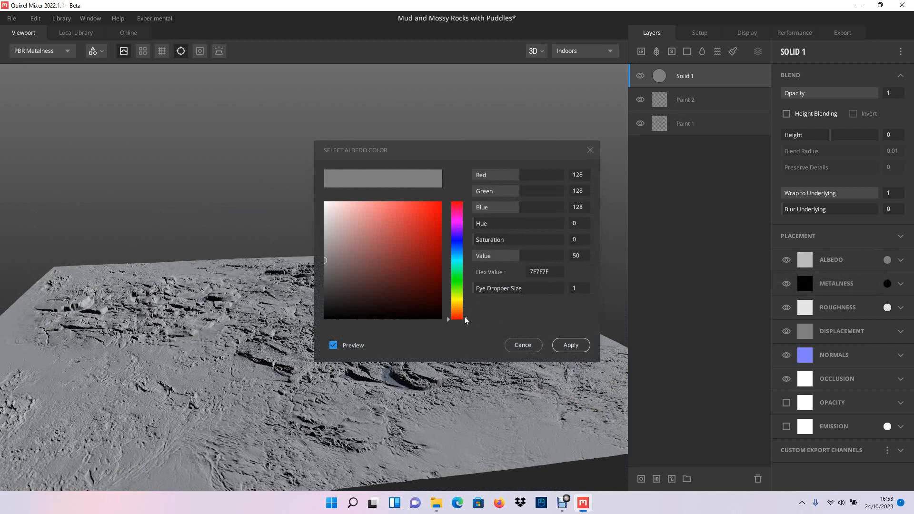
left_click_drag(467, 321, 467, 313)
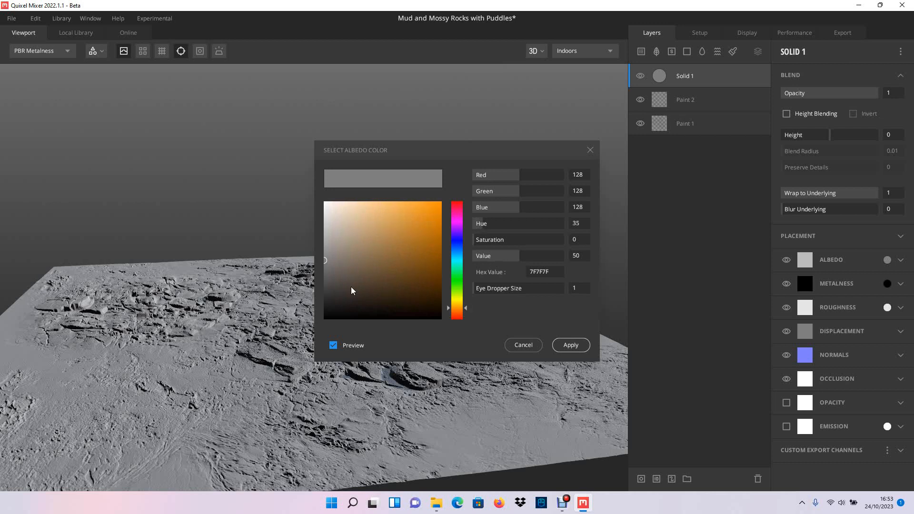
left_click_drag(326, 262, 346, 276)
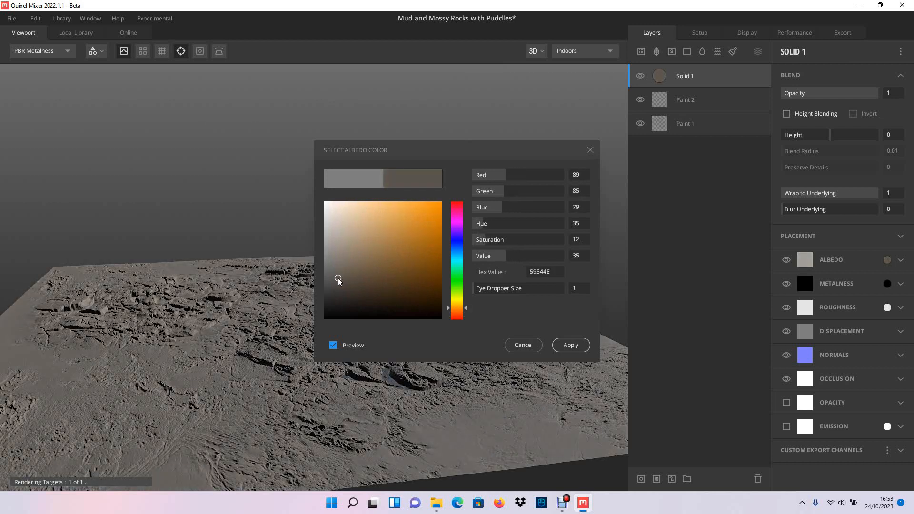
left_click_drag(335, 276, 334, 276)
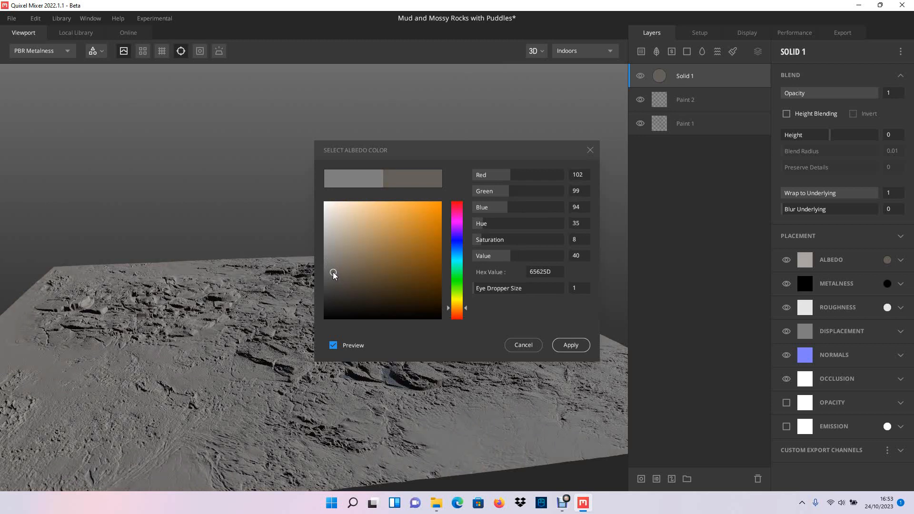
left_click_drag(334, 273, 333, 275)
left_click(569, 346)
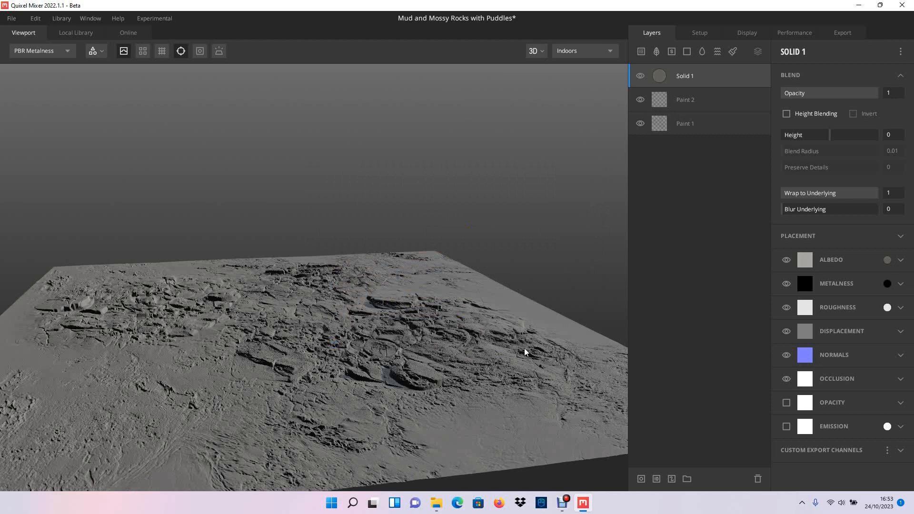
Step: Enable inverted height blending on Solid 1 and set its height to 0.995 so the grey covers only the raised rocks
right_click_drag(427, 339, 408, 301, "alt")
left_click_drag(408, 301, 337, 302, "alt")
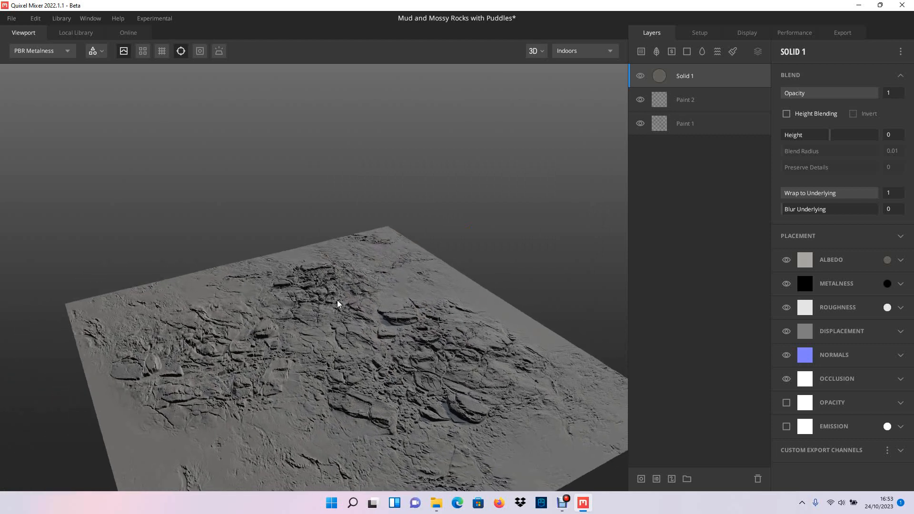
middle_click_drag(337, 302, 305, 217, "alt")
right_click_drag(304, 220, 323, 257, "alt")
mouse_move(323, 258)
left_mouse_down("alt")
mouse_move(299, 268)
mouse_move(314, 255)
left_mouse_up("alt")
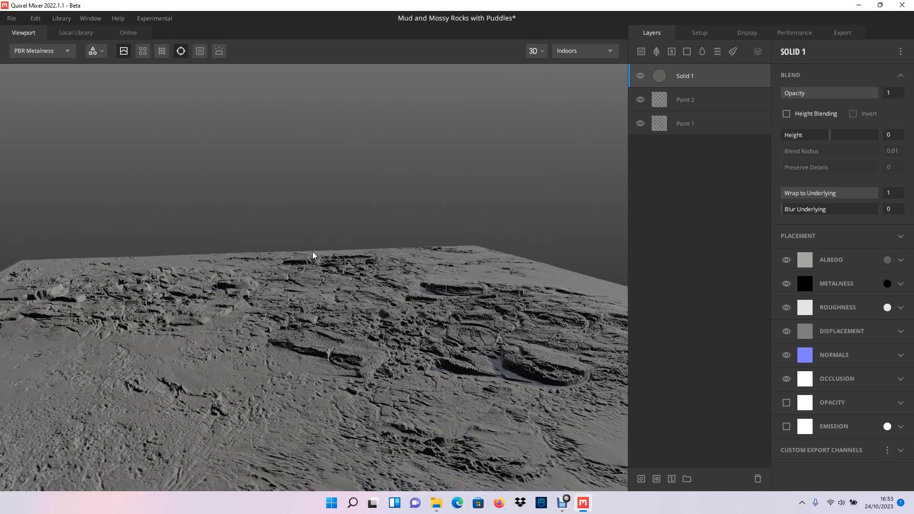
middle_click_drag(314, 256, 339, 245, "alt")
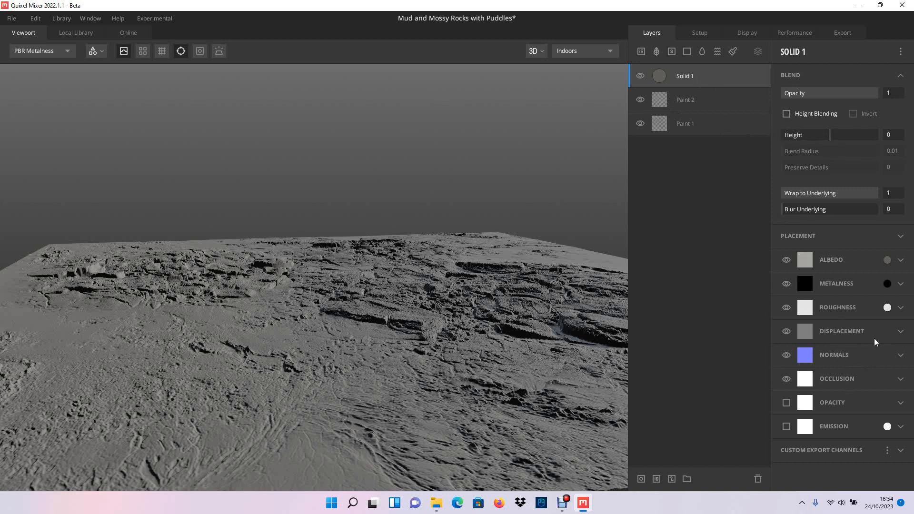
left_click(787, 115)
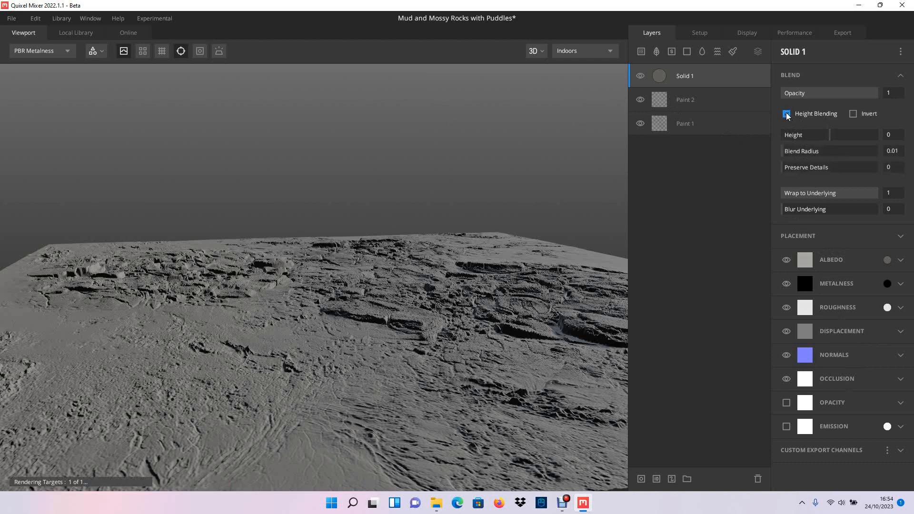
left_click_drag(450, 329, 591, 238)
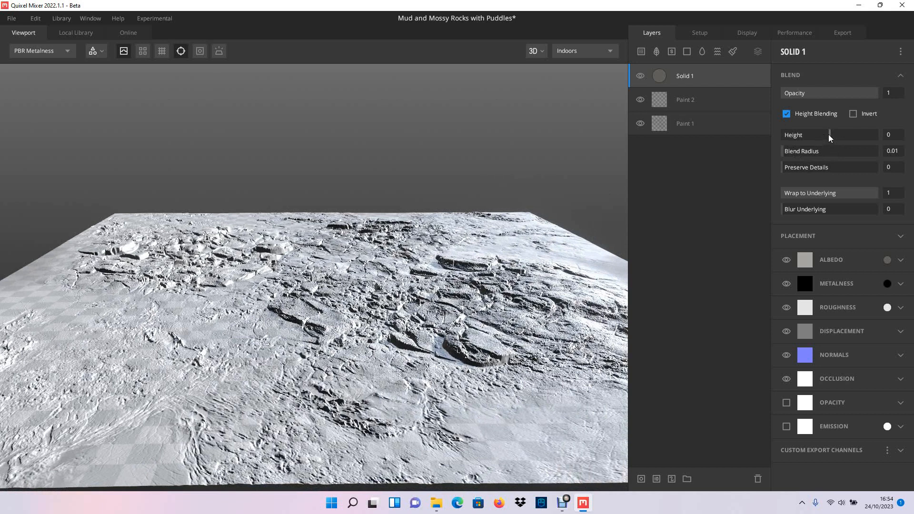
left_click_drag(830, 138, 832, 137)
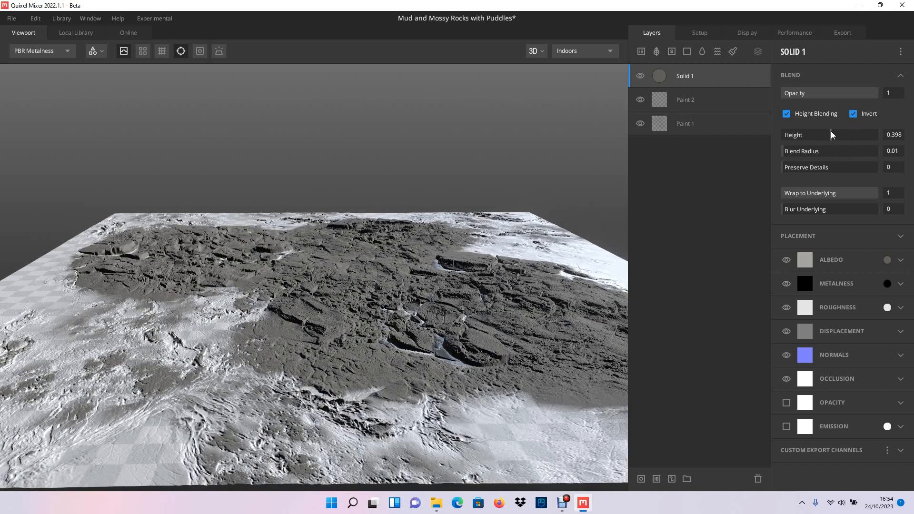
left_click_drag(832, 135, 832, 135)
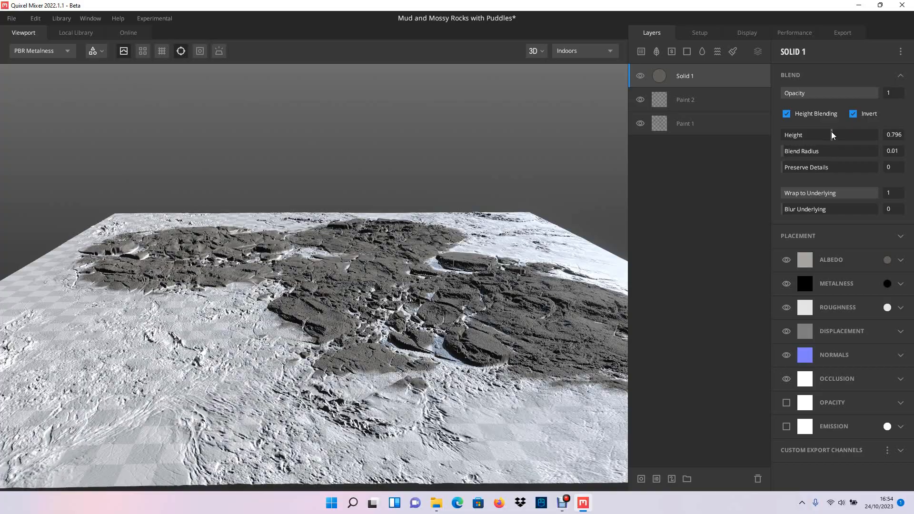
left_click_drag(832, 133, 832, 133)
Step: Change the lighting direction over the rocks and try a blend radius of 0 on Solid 1, returning it to 0.01
left_click_drag(470, 213, 359, 211)
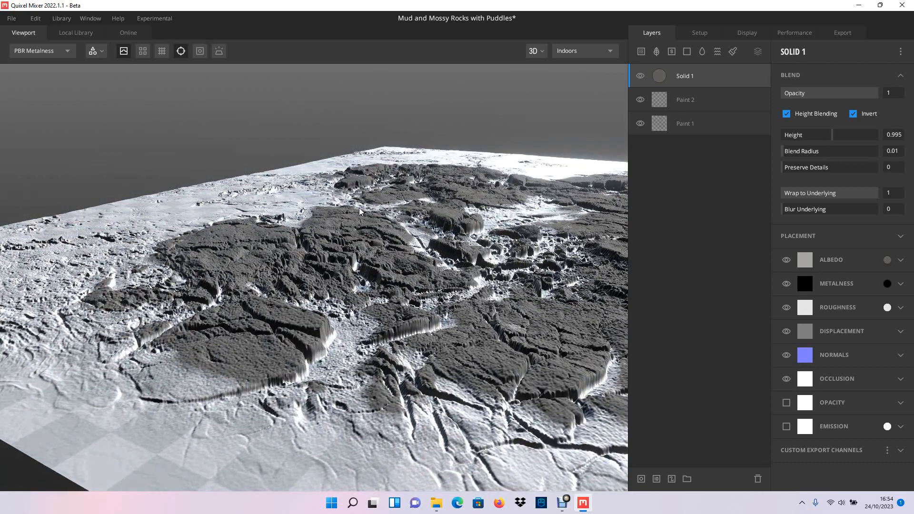
right_click_drag(265, 209, 251, 197, "shift")
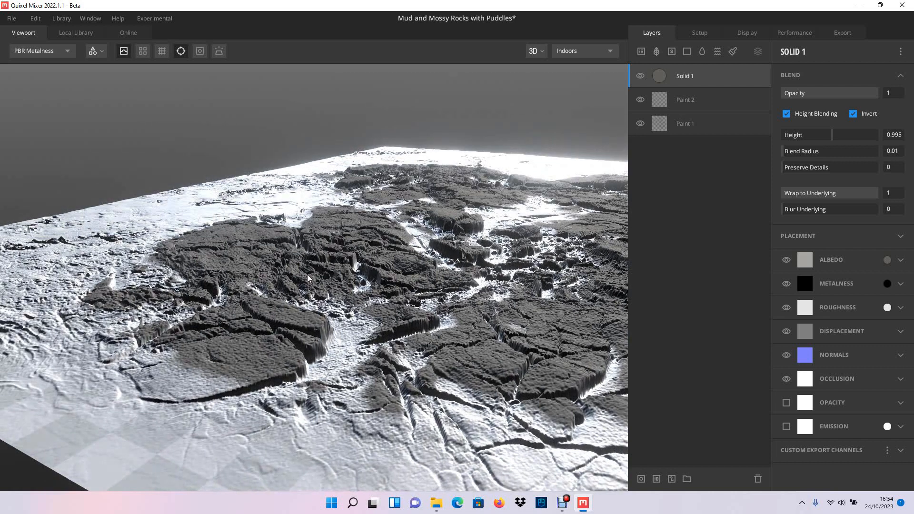
left_click_drag(307, 279, 325, 268)
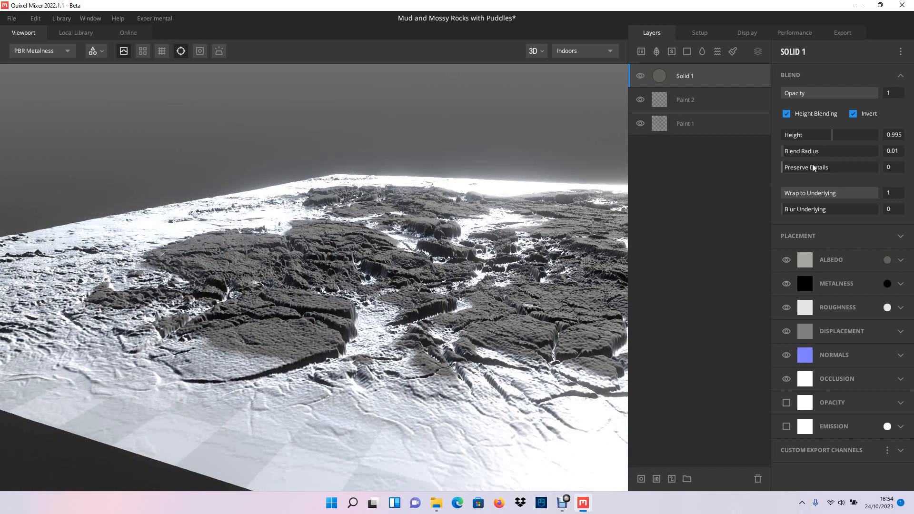
left_click_drag(783, 157, 790, 157)
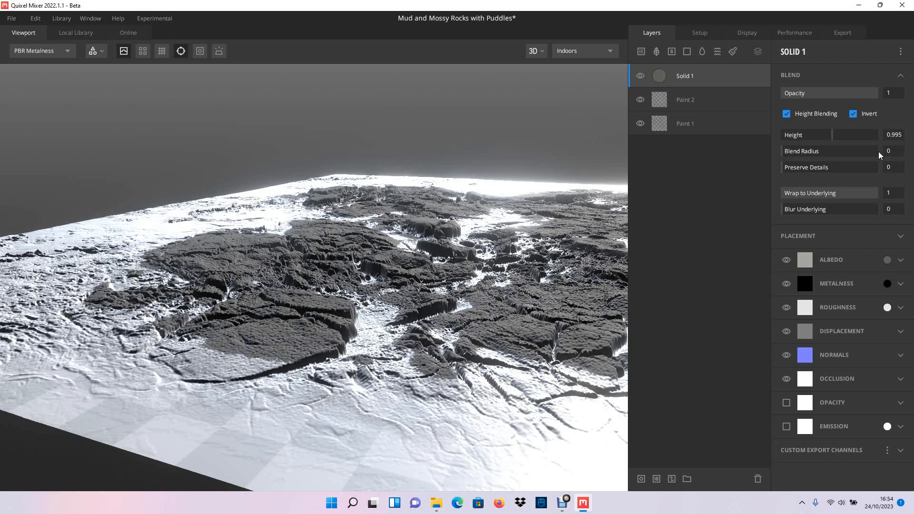
left_click_drag(782, 153, 783, 152)
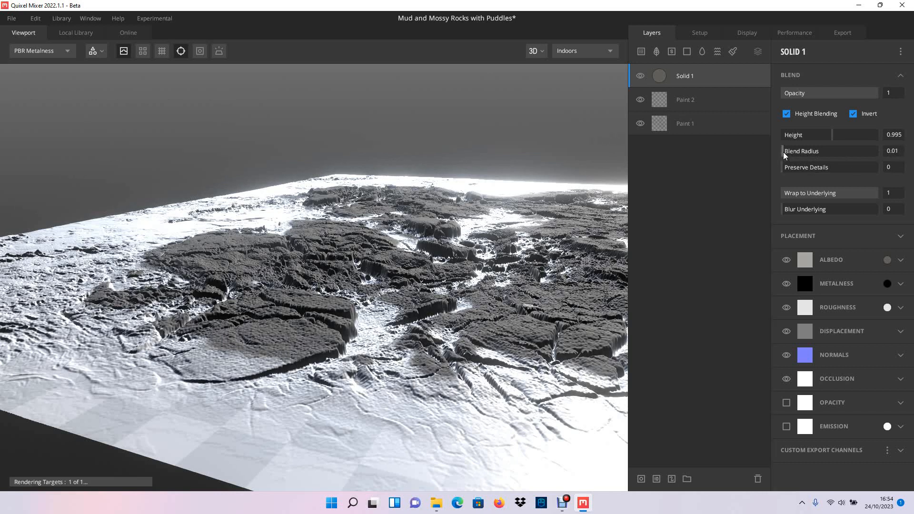
Step: Check the grey rock coverage from several angles and set the height of Solid 1 to 0.697
left_click_drag(565, 217, 386, 275)
scroll(385, 275, "up", 3)
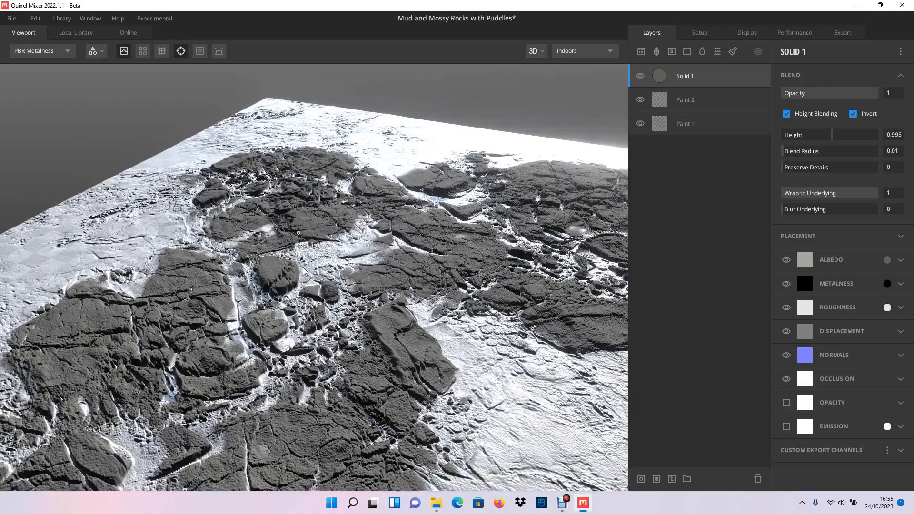
scroll(415, 273, "up", 3)
scroll(415, 270, "down", 4)
left_click_drag(415, 270, 275, 222)
left_click_drag(392, 243, 644, 233)
left_click(834, 133)
left_click_drag(834, 132, 831, 131)
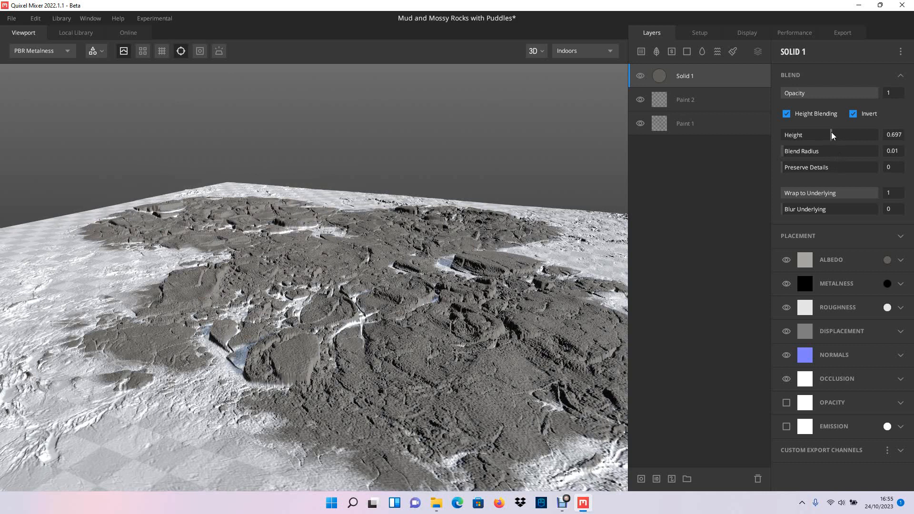
Step: Duplicate Solid 1 and set the copy's albedo color to the dark brown 433B2F
right_click(672, 76)
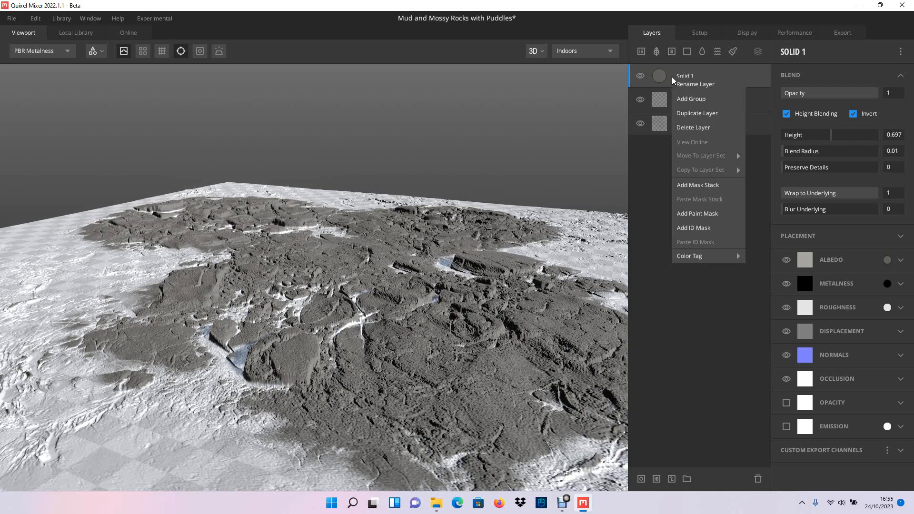
left_click(695, 113)
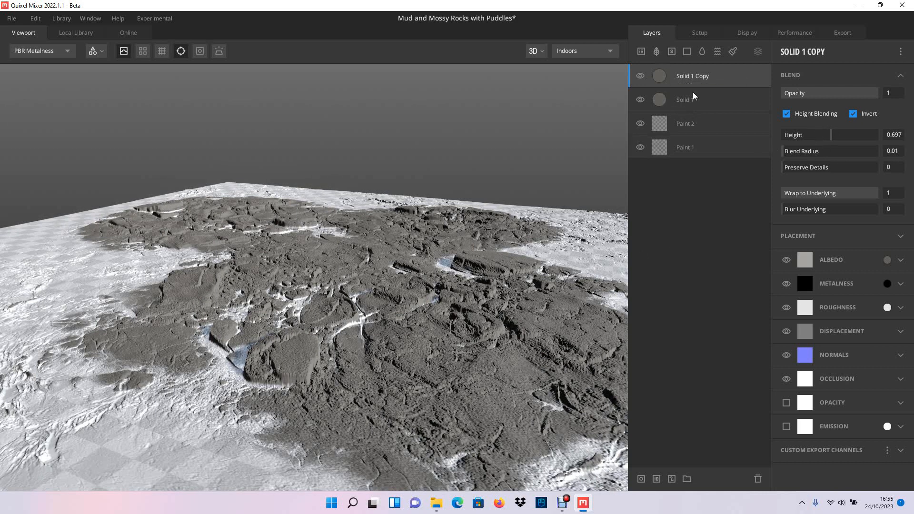
left_click(887, 260)
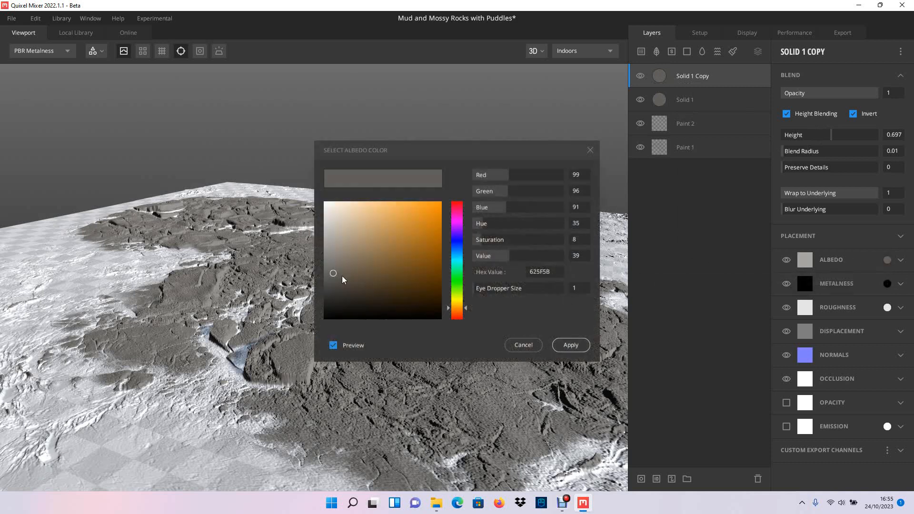
left_click_drag(334, 277, 359, 288)
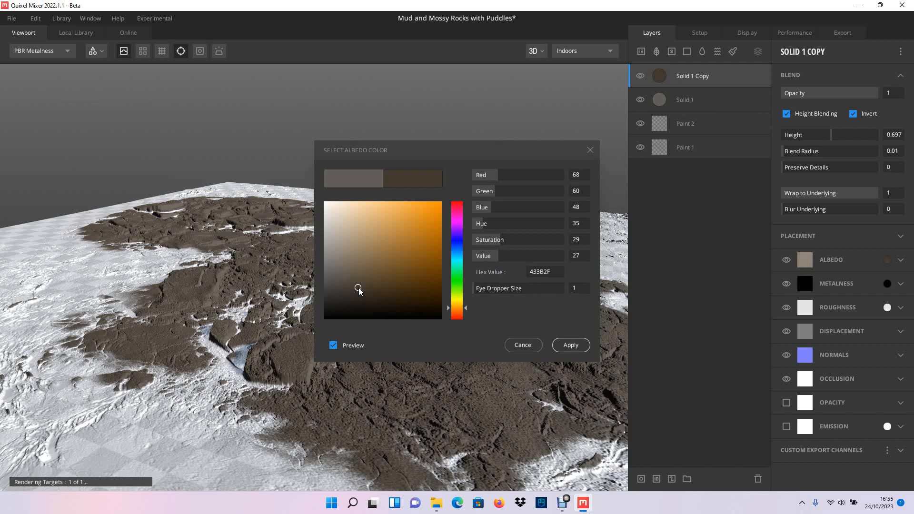
left_click(568, 346)
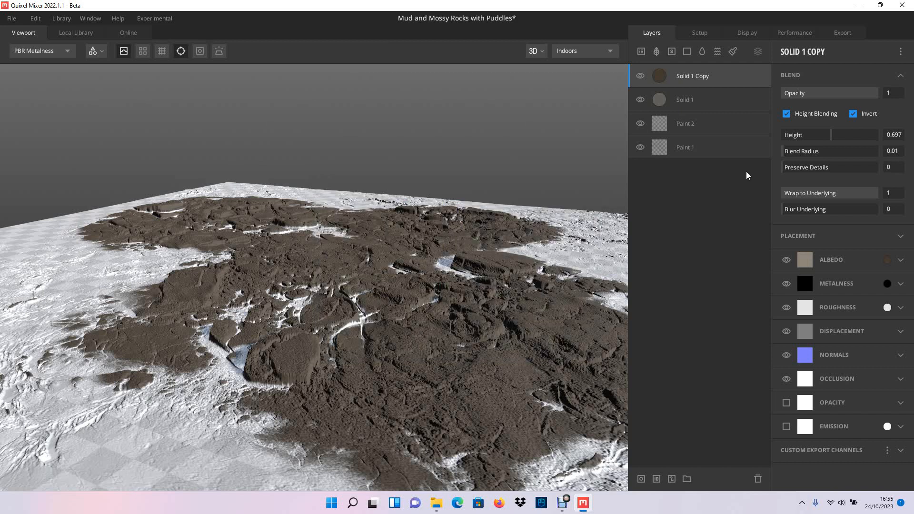
Step: Turn off the height blending inversion on Solid 1 Copy and compare both solid layers by toggling their visibility
left_click(853, 114)
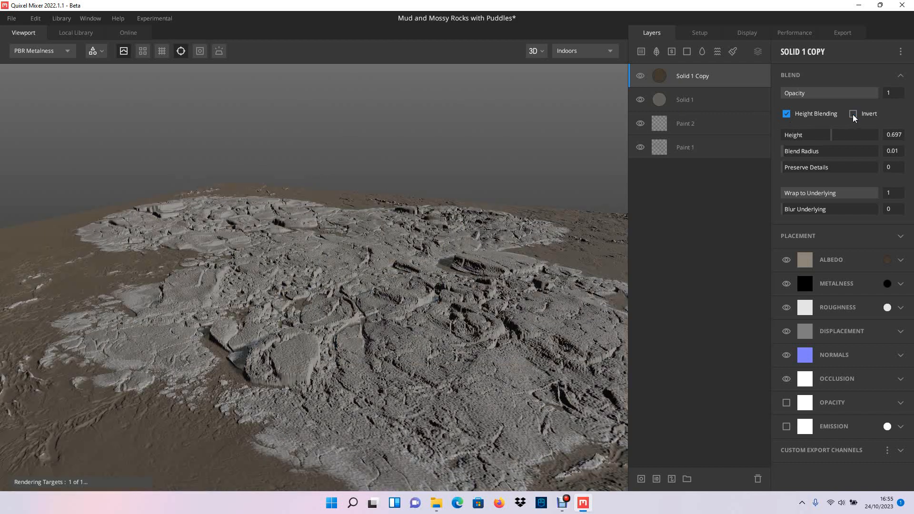
mouse_move(221, 261)
left_mouse_down()
mouse_move(319, 262)
mouse_move(422, 294)
mouse_move(222, 256)
mouse_move(229, 253)
mouse_move(319, 347)
left_mouse_up()
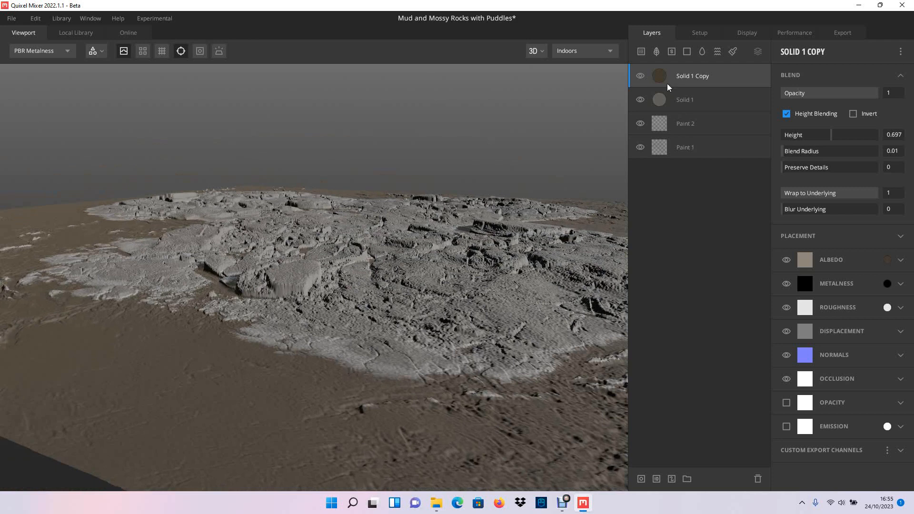
left_click(641, 99)
left_click(641, 100)
left_click(641, 76)
left_click(641, 76)
left_click_drag(435, 327, 416, 324)
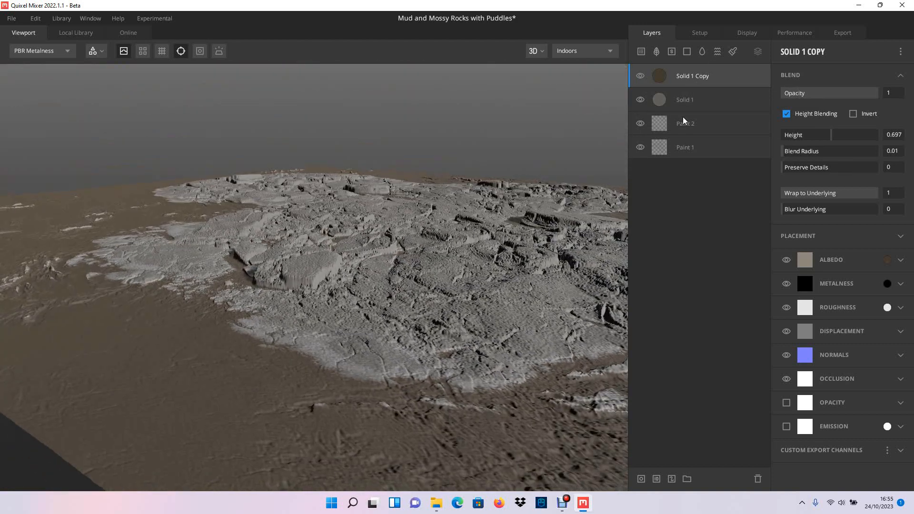
Step: Set the blend radius of Solid 1 Copy to 0.02 and its height to 0.896
left_click_drag(783, 152, 786, 152)
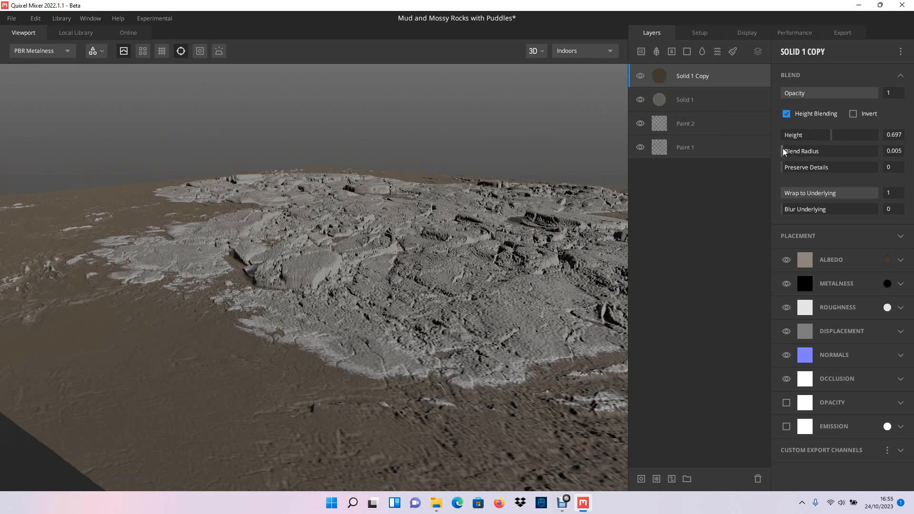
left_click_drag(788, 153, 791, 153)
left_click(681, 100)
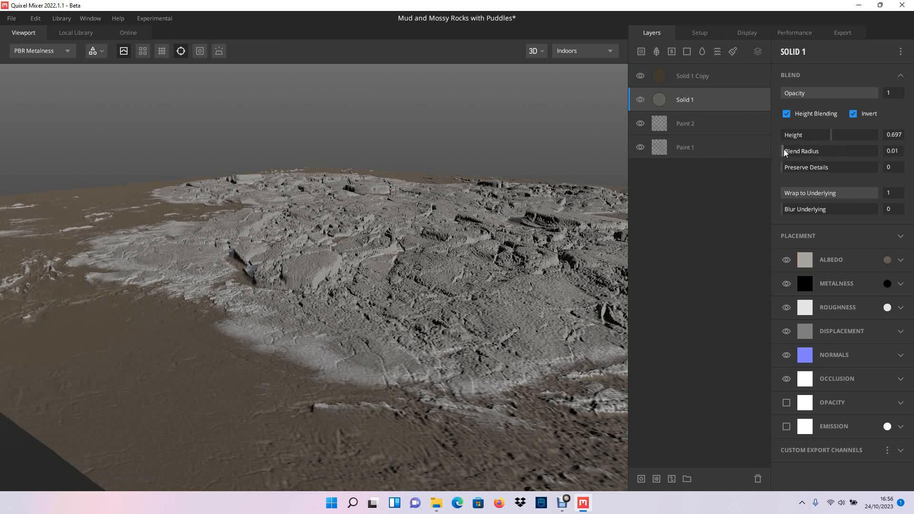
left_click(684, 81)
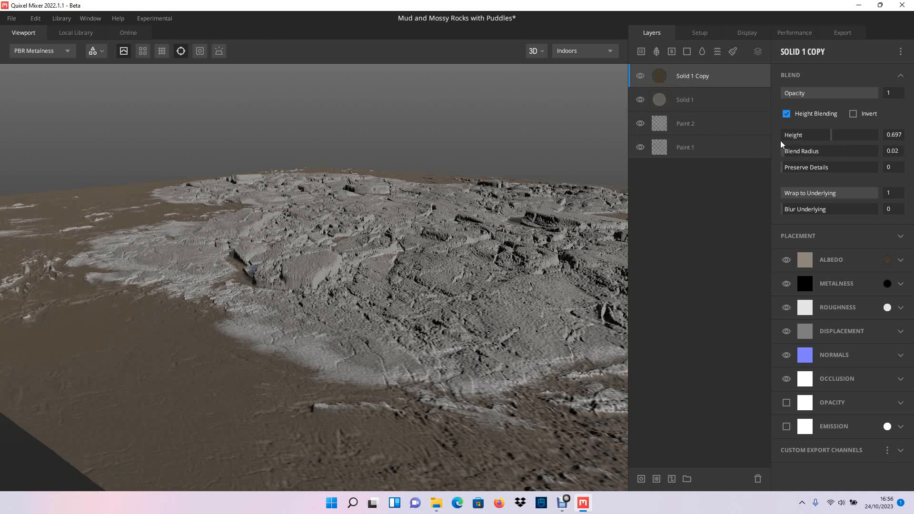
left_click_drag(831, 135, 832, 134)
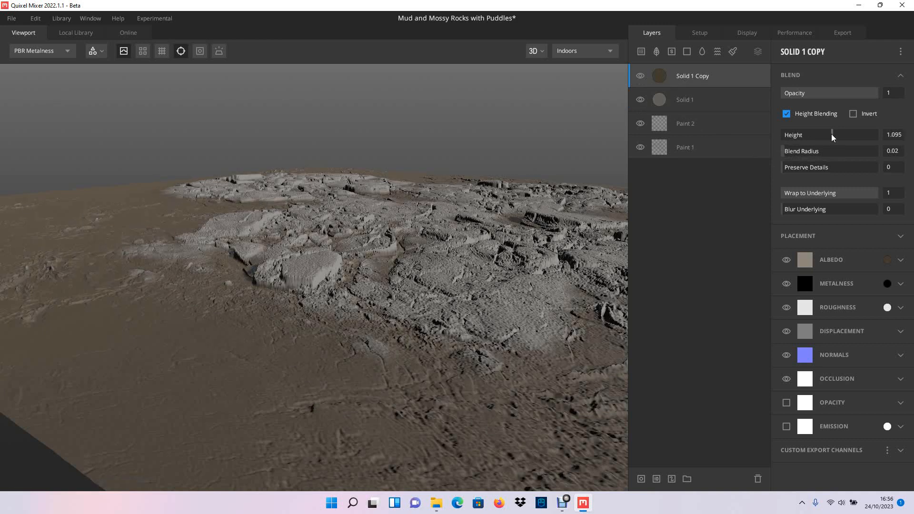
left_click(831, 134)
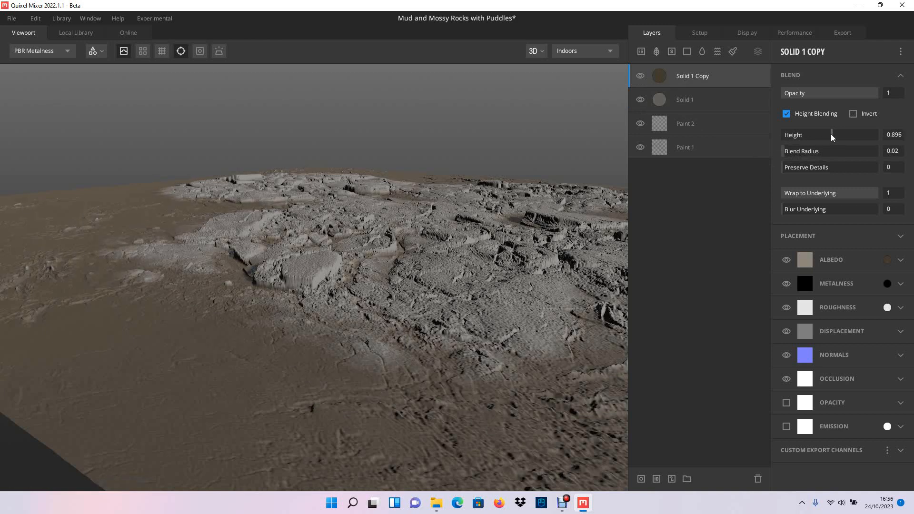
Step: Inspect the blend between the brown mud and grey rocks from several angles and compare the settings of both solid layers
left_click_drag(493, 187, 290, 403)
left_click_drag(111, 343, 370, 320)
left_click_drag(387, 260, 355, 282)
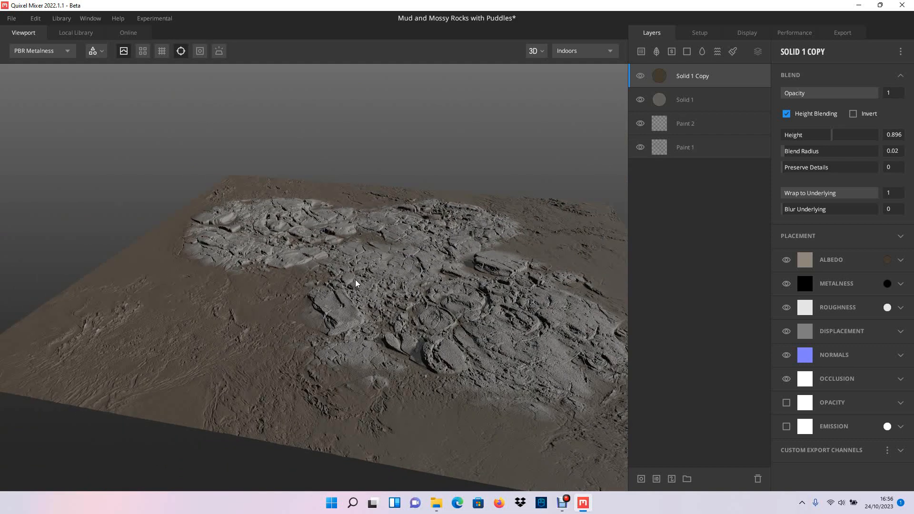
left_click_drag(355, 279, 301, 290)
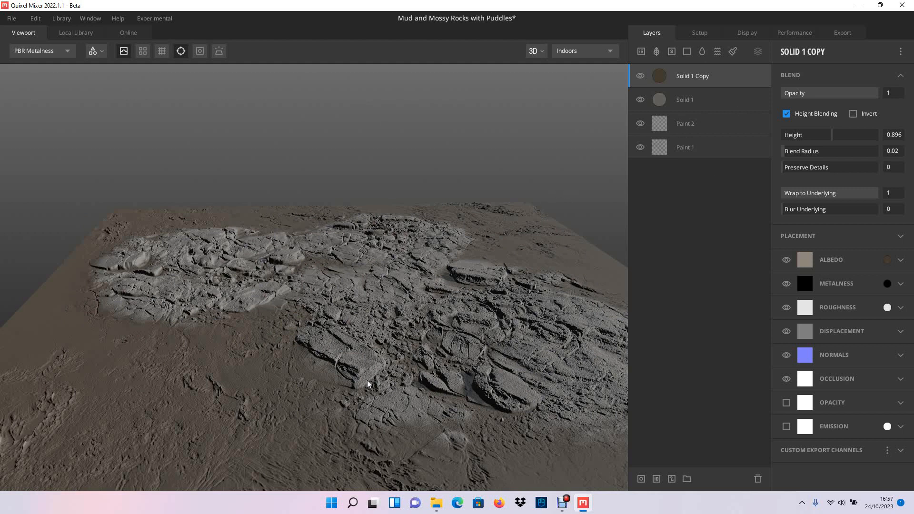
left_click_drag(252, 370, 339, 262)
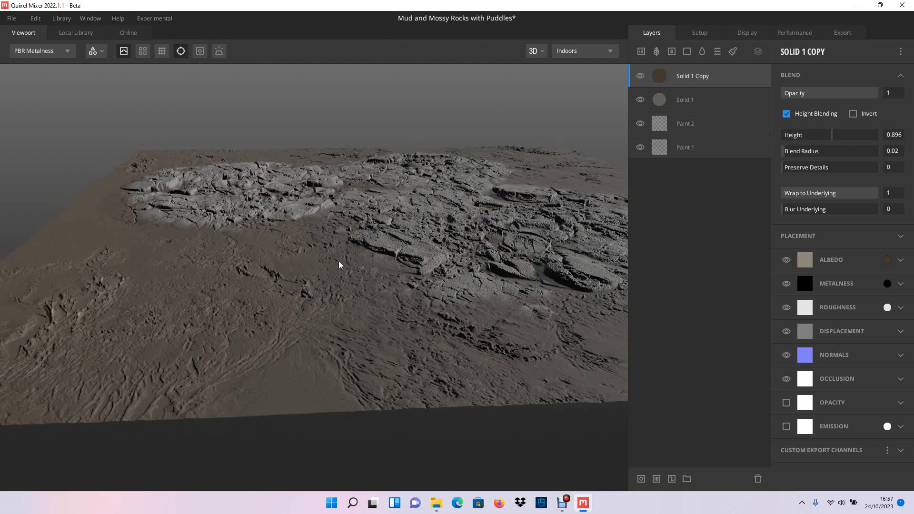
left_click(680, 100)
left_click(684, 83)
left_click_drag(387, 210, 347, 225)
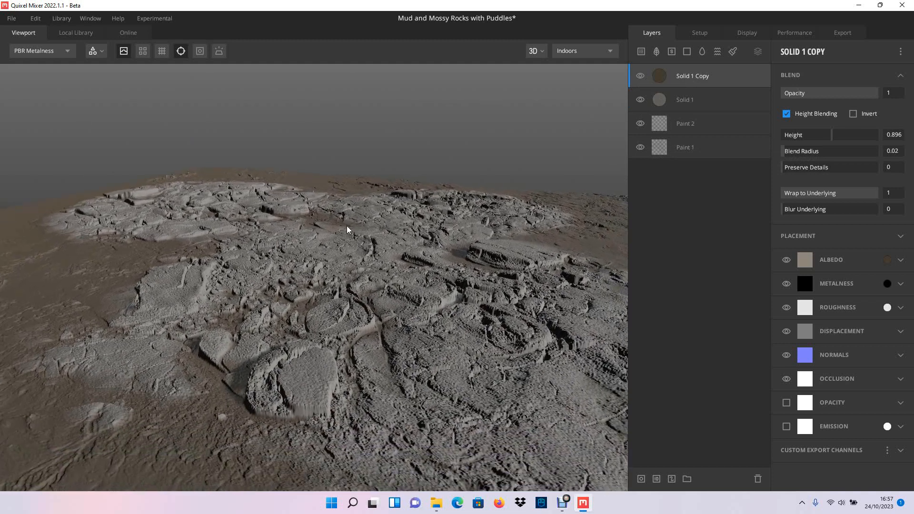